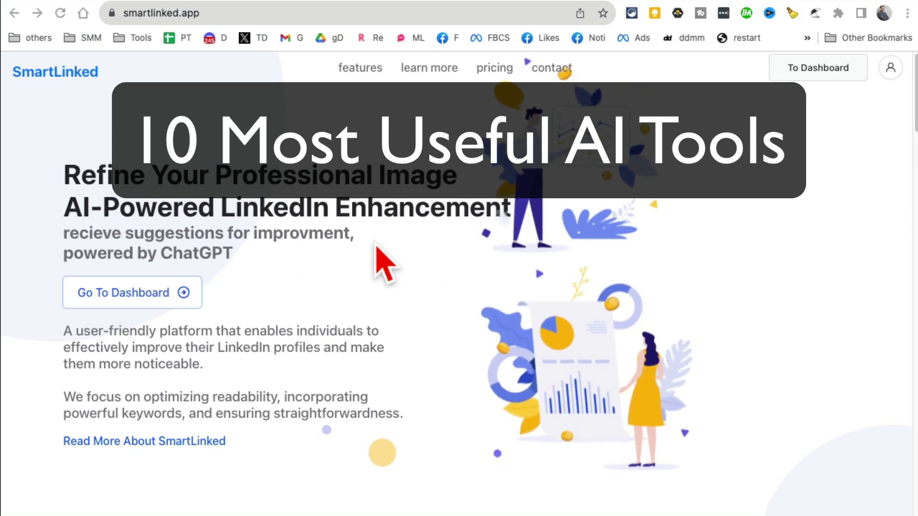
pyautogui.scroll(-3, 377, 246)
pyautogui.scroll(-3, 377, 246)
pyautogui.scroll(2, 377, 248)
pyautogui.scroll(4, 377, 249)
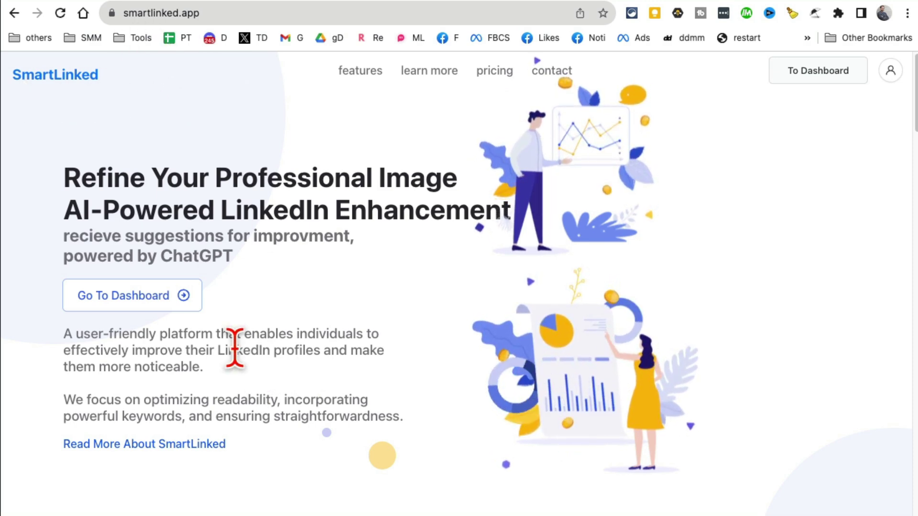
pyautogui.scroll(-1, 252, 365)
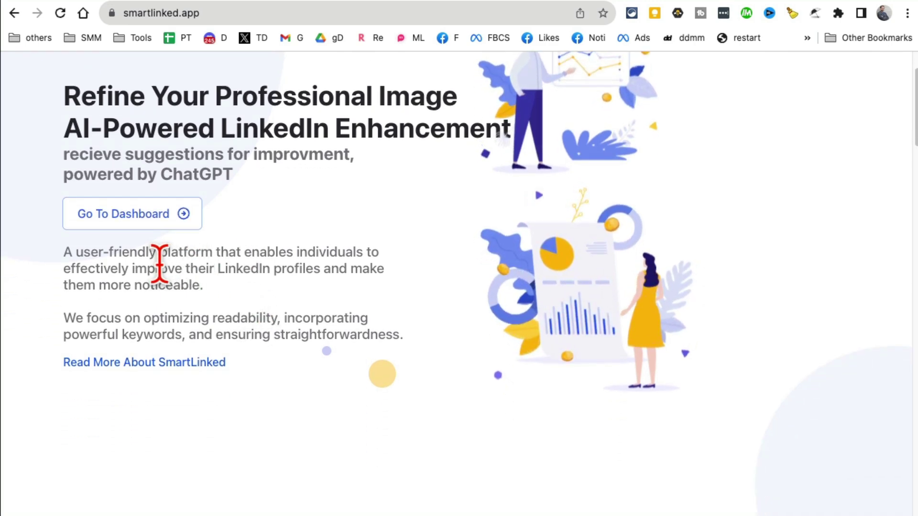
# - Enter a LinkedIn profile URL in the SmartLinked dashboard's LinkedIn Username or URL field
pyautogui.moveTo(134, 268)
pyautogui.mouseDown()
pyautogui.moveTo(272, 267)
pyautogui.moveTo(248, 315)
pyautogui.moveTo(150, 263)
pyautogui.mouseUp()
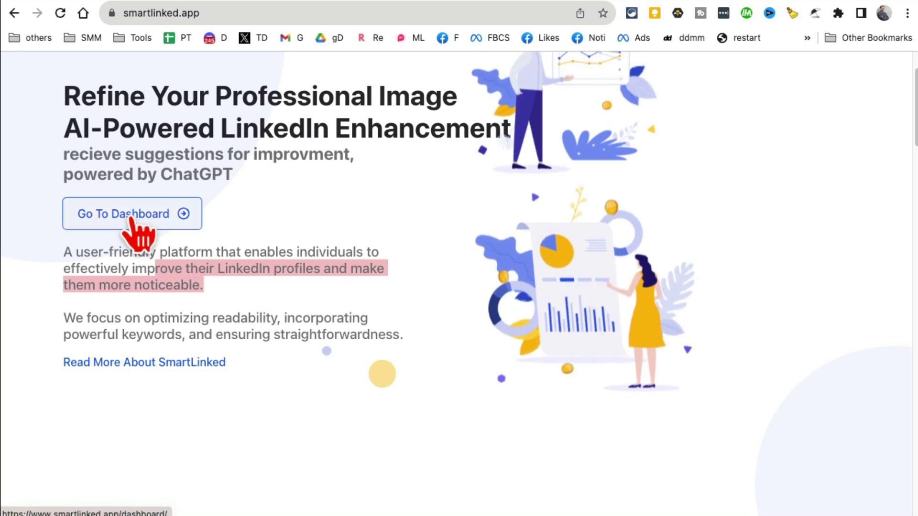
pyautogui.click(148, 224)
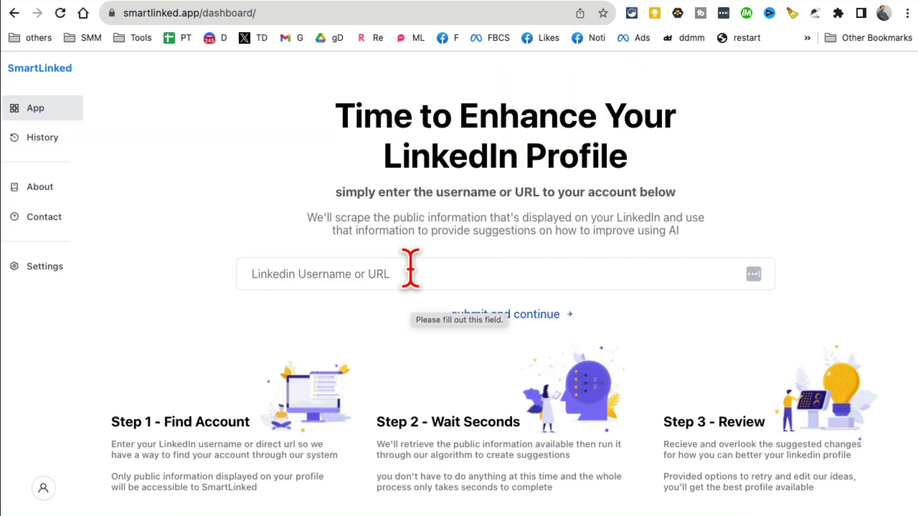
pyautogui.click(310, 270)
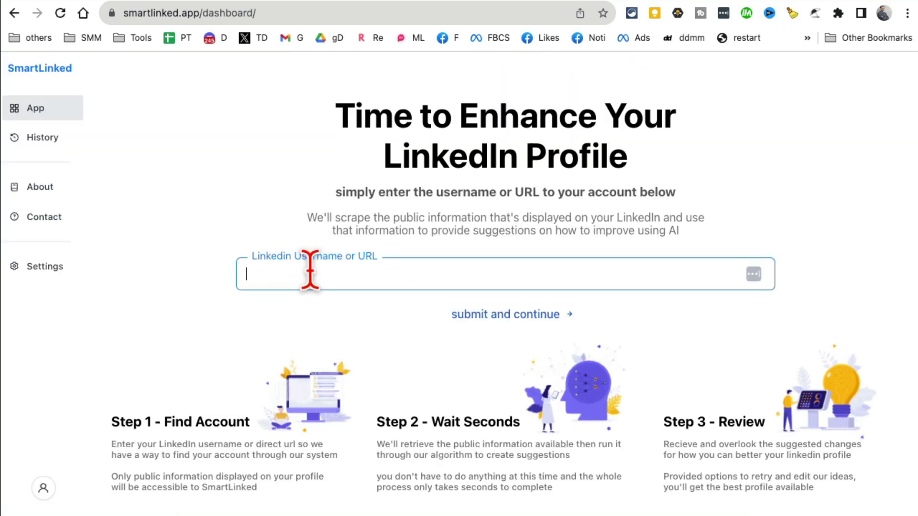
pyautogui.write('https://www.linkedin.com/in/alimirza2k/')
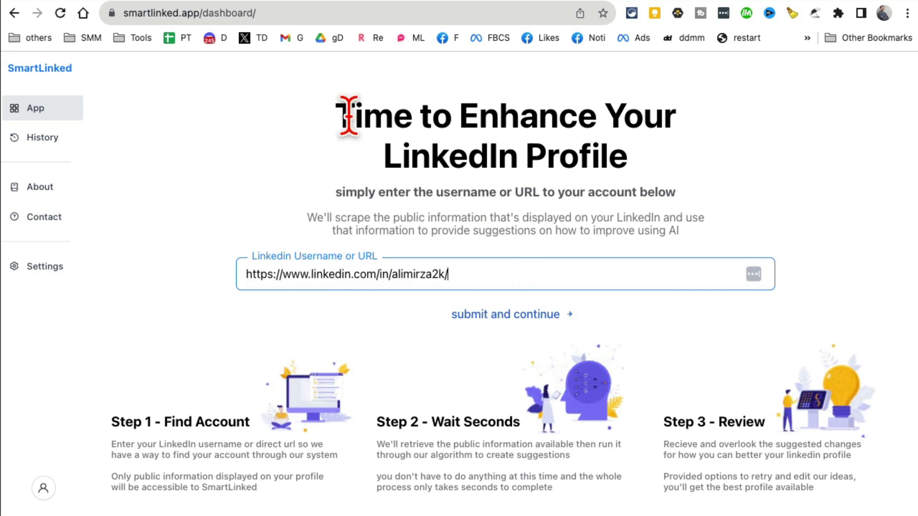
pyautogui.moveTo(331, 119); pyautogui.dragTo(641, 174)
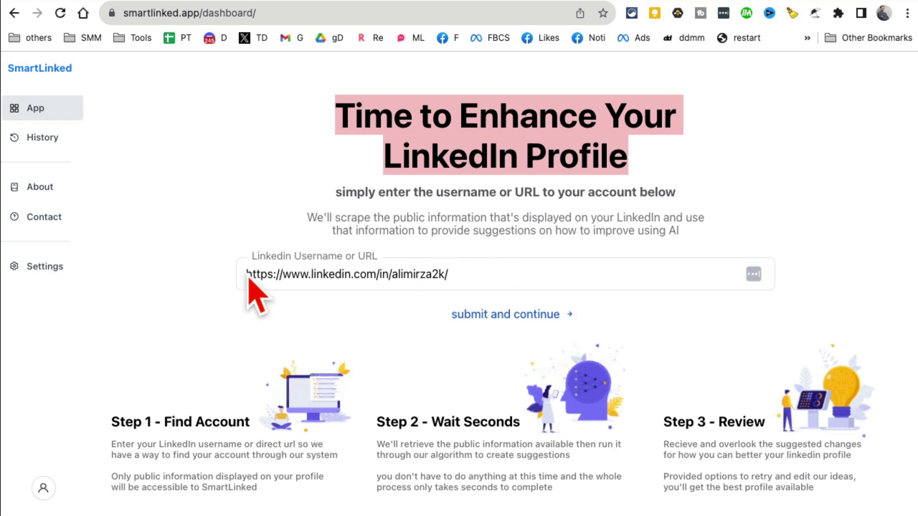
# - Submit the profile link and wait for the Revised Suggestions panel to load
pyautogui.click(512, 316)
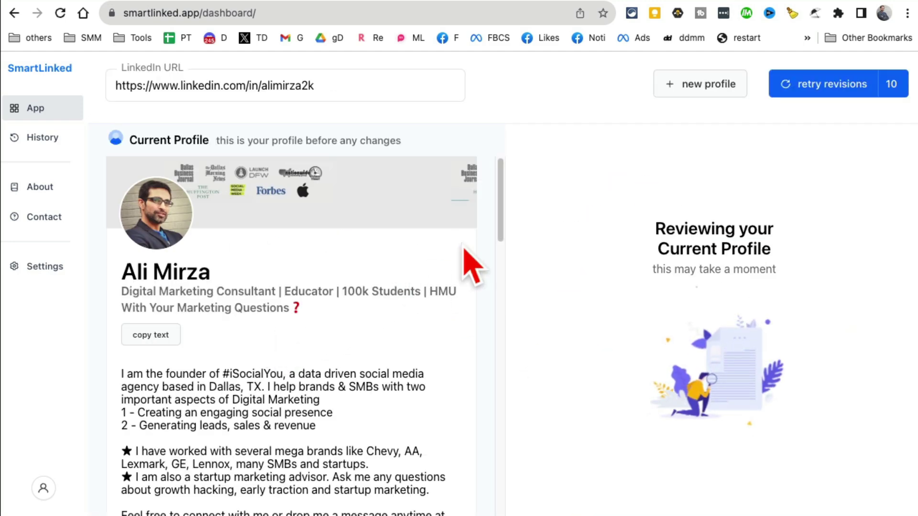
pyautogui.moveTo(502, 194); pyautogui.dragTo(500, 283)
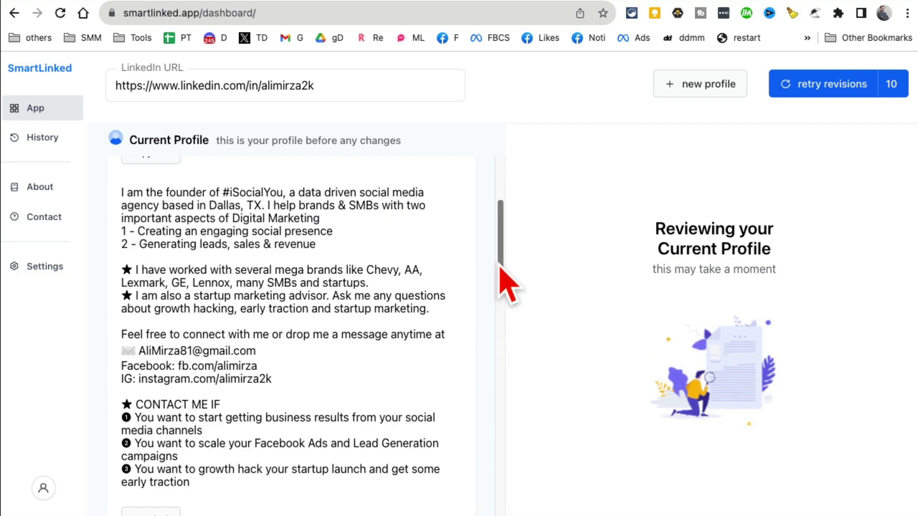
pyautogui.scroll(-5, 330, 308)
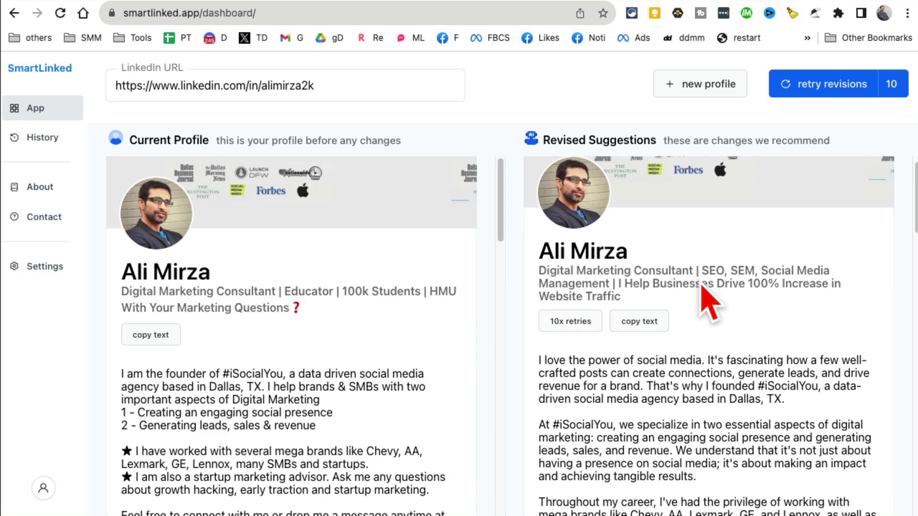
pyautogui.scroll(-2, 707, 297)
pyautogui.scroll(-3, 409, 296)
pyautogui.scroll(-3, 621, 297)
pyautogui.scroll(-1, 687, 388)
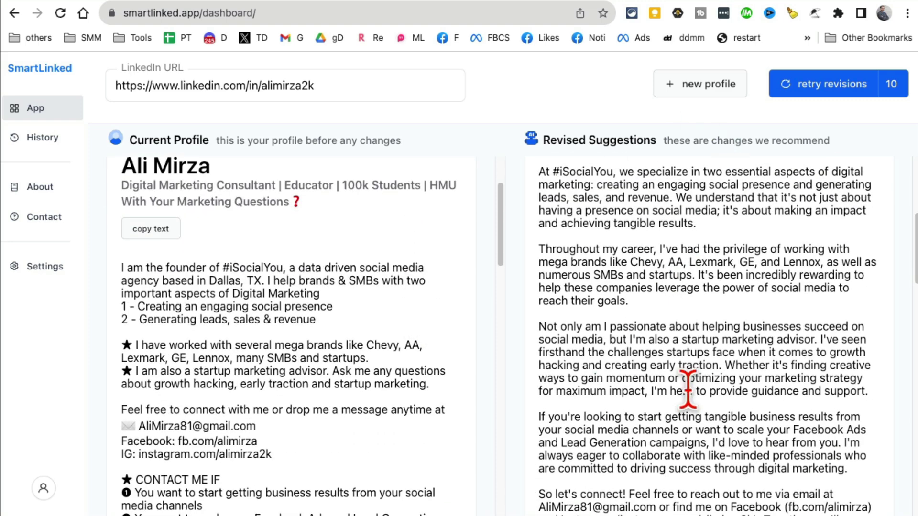
# - Compare the original and revised About text and the revised founder role description
pyautogui.moveTo(138, 139); pyautogui.dragTo(250, 140)
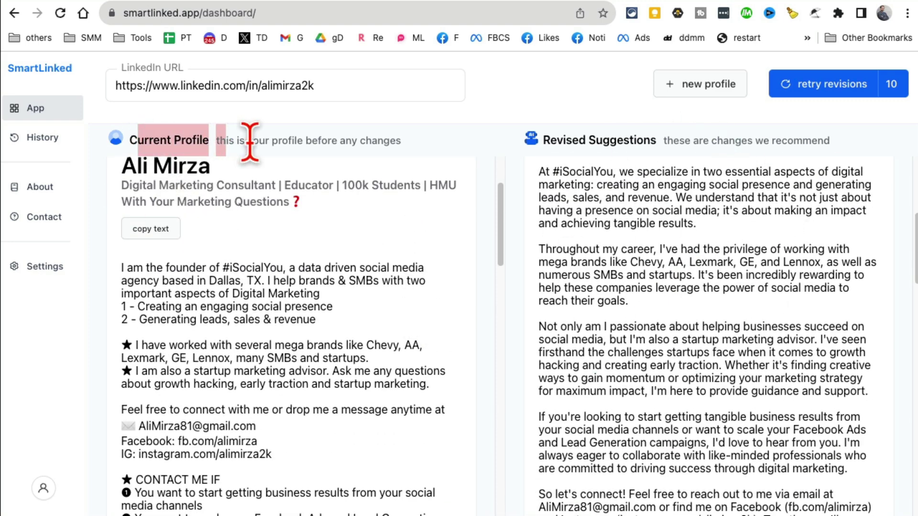
pyautogui.moveTo(556, 140); pyautogui.dragTo(634, 140)
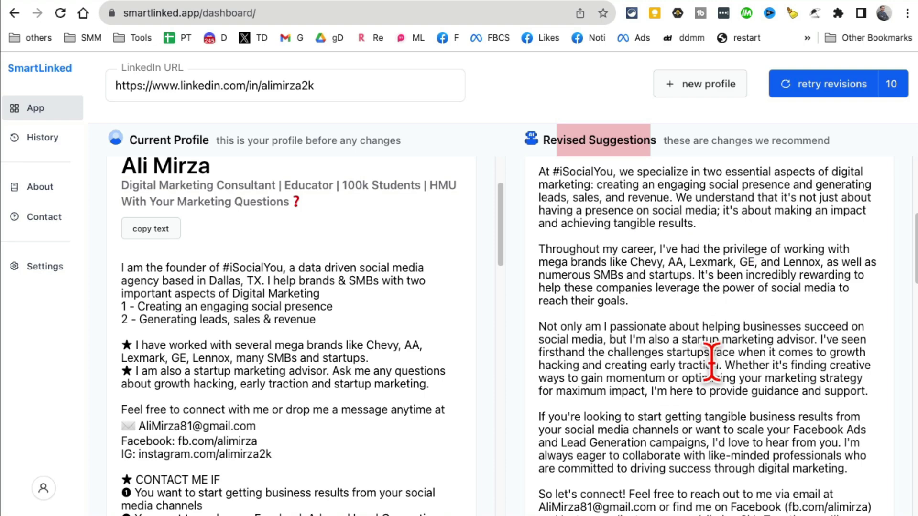
pyautogui.scroll(-1, 402, 337)
pyautogui.moveTo(230, 244); pyautogui.dragTo(373, 459)
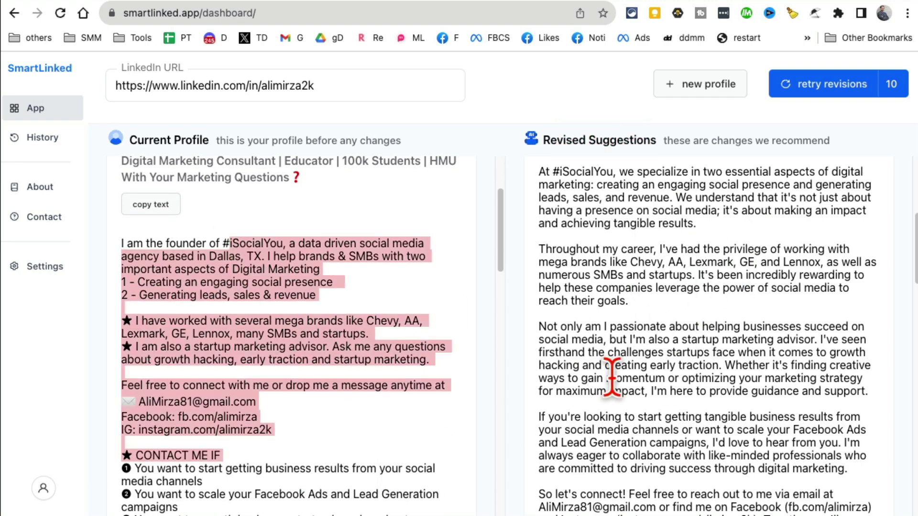
pyautogui.scroll(-2, 612, 322)
pyautogui.moveTo(618, 218); pyautogui.dragTo(773, 435)
pyautogui.scroll(-4, 745, 377)
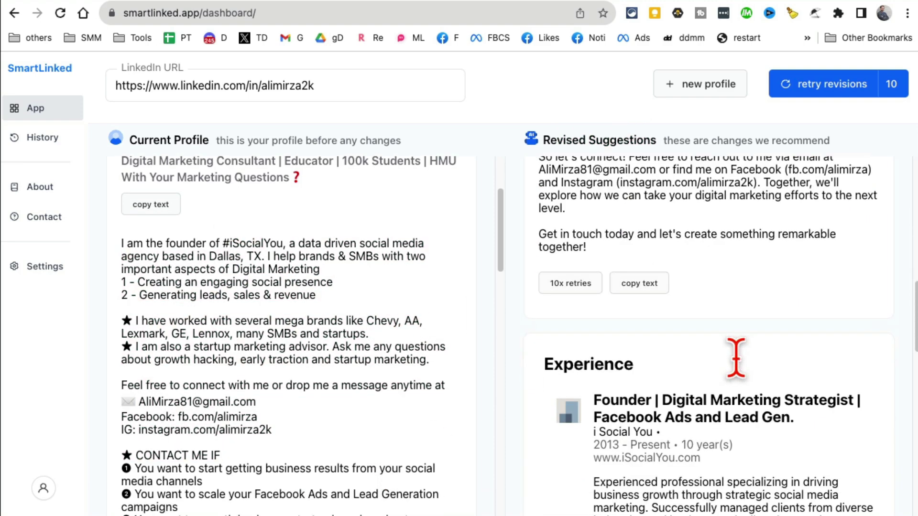
pyautogui.scroll(-2, 768, 374)
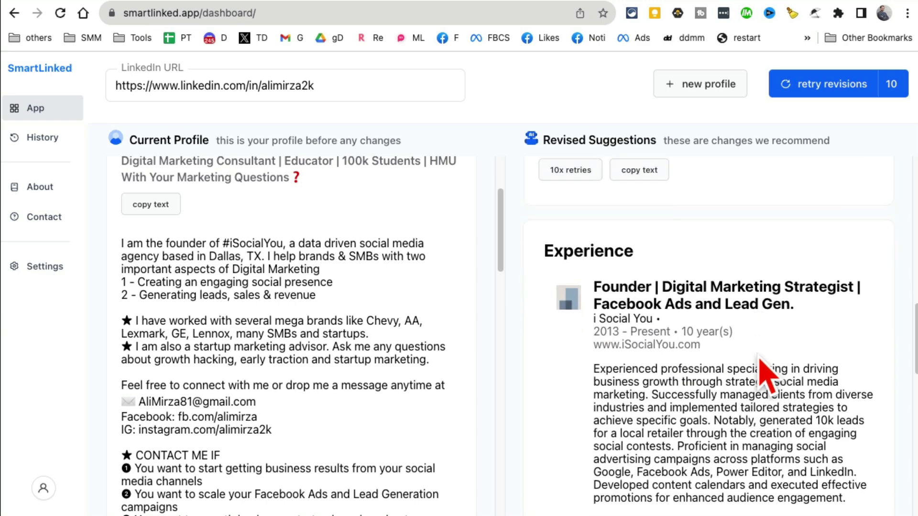
pyautogui.scroll(1, 630, 197)
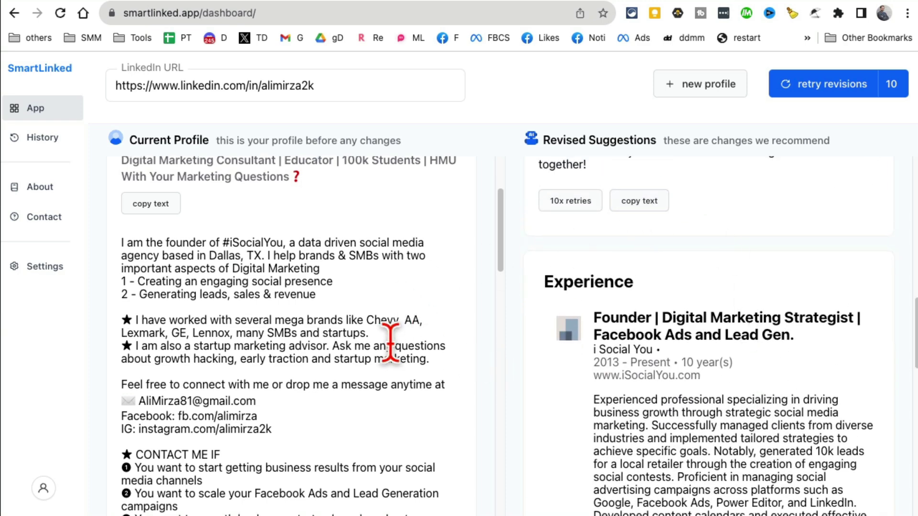
pyautogui.scroll(-3, 390, 344)
pyautogui.scroll(-3, 595, 359)
pyautogui.scroll(-1, 311, 338)
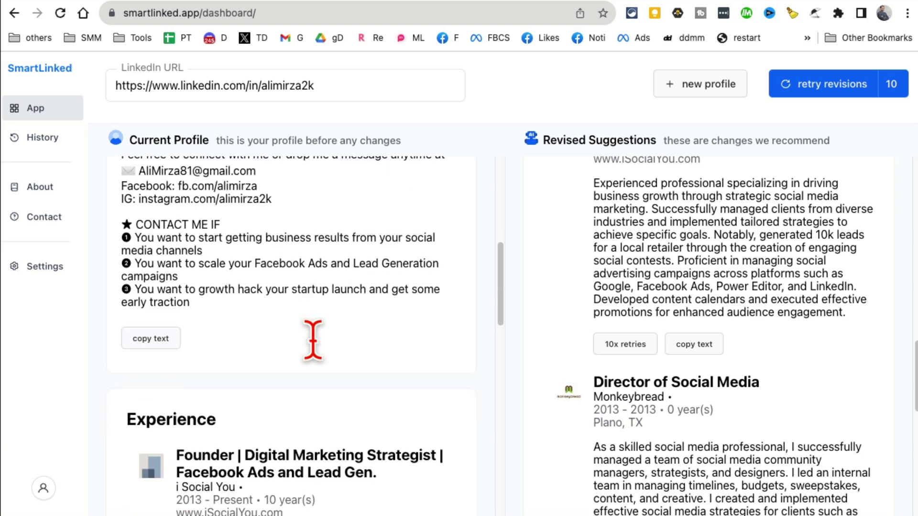
pyautogui.scroll(-3, 314, 333)
pyautogui.scroll(-2, 313, 337)
pyautogui.scroll(1, 625, 359)
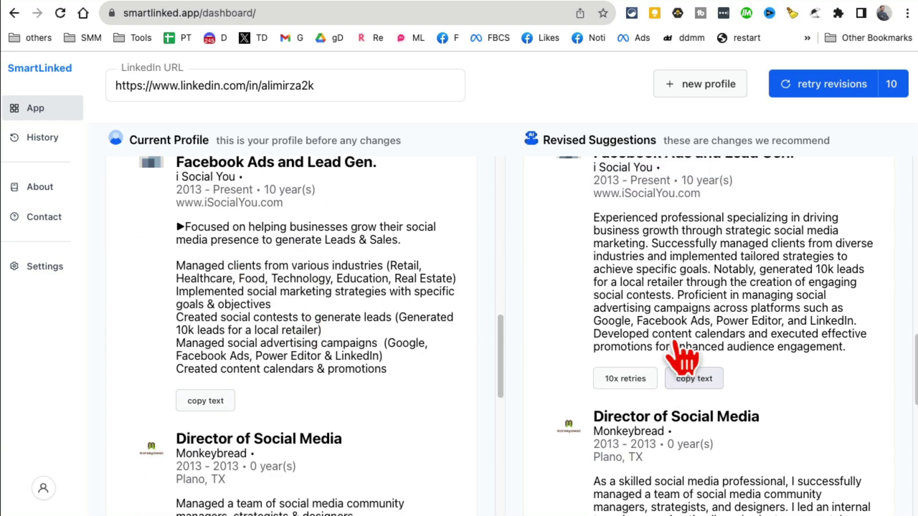
pyautogui.moveTo(638, 244); pyautogui.dragTo(812, 359)
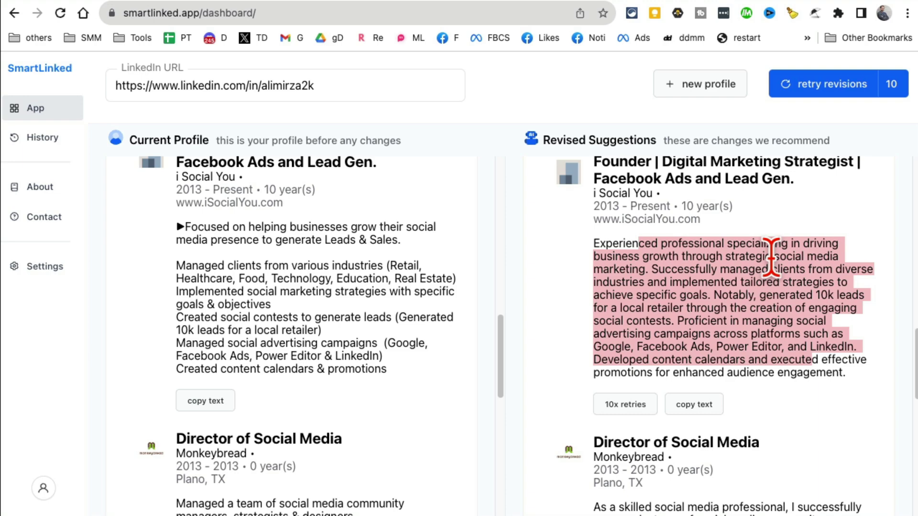
pyautogui.scroll(-1, 772, 259)
pyautogui.scroll(-1, 771, 260)
pyautogui.scroll(-1, 772, 263)
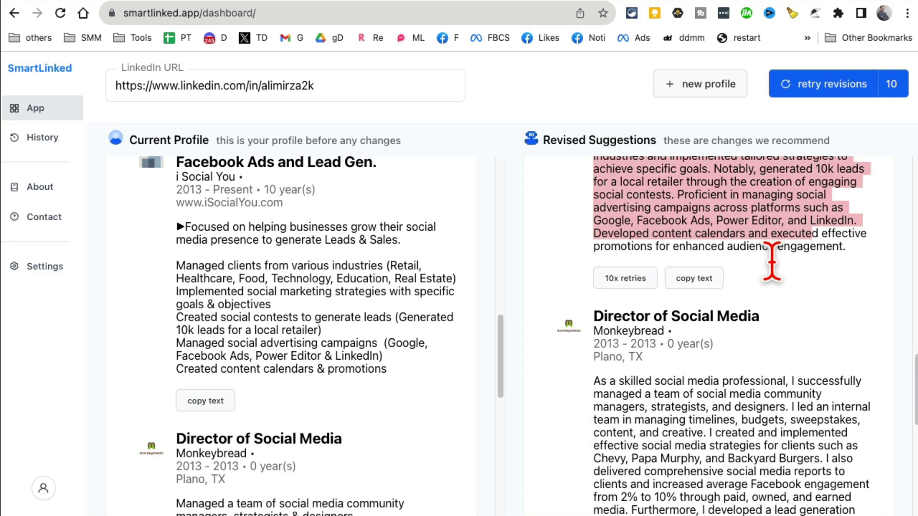
pyautogui.scroll(-2, 772, 262)
pyautogui.scroll(-3, 770, 256)
pyautogui.scroll(-2, 389, 256)
pyautogui.scroll(-2, 389, 272)
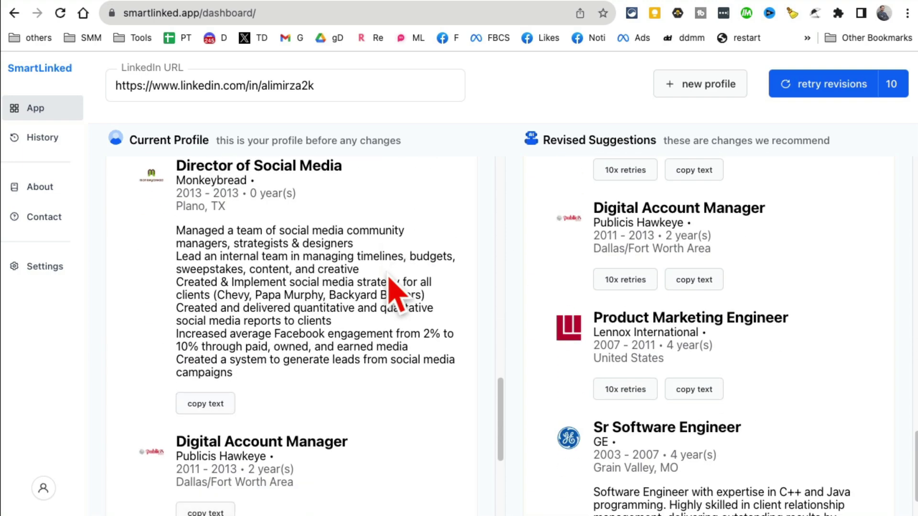
pyautogui.scroll(-2, 388, 276)
pyautogui.scroll(-2, 746, 287)
pyautogui.scroll(-1, 297, 283)
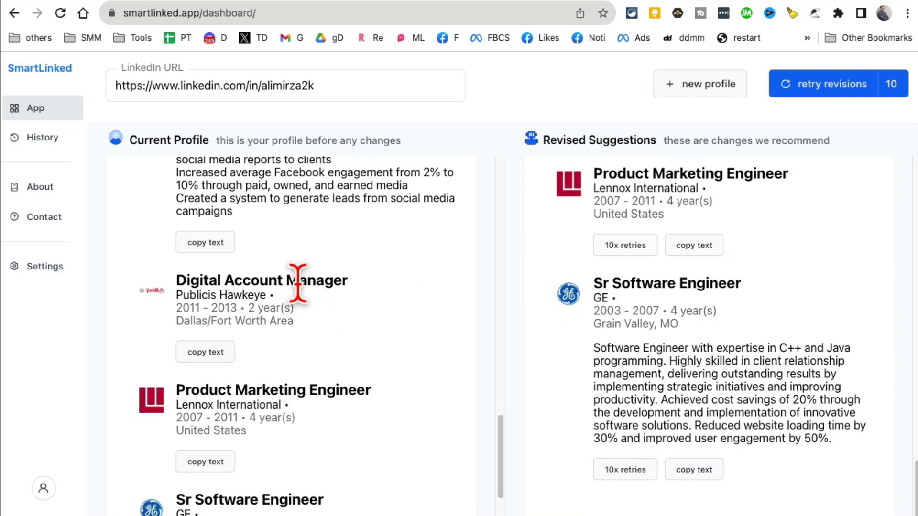
pyautogui.scroll(-1, 297, 284)
pyautogui.scroll(15, 308, 301)
pyautogui.scroll(15, 701, 308)
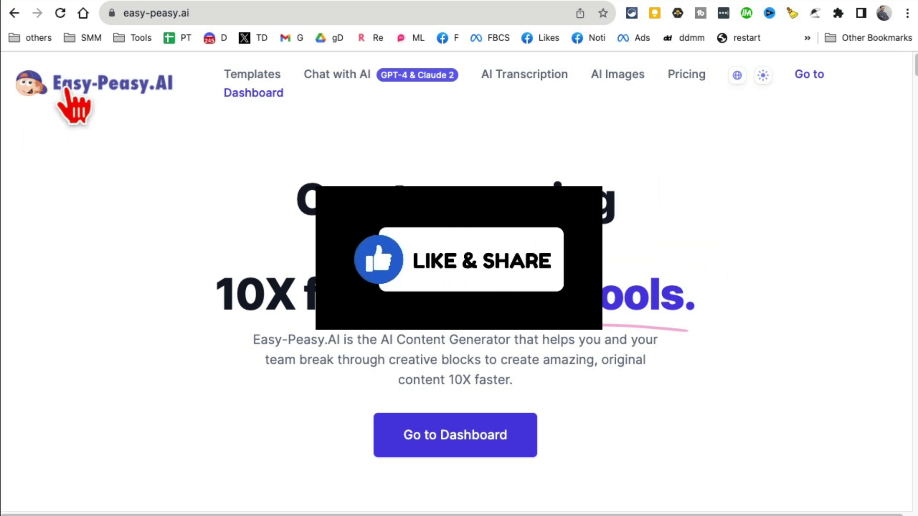
pyautogui.click(218, 13)
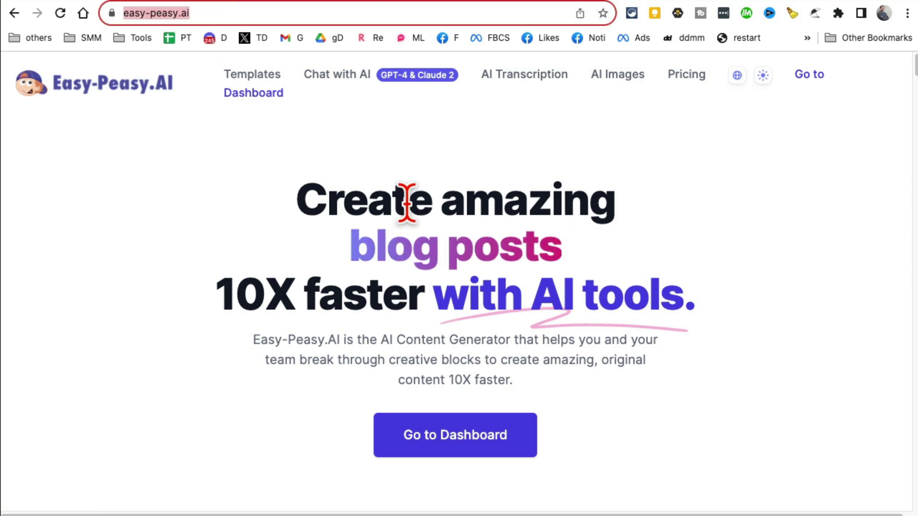
pyautogui.moveTo(682, 295); pyautogui.dragTo(427, 292)
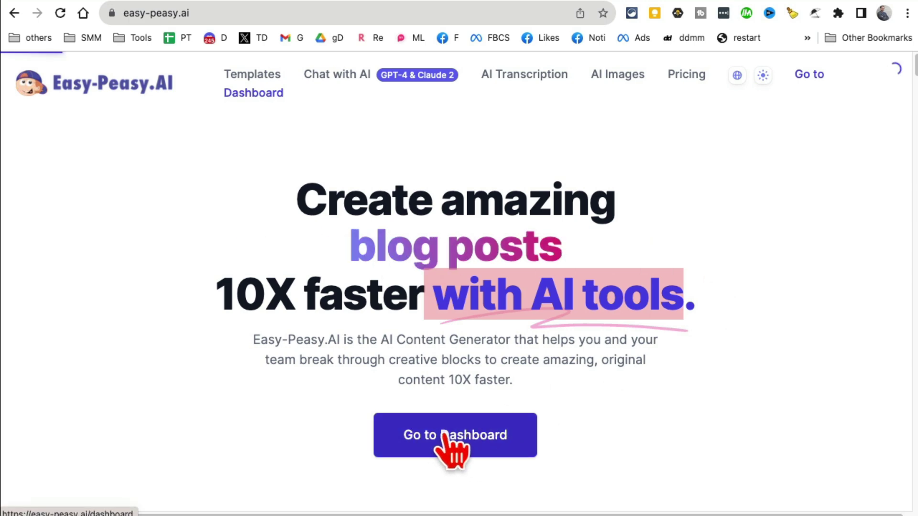
# - Go to the Easy-Peasy.AI dashboard from the homepage's Go to Dashboard button
pyautogui.click(448, 440)
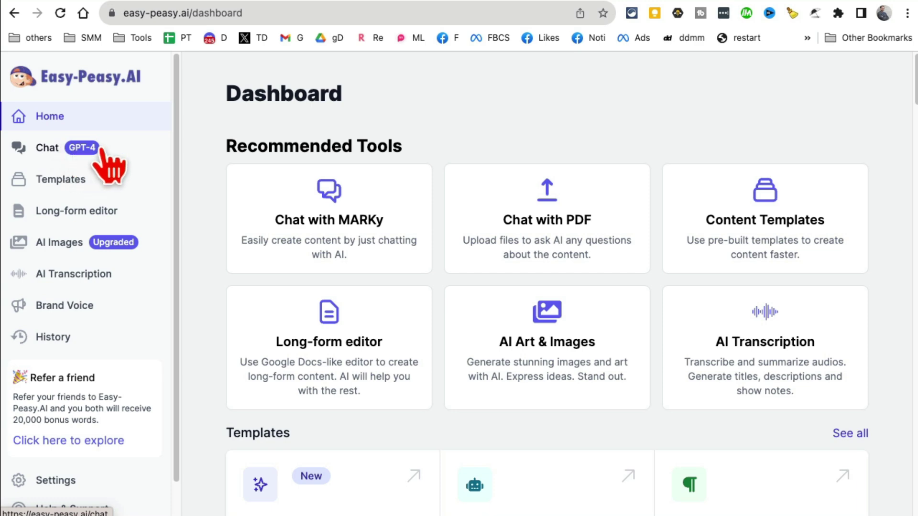
# - Open AI chat, review the GPT-3.5, GPT-4 and Claude model options, then close settings
pyautogui.click(48, 148)
pyautogui.scroll(-2, 682, 326)
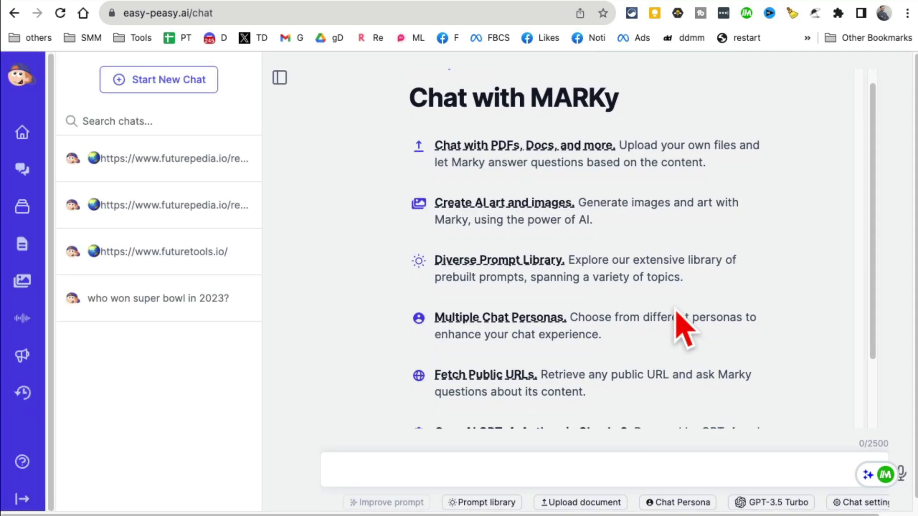
pyautogui.scroll(-3, 682, 327)
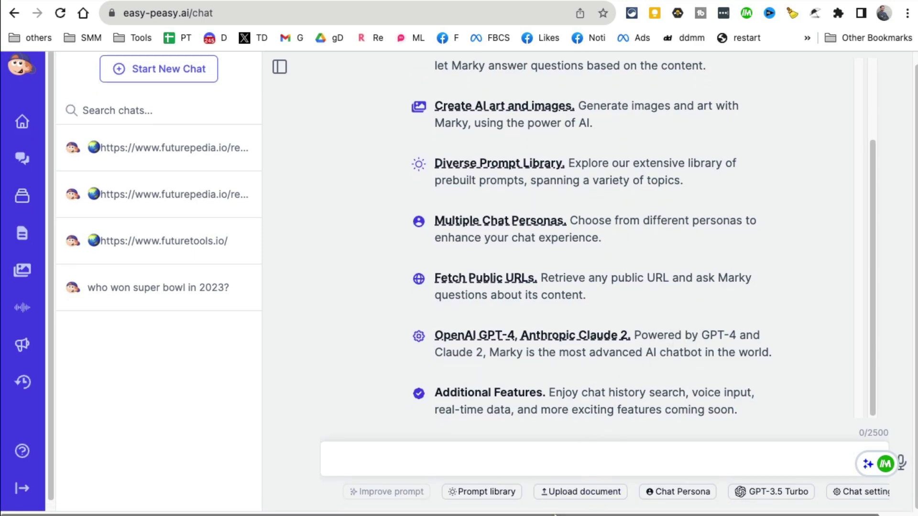
pyautogui.click(789, 506)
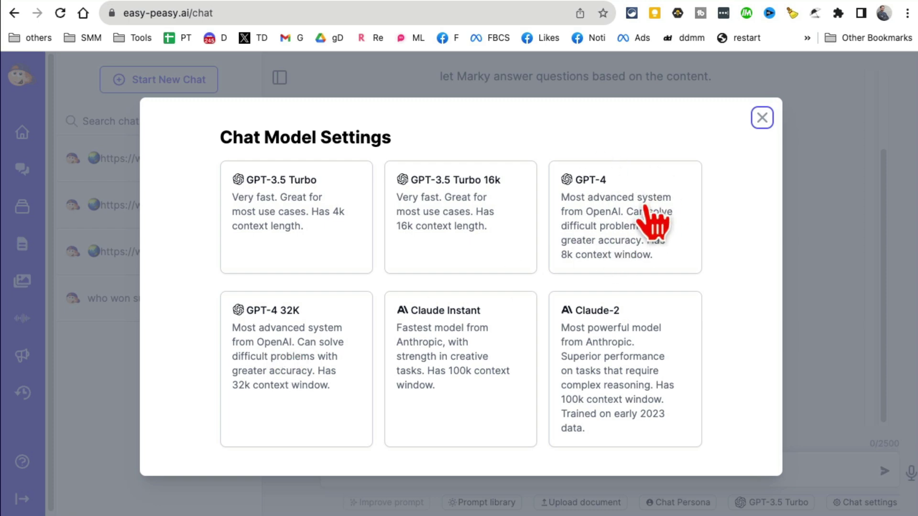
pyautogui.click(761, 118)
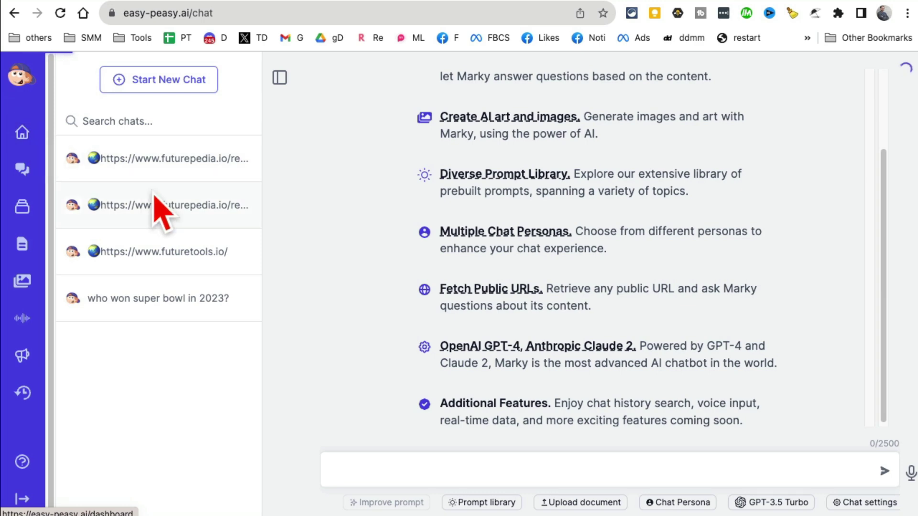
# - Filter the dashboard's Templates to Social Media and open LinkedIn Post Generator
pyautogui.click(23, 172)
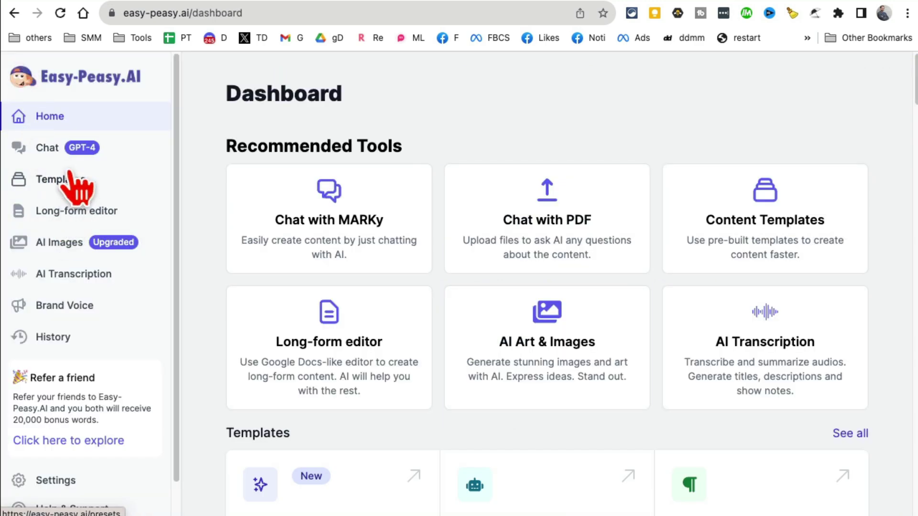
pyautogui.click(64, 185)
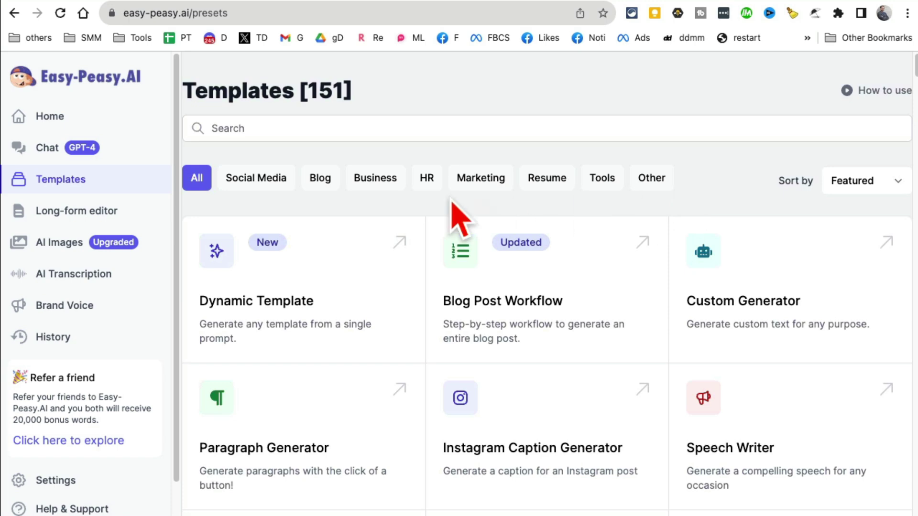
pyautogui.click(253, 188)
pyautogui.scroll(-1, 676, 287)
pyautogui.scroll(-2, 676, 287)
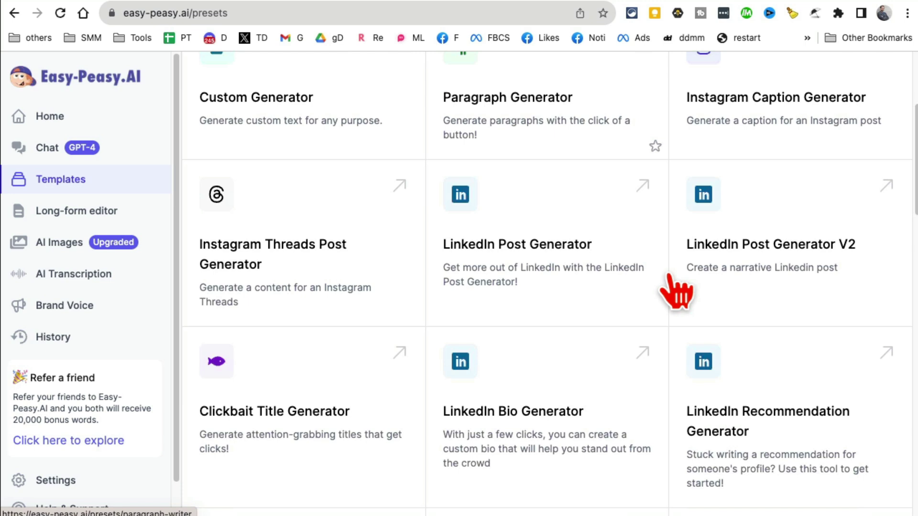
pyautogui.click(556, 283)
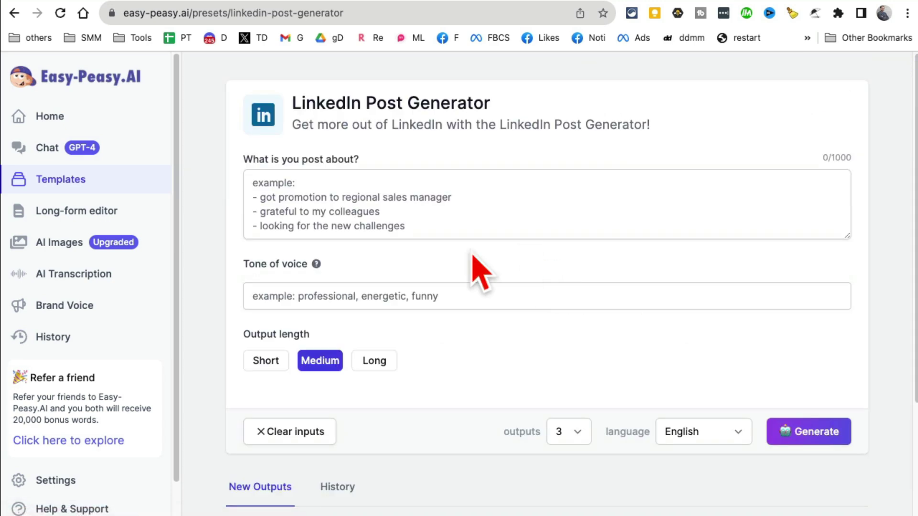
pyautogui.click(320, 208)
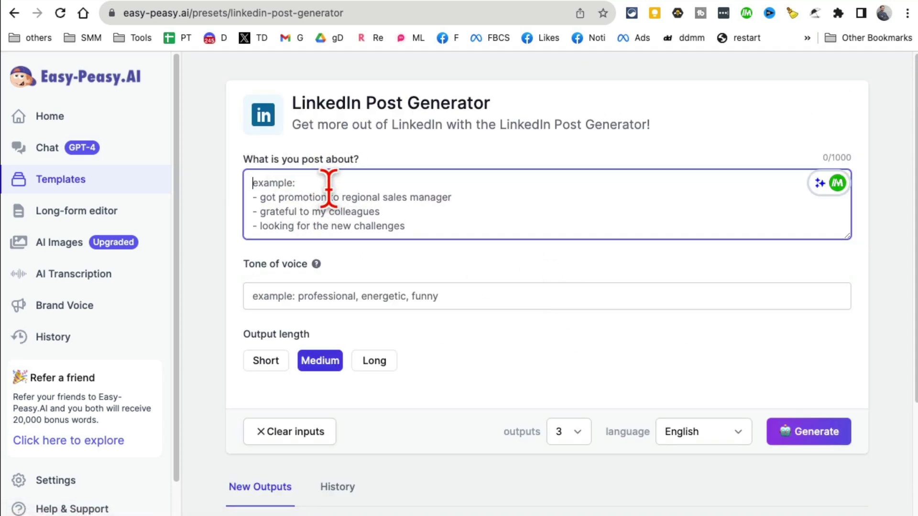
pyautogui.scroll(-2, 645, 405)
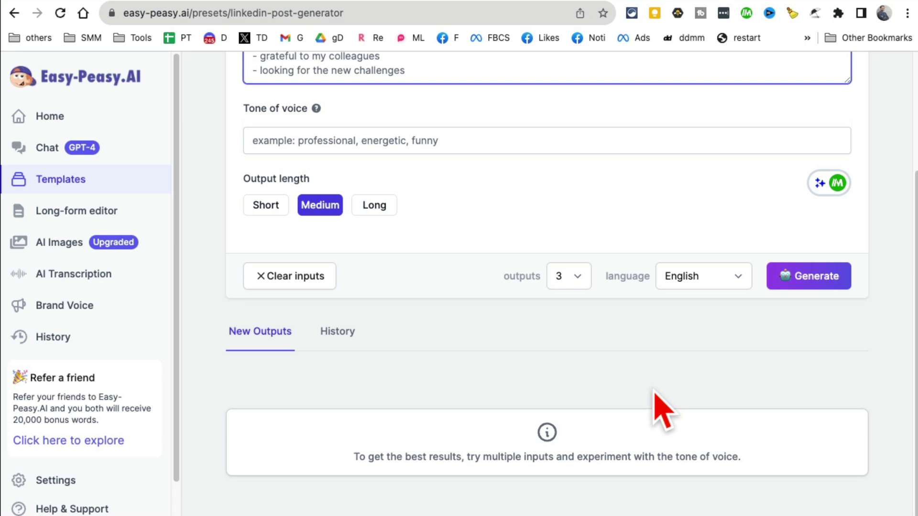
pyautogui.scroll(2, 661, 410)
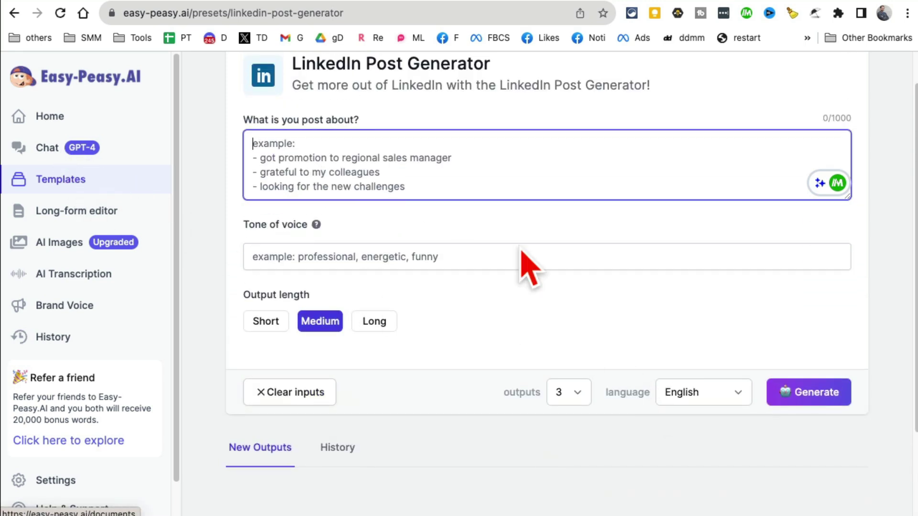
pyautogui.scroll(1, 543, 255)
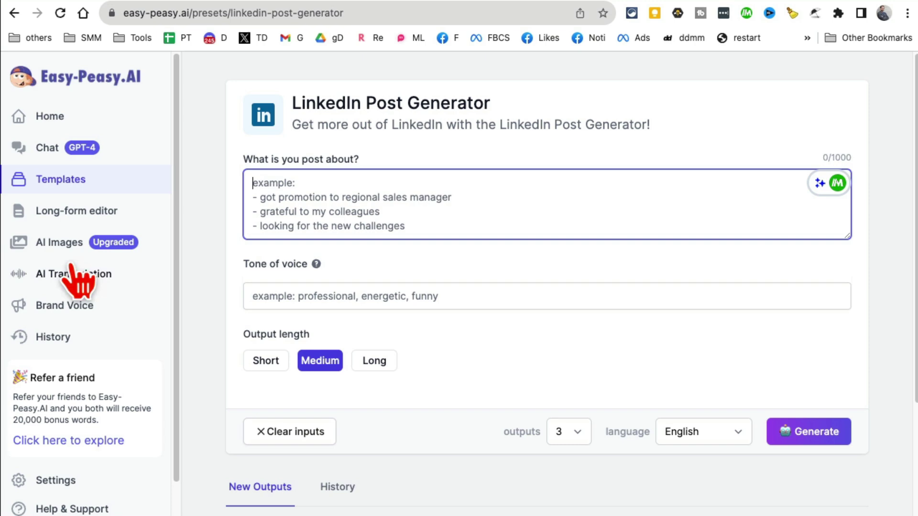
pyautogui.click(47, 247)
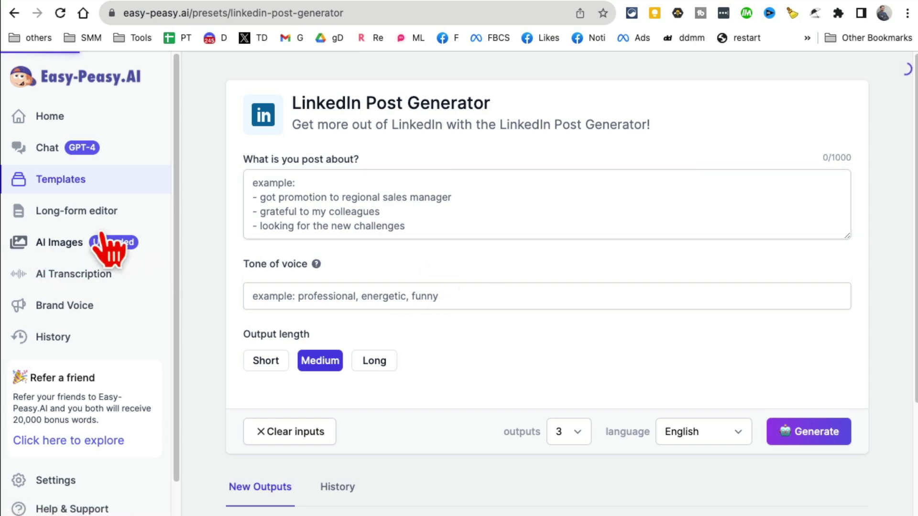
# - Generate a style-less image of a pink cat in blue glasses and view it full-size
pyautogui.click(65, 245)
pyautogui.click(349, 187)
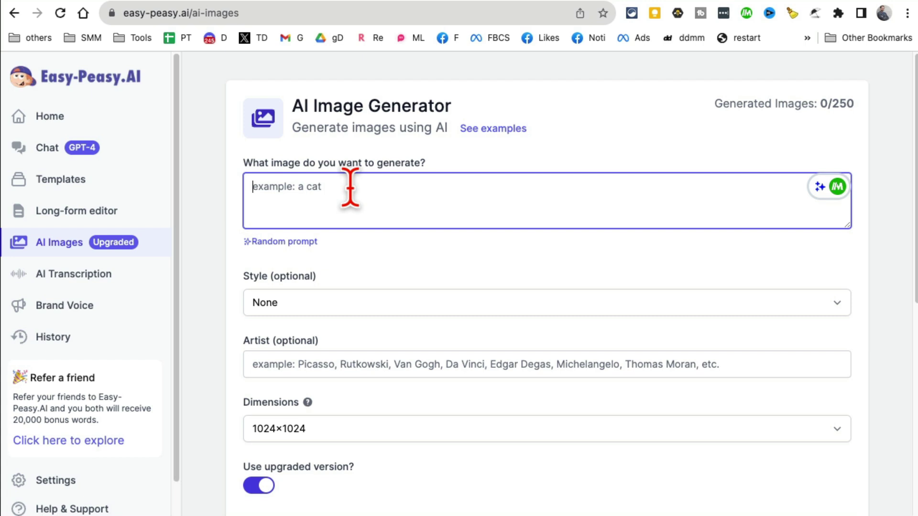
pyautogui.write('pink cat with blue glasses')
pyautogui.click(381, 303)
pyautogui.click(371, 307)
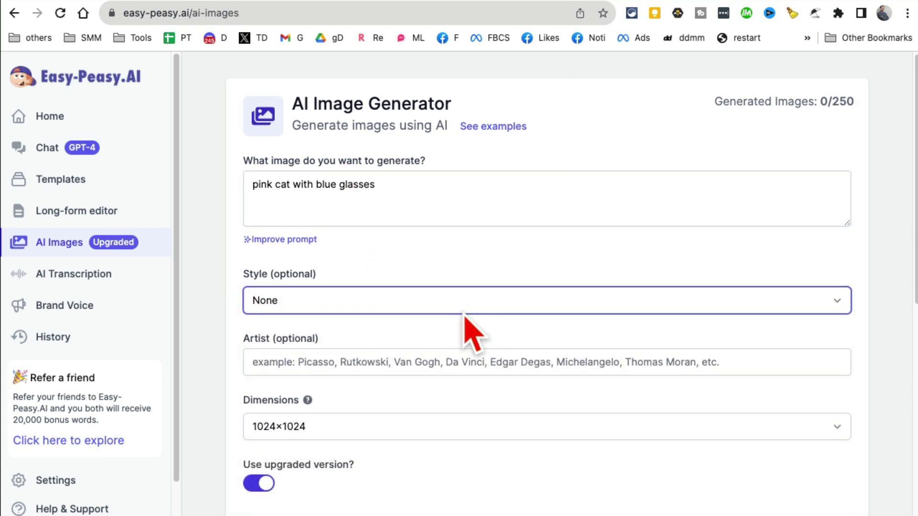
pyautogui.scroll(-1, 459, 344)
pyautogui.scroll(-1, 459, 430)
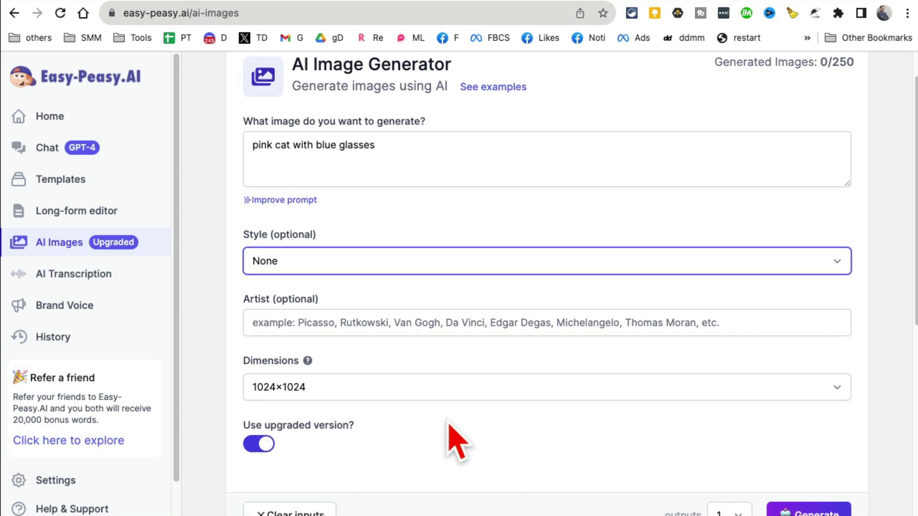
pyautogui.scroll(-1, 728, 420)
pyautogui.scroll(-2, 778, 449)
pyautogui.click(832, 403)
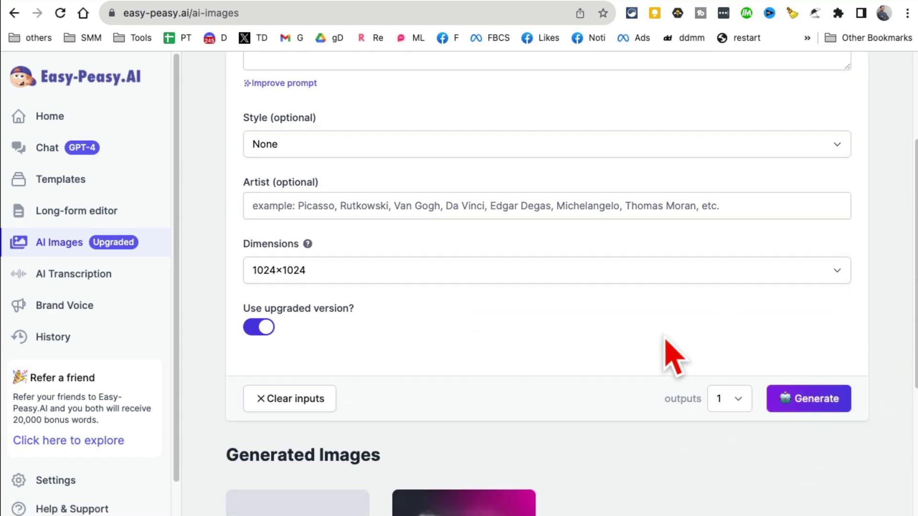
pyautogui.scroll(-3, 666, 352)
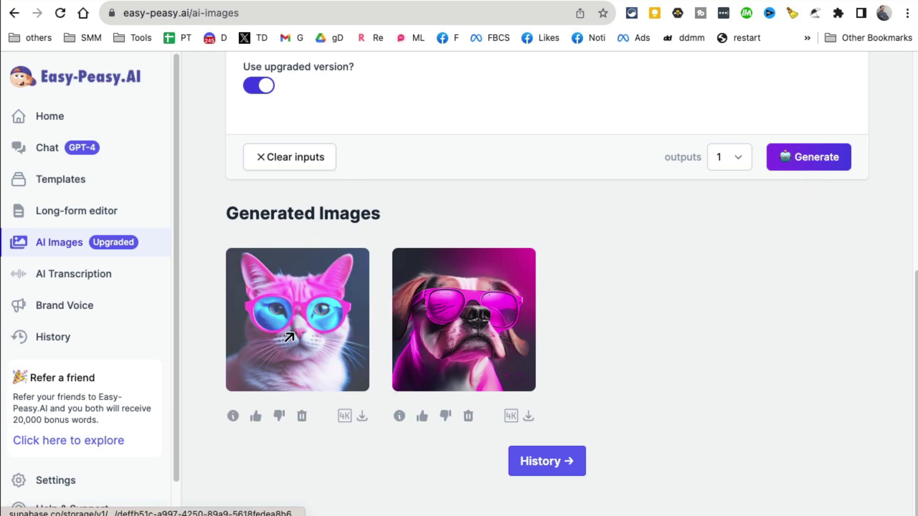
pyautogui.click(290, 336)
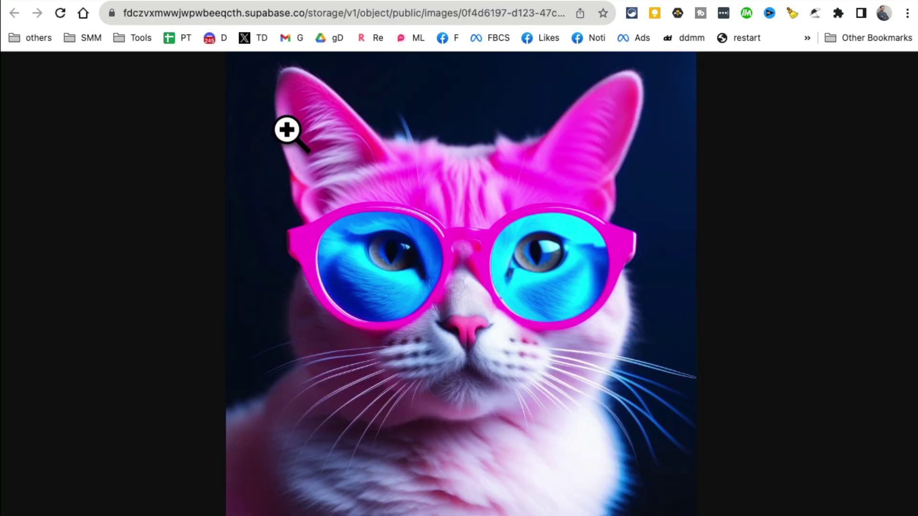
pyautogui.hotkey('alt', 'Left')
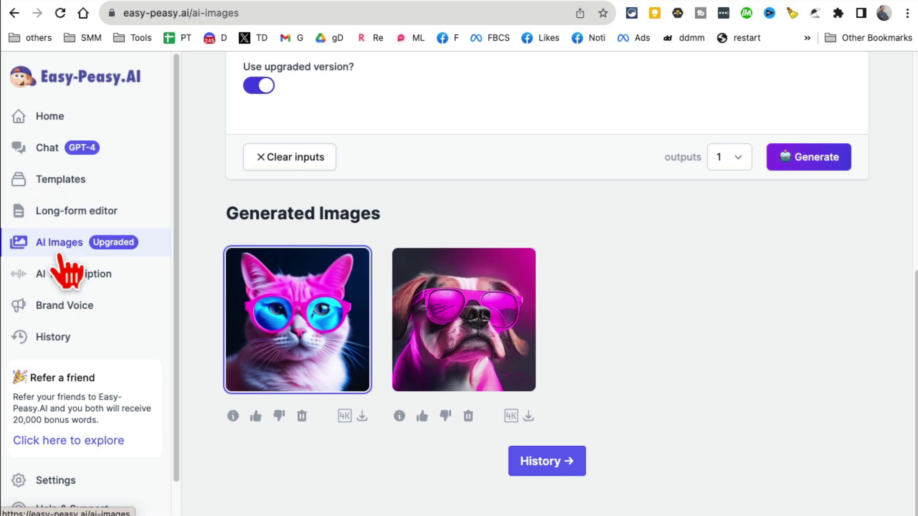
# - Visit the empty AI Transcription and Brand Voice pages, then return Home to the dashboard
pyautogui.click(70, 278)
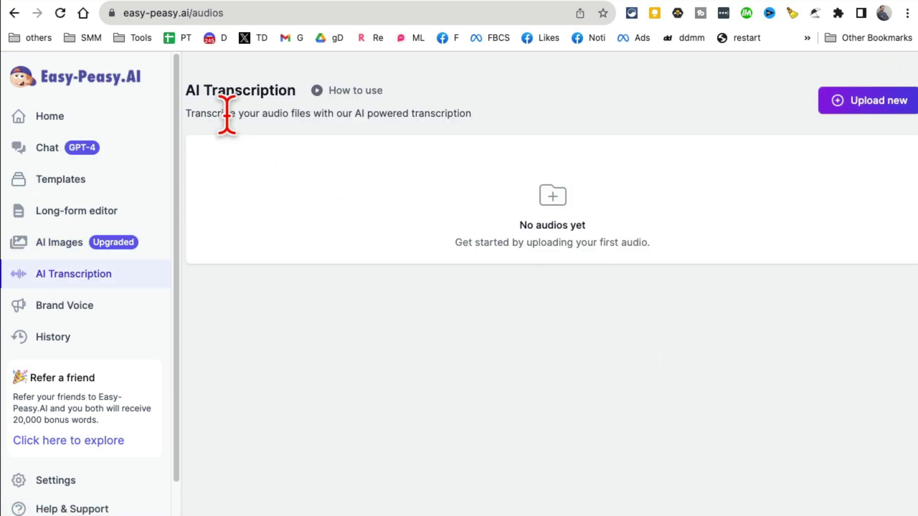
pyautogui.moveTo(227, 114); pyautogui.dragTo(527, 122)
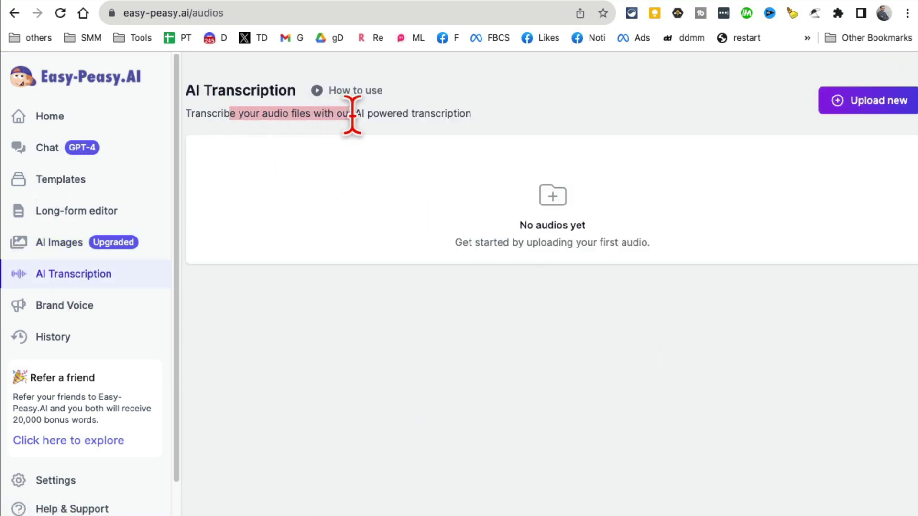
pyautogui.click(56, 316)
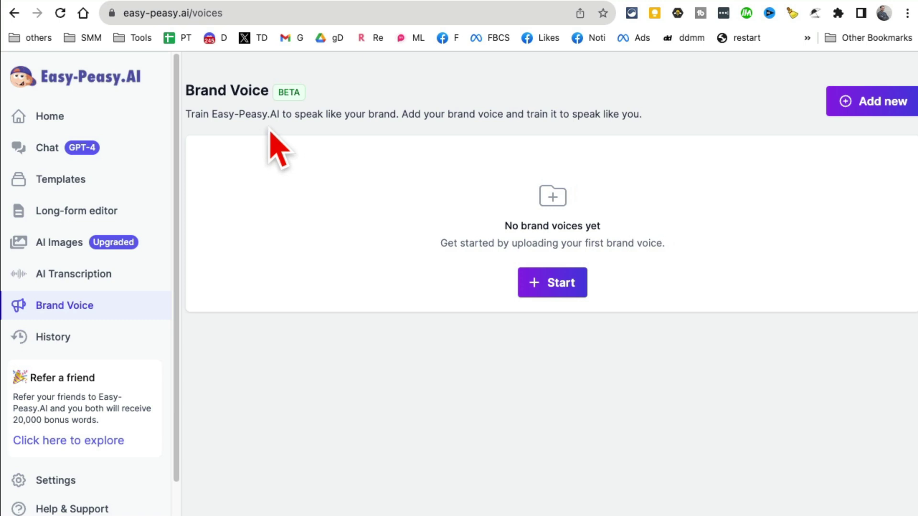
pyautogui.moveTo(225, 115); pyautogui.dragTo(296, 116)
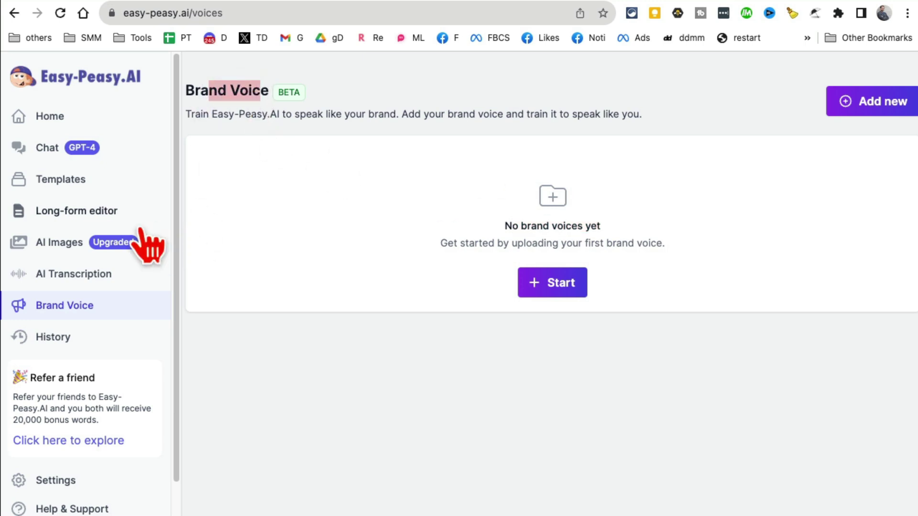
pyautogui.scroll(-1, 120, 365)
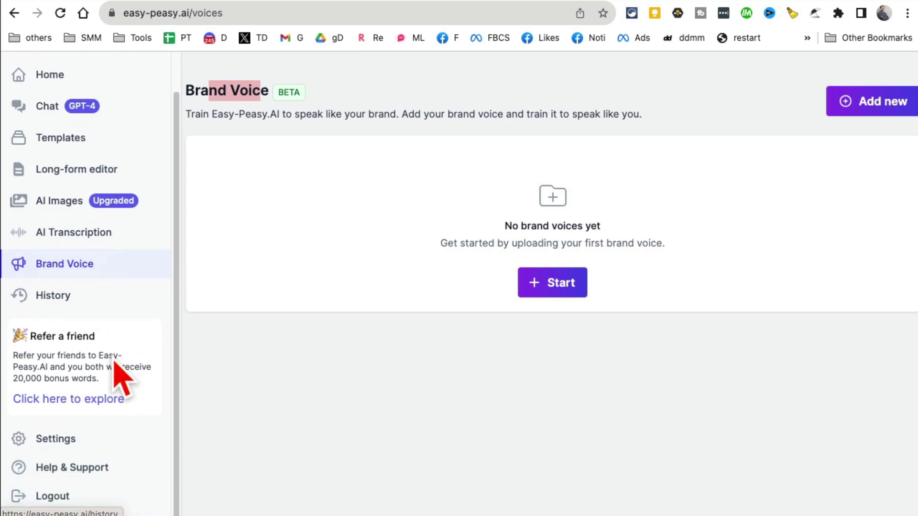
pyautogui.scroll(1, 117, 409)
pyautogui.scroll(1, 113, 355)
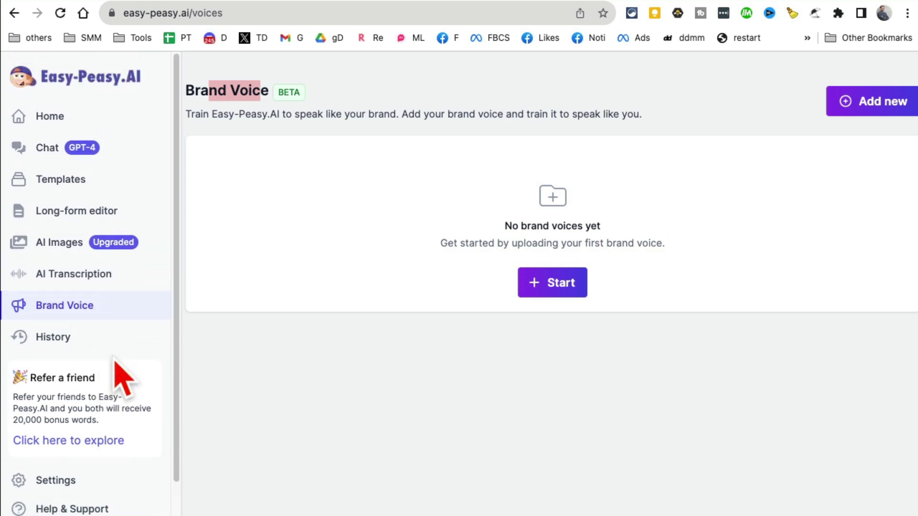
pyautogui.click(43, 117)
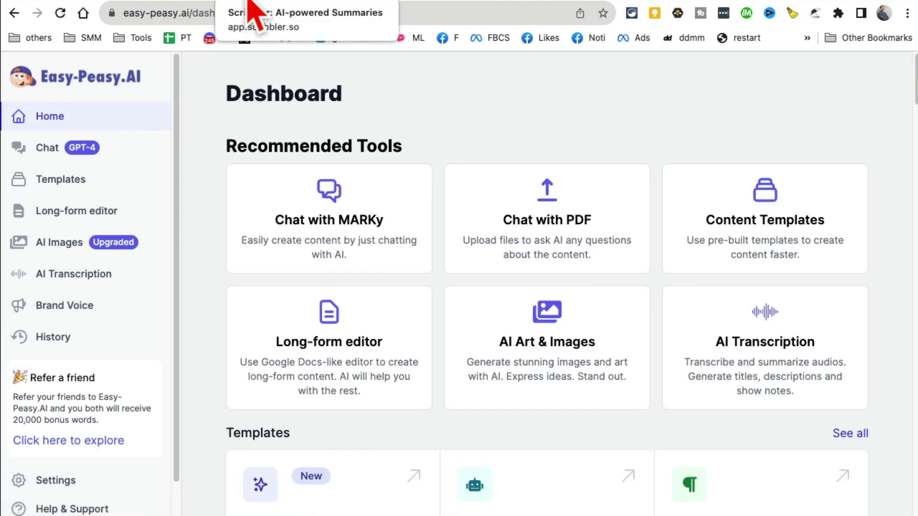
# - Switch to the Scribbler tab and highlight its Podcasts page address
pyautogui.click(252, 6)
pyautogui.moveTo(568, 309)
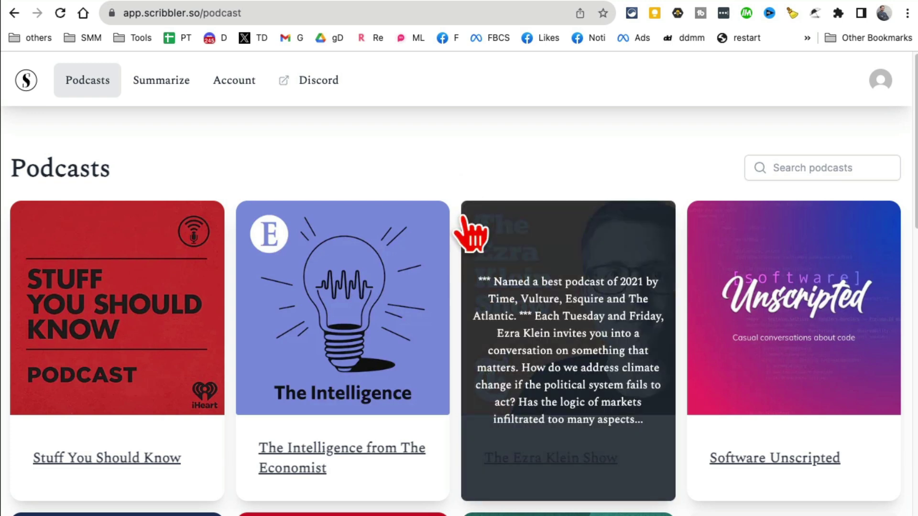
pyautogui.moveTo(147, 14); pyautogui.dragTo(237, 14)
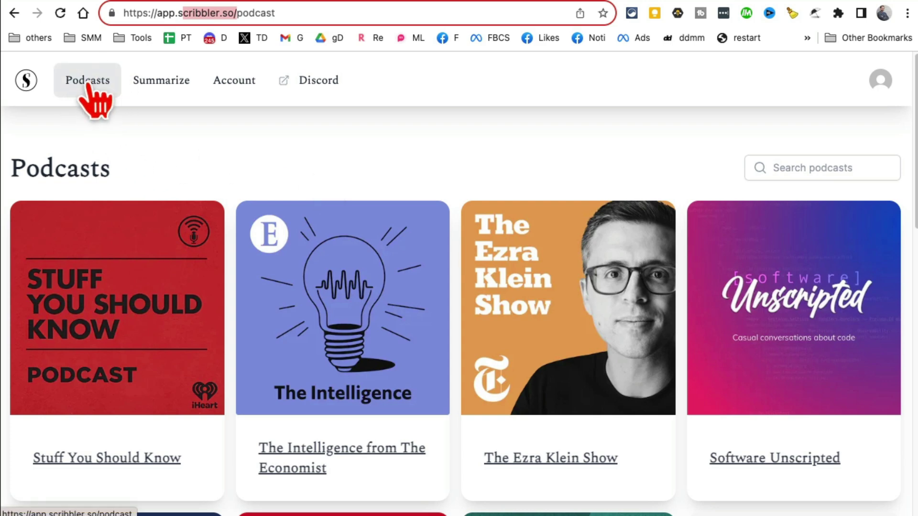
pyautogui.moveTo(117, 308)
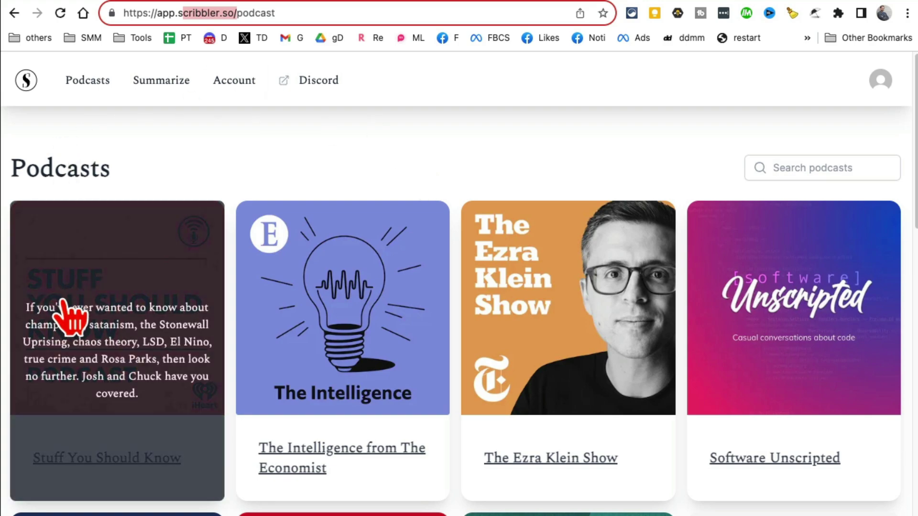
pyautogui.scroll(-2, 768, 327)
pyautogui.scroll(-3, 768, 328)
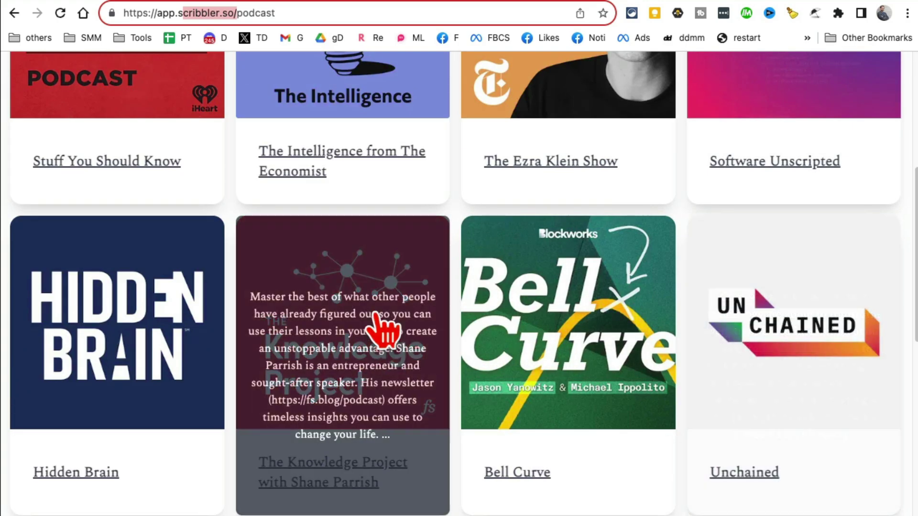
# - Review episode #175 of The Knowledge Project: insights, transcript and chapters, then return to Podcasts
pyautogui.click(387, 330)
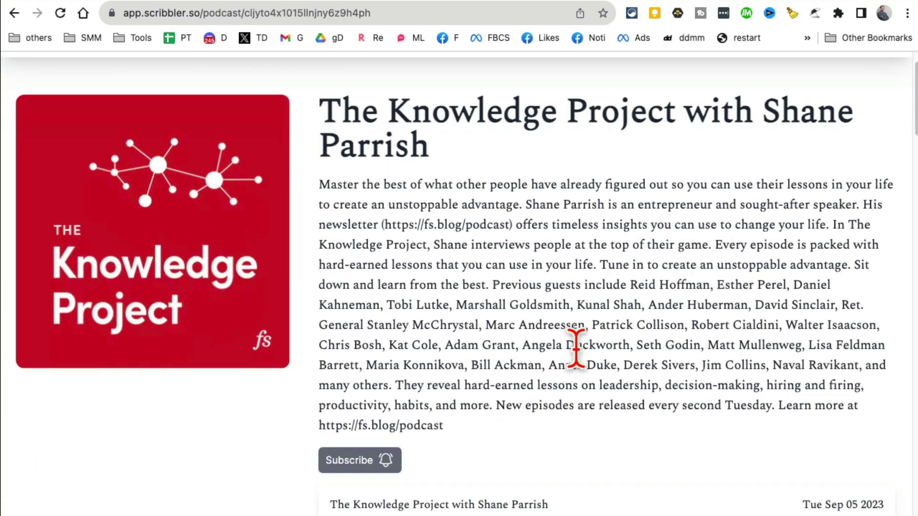
pyautogui.scroll(-3, 577, 350)
pyautogui.scroll(-1, 606, 376)
pyautogui.scroll(-4, 601, 362)
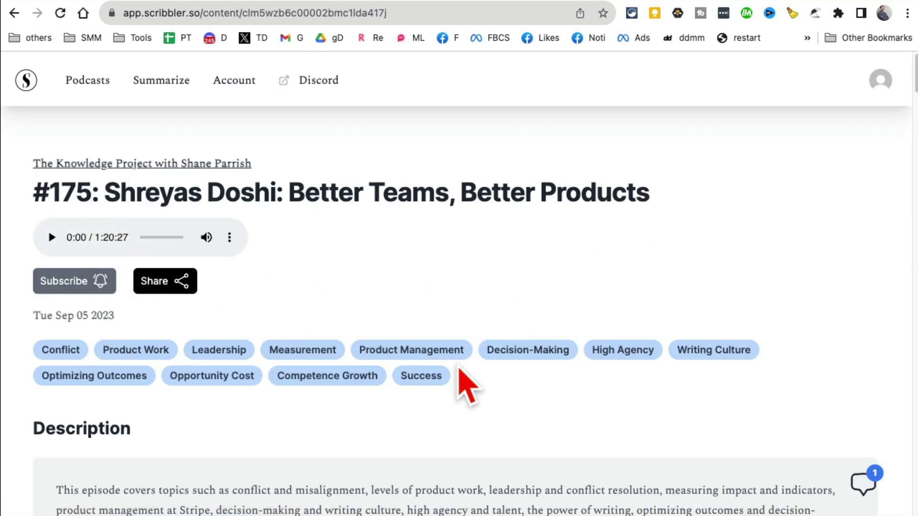
pyautogui.scroll(-3, 462, 373)
pyautogui.moveTo(706, 318); pyautogui.dragTo(138, 294)
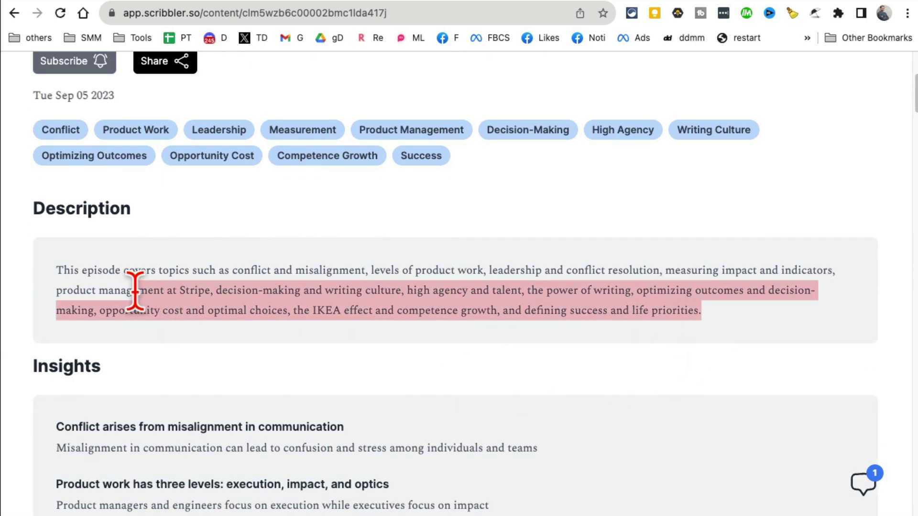
pyautogui.scroll(-3, 465, 378)
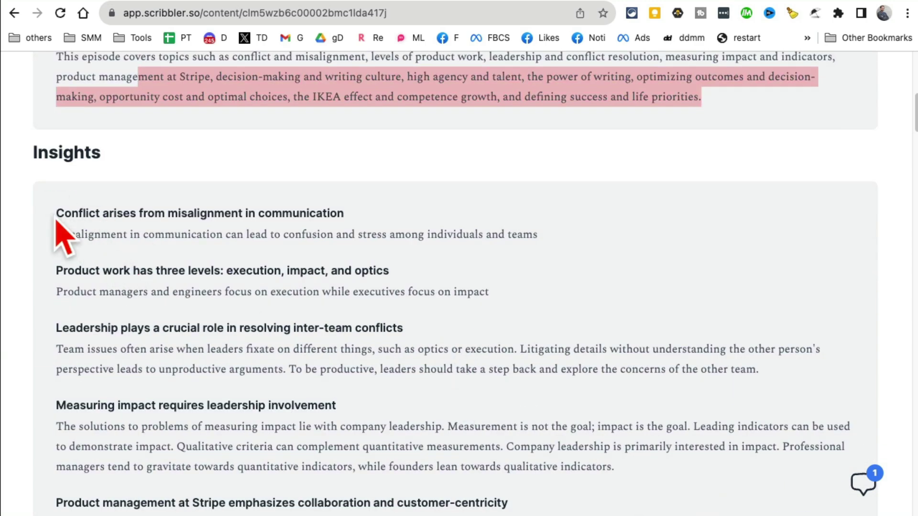
pyautogui.moveTo(57, 221); pyautogui.dragTo(453, 406)
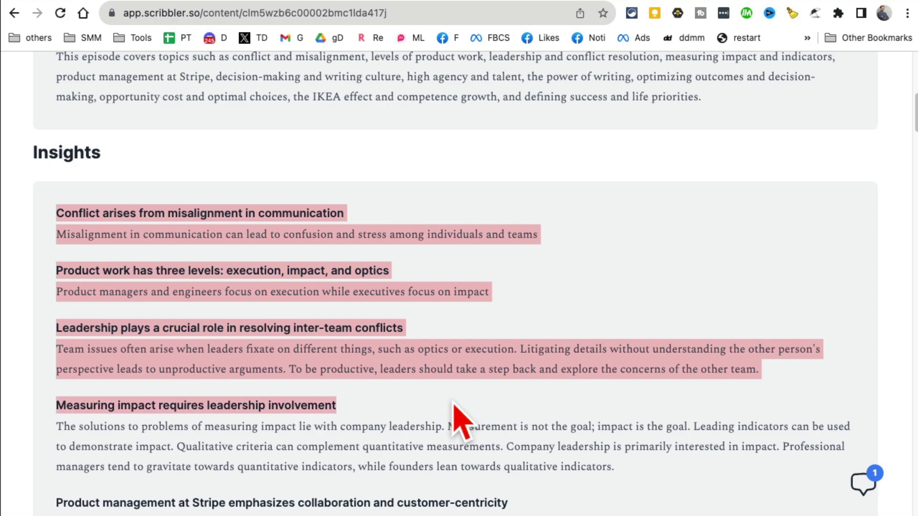
pyautogui.scroll(-5, 459, 416)
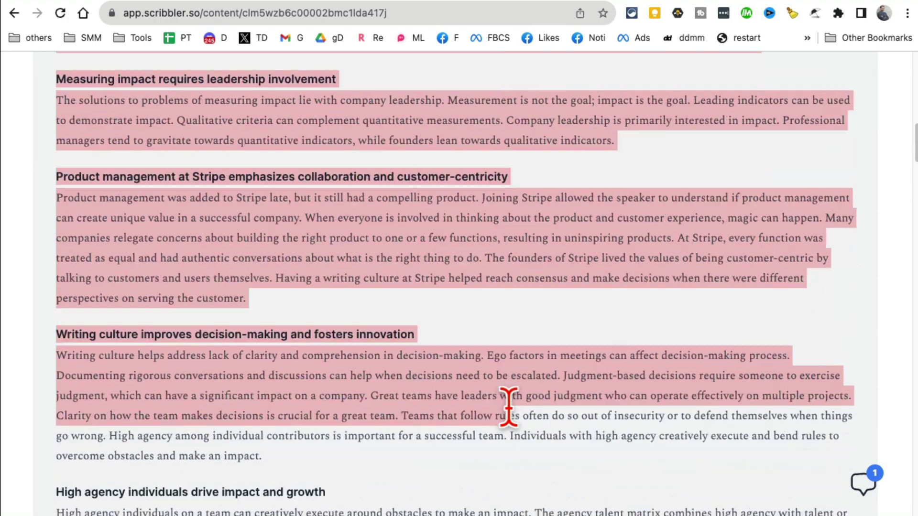
pyautogui.moveTo(453, 423); pyautogui.dragTo(509, 407)
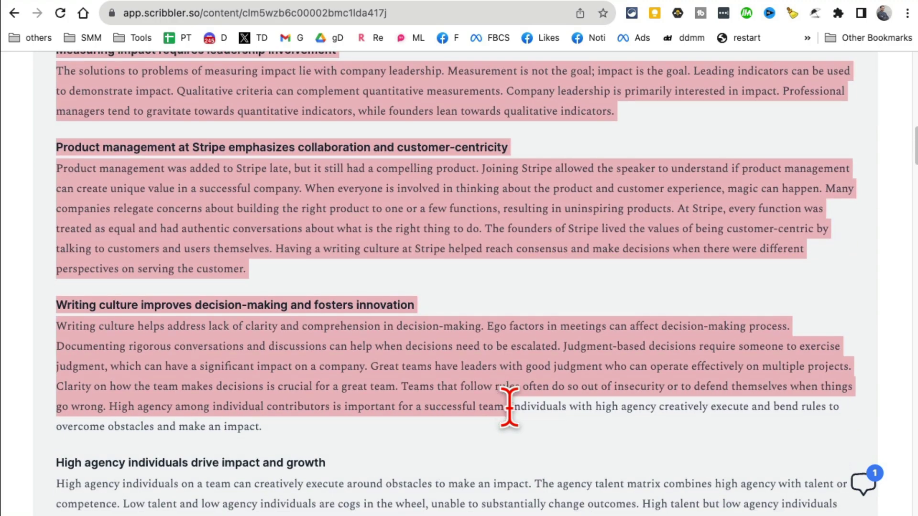
pyautogui.click(510, 406)
pyautogui.scroll(-5, 510, 309)
pyautogui.scroll(-3, 512, 351)
pyautogui.scroll(-5, 512, 398)
pyautogui.scroll(-3, 512, 410)
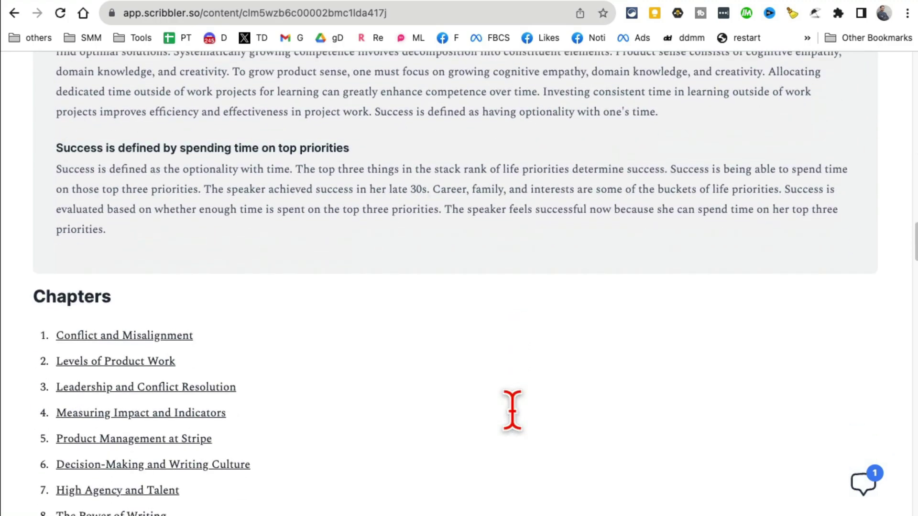
pyautogui.scroll(-2, 512, 410)
pyautogui.scroll(-6, 518, 337)
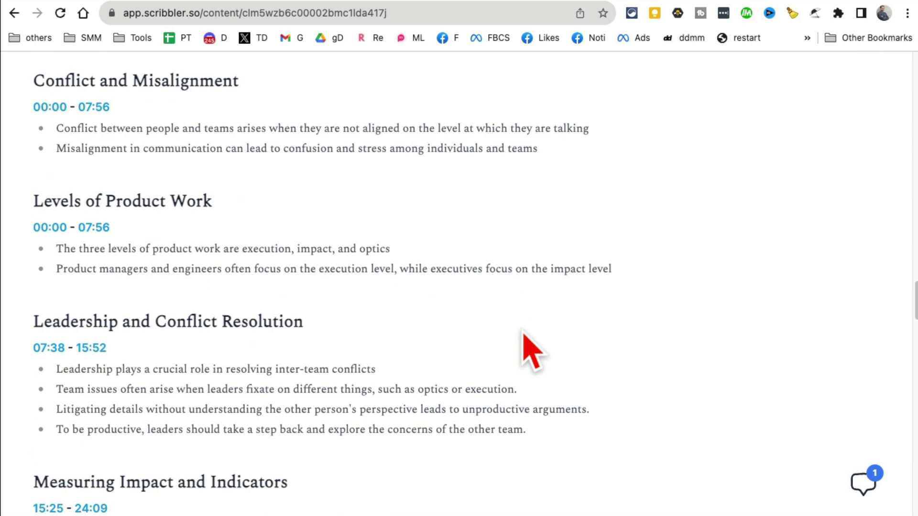
pyautogui.scroll(3, 531, 351)
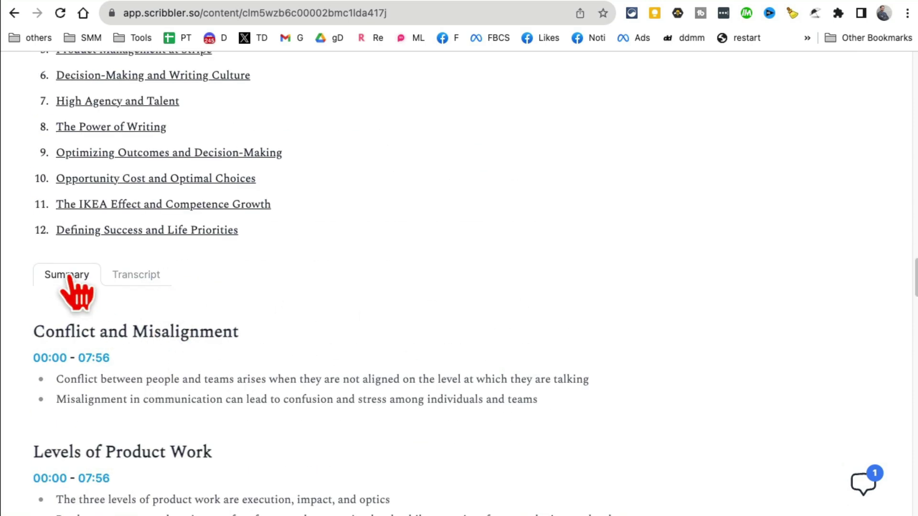
pyautogui.click(140, 276)
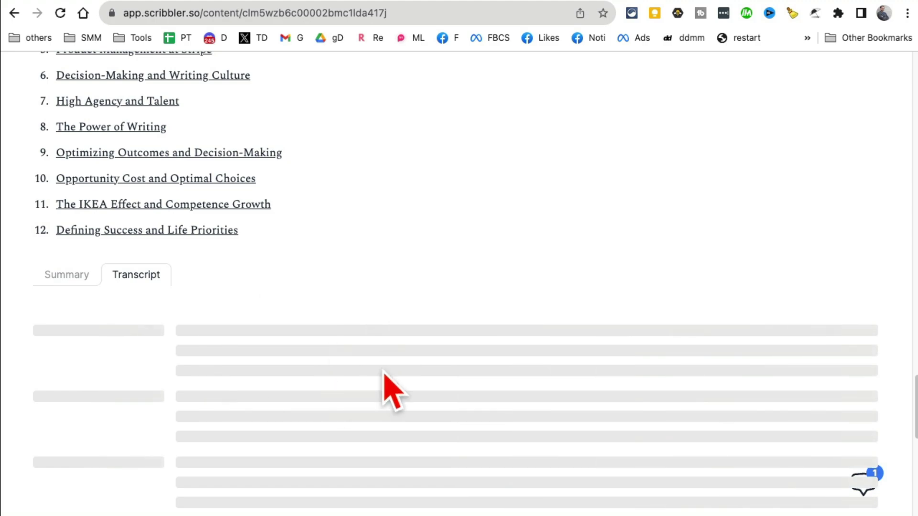
pyautogui.click(72, 277)
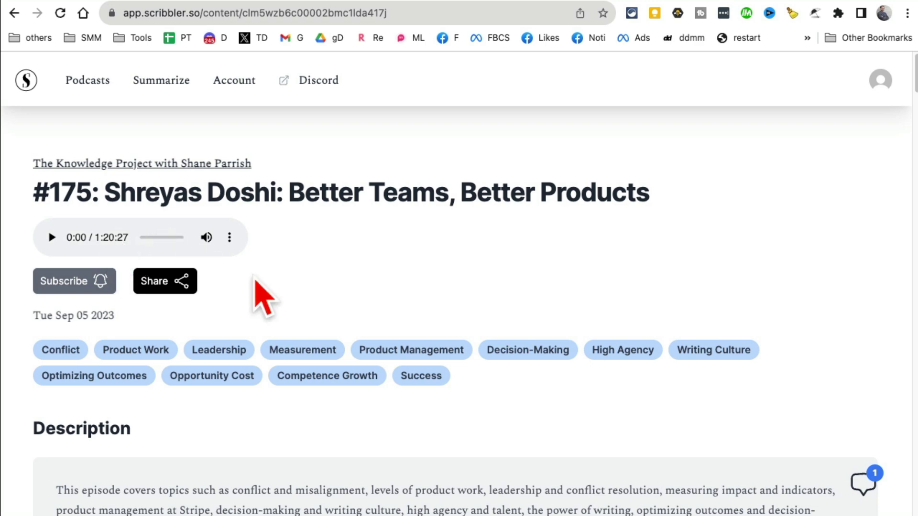
pyautogui.scroll(-4, 492, 352)
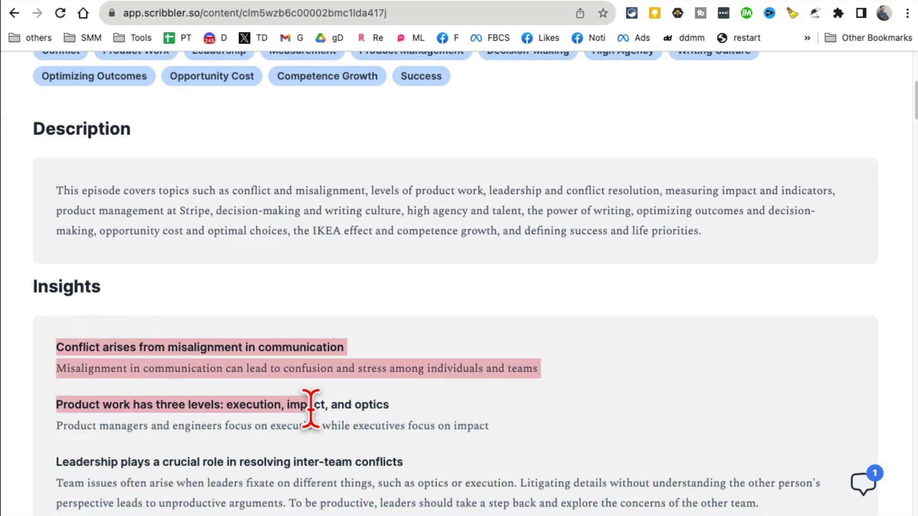
pyautogui.click(310, 409)
pyautogui.scroll(4, 487, 428)
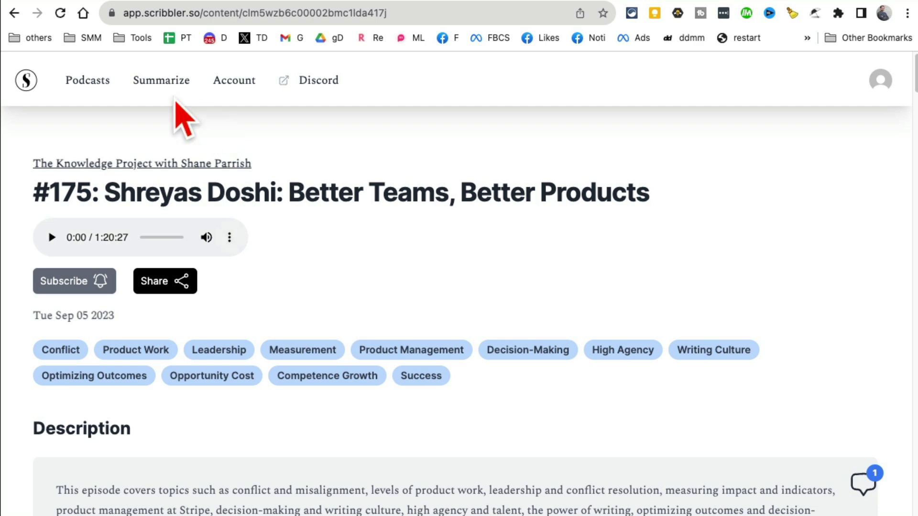
pyautogui.click(87, 83)
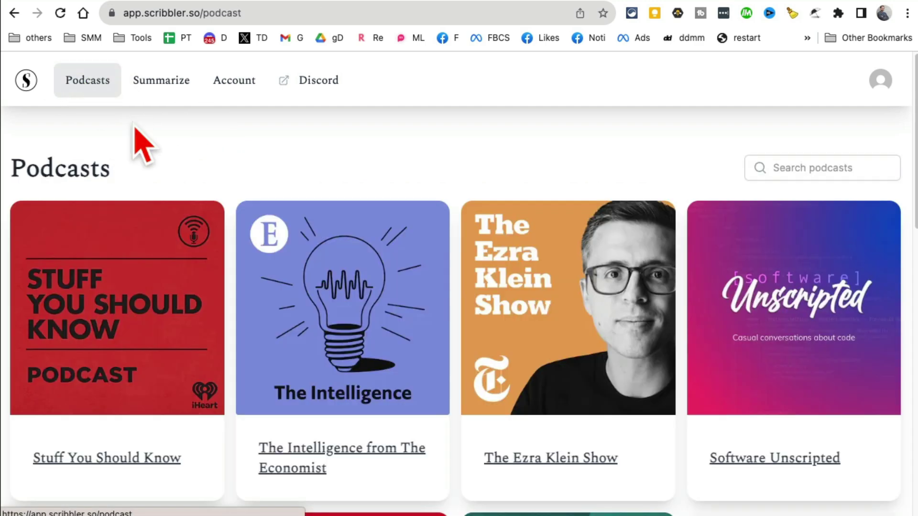
# - Open Scribbler's Summarize page, dismiss the premium upgrade notice, and bring up podcast search
pyautogui.click(141, 87)
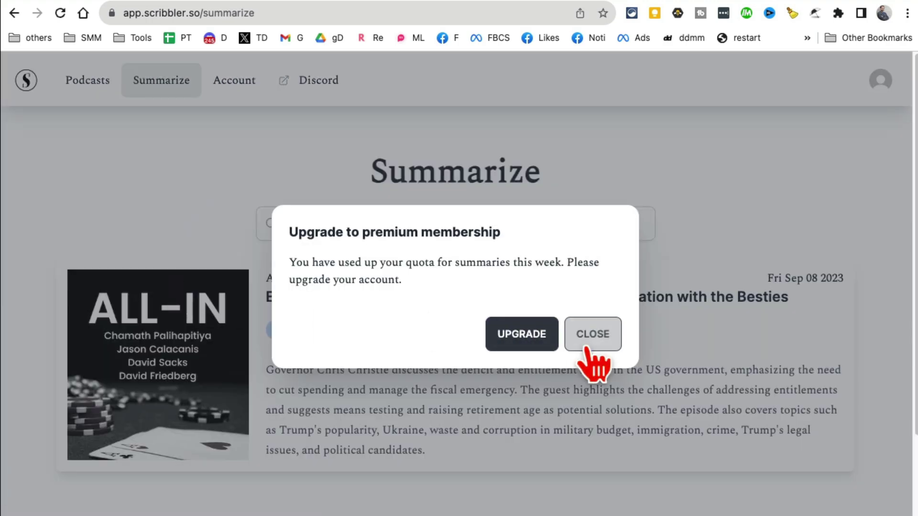
pyautogui.click(593, 337)
pyautogui.click(375, 223)
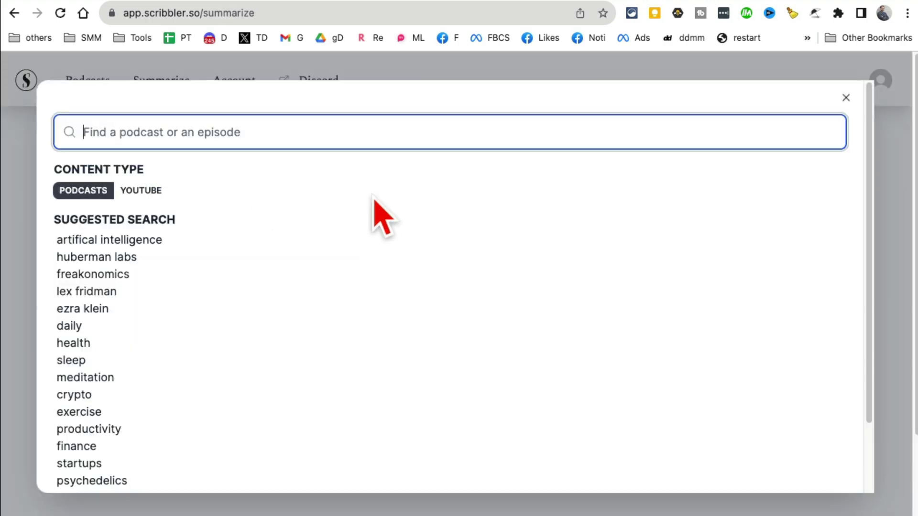
pyautogui.scroll(-2, 215, 405)
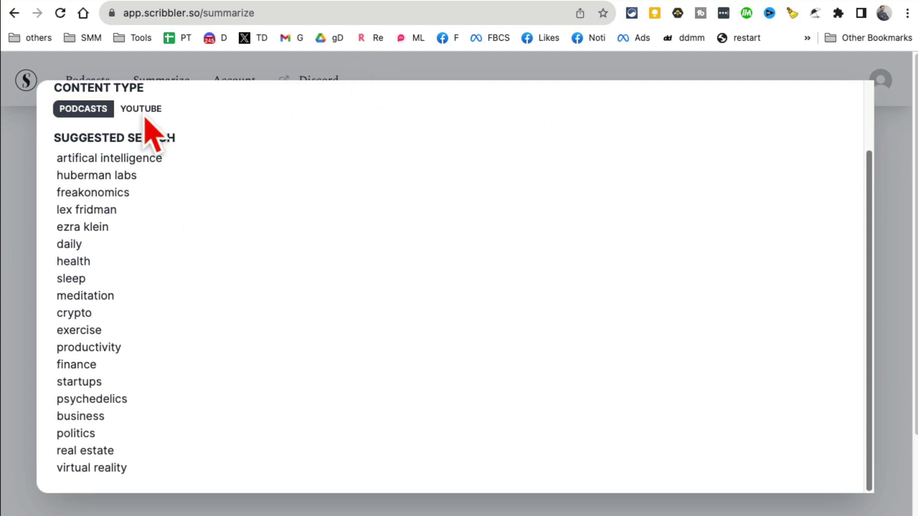
pyautogui.scroll(2, 430, 257)
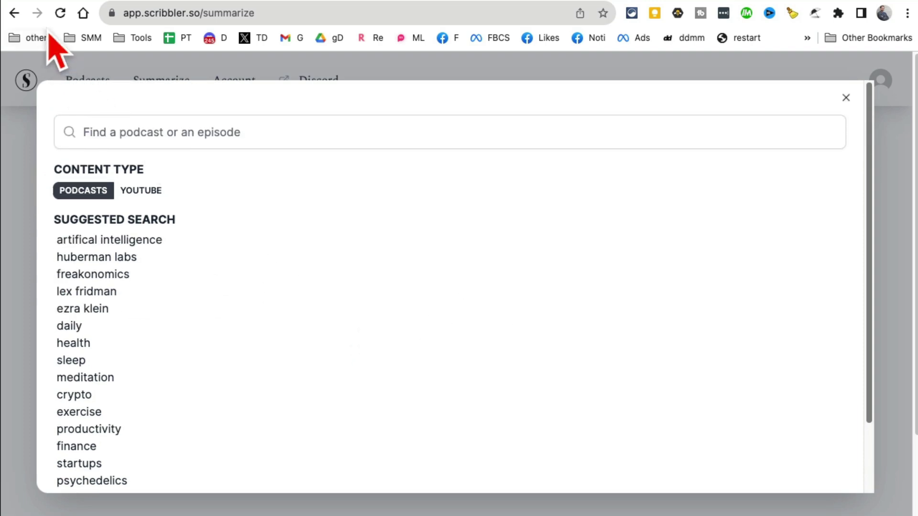
# - Close search, open the All-In E145 Chris Christie summary, then select the page address
pyautogui.click(845, 98)
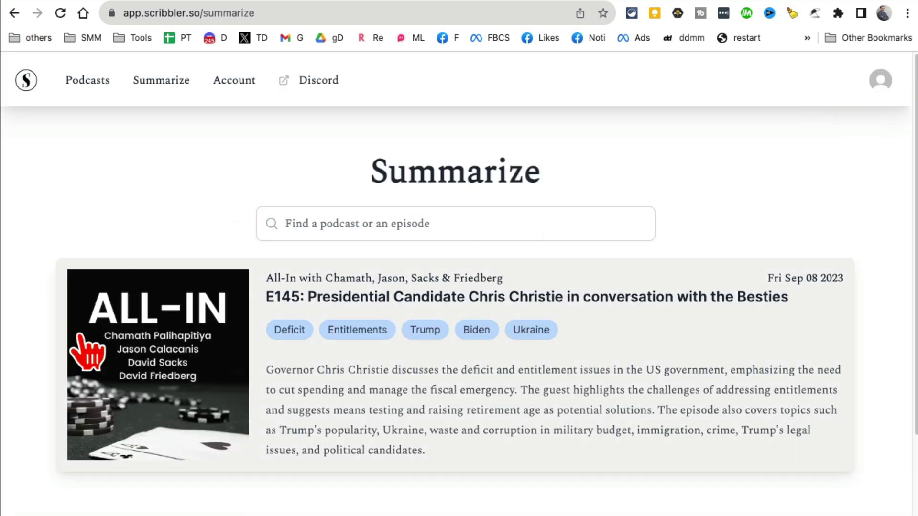
pyautogui.click(618, 405)
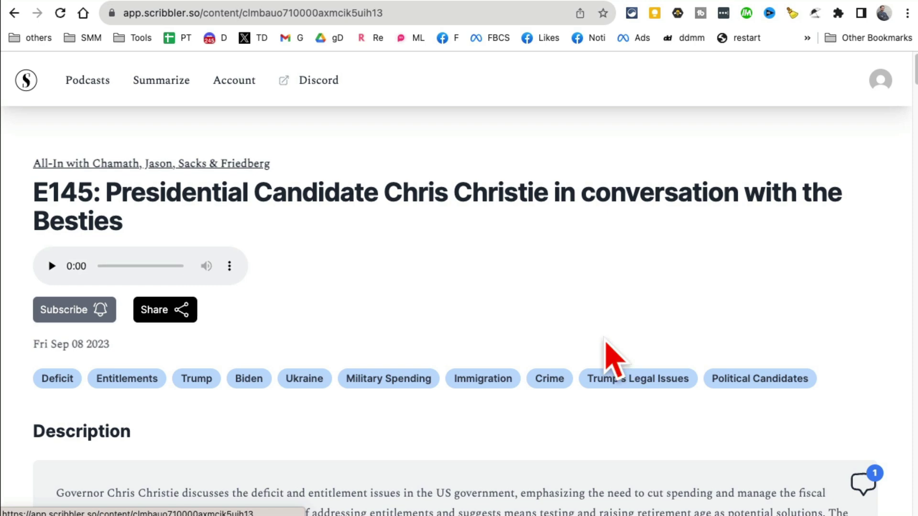
pyautogui.scroll(-3, 409, 301)
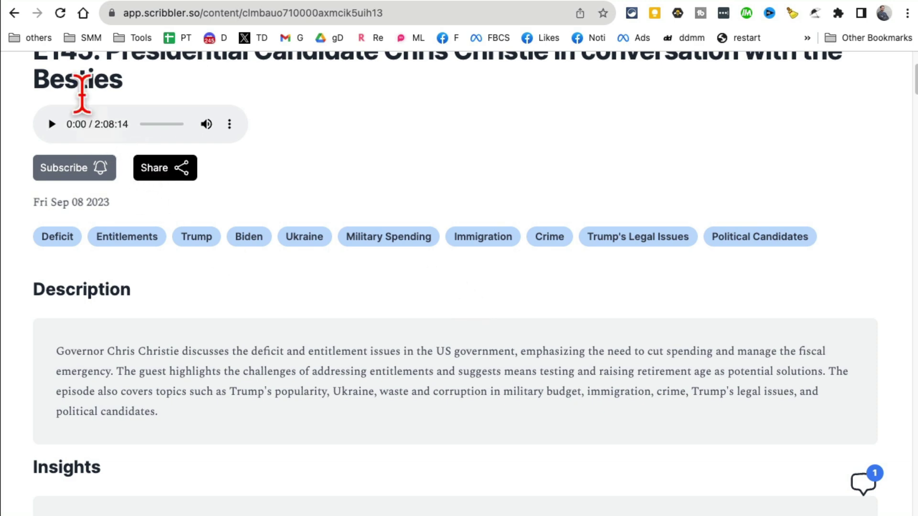
pyautogui.scroll(-5, 419, 294)
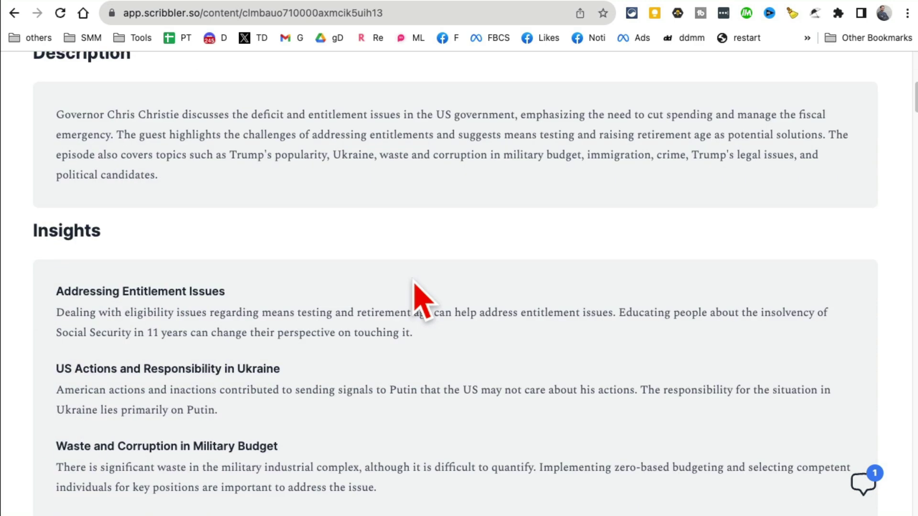
pyautogui.moveTo(57, 278)
pyautogui.mouseDown()
pyautogui.moveTo(396, 393)
pyautogui.moveTo(402, 413)
pyautogui.moveTo(393, 390)
pyautogui.mouseUp()
pyautogui.scroll(-10, 397, 395)
pyautogui.scroll(-4, 402, 413)
pyautogui.scroll(5, 396, 401)
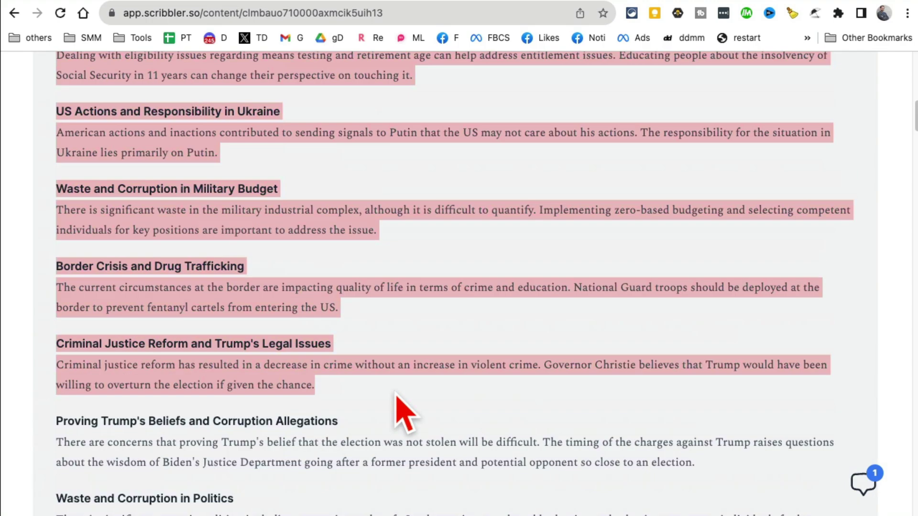
pyautogui.scroll(5, 396, 401)
pyautogui.scroll(3, 396, 401)
pyautogui.scroll(1, 394, 389)
pyautogui.scroll(2, 394, 389)
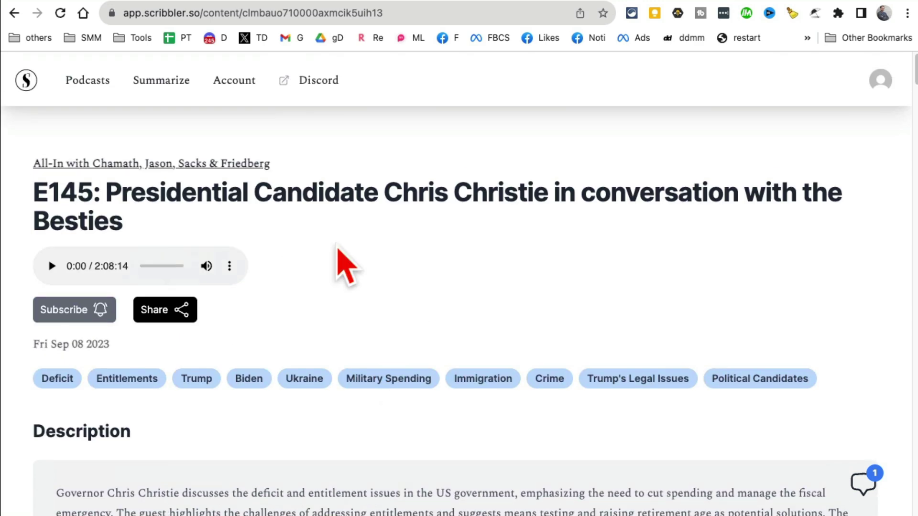
pyautogui.doubleClick(199, 13)
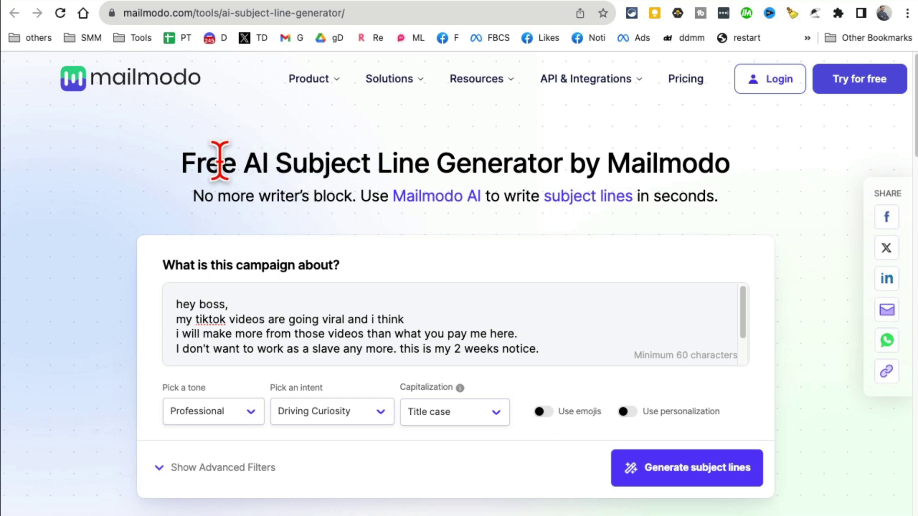
# - Highlight the generator heading and the resignation campaign message text
pyautogui.moveTo(392, 163); pyautogui.dragTo(564, 158)
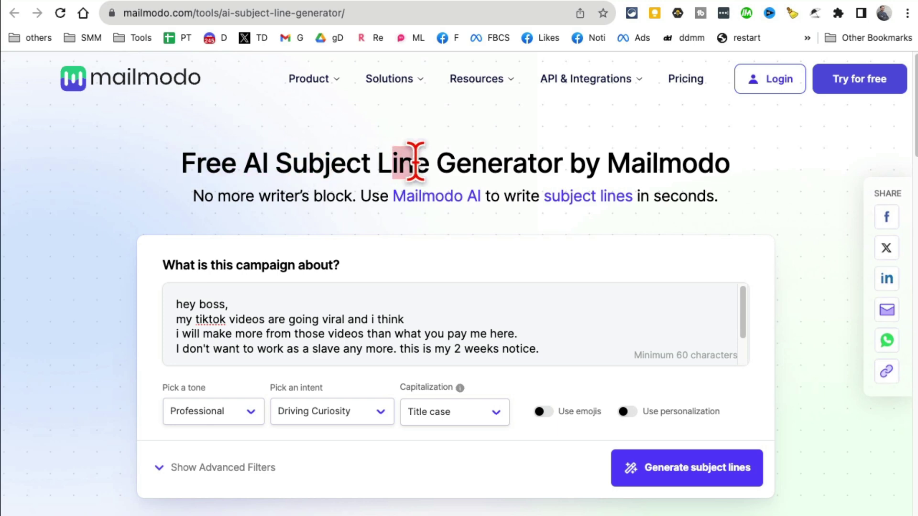
pyautogui.click(563, 158)
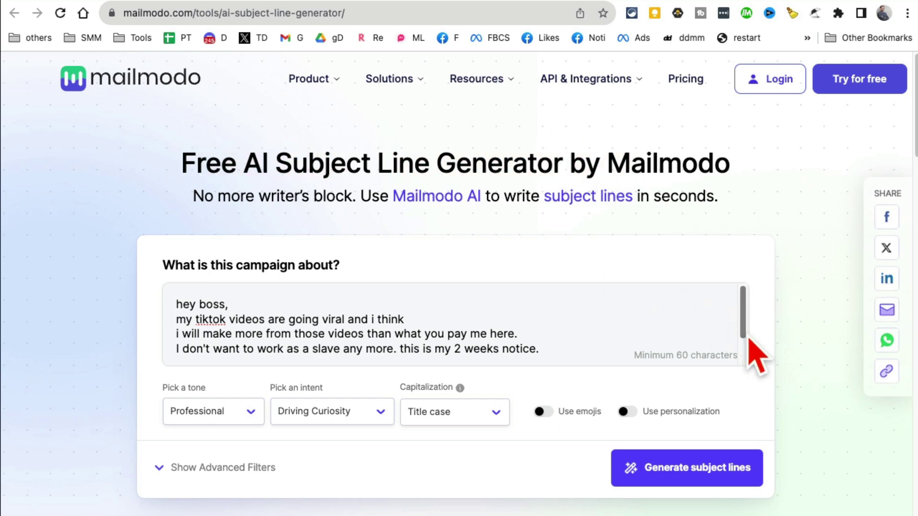
pyautogui.moveTo(745, 344); pyautogui.dragTo(746, 365)
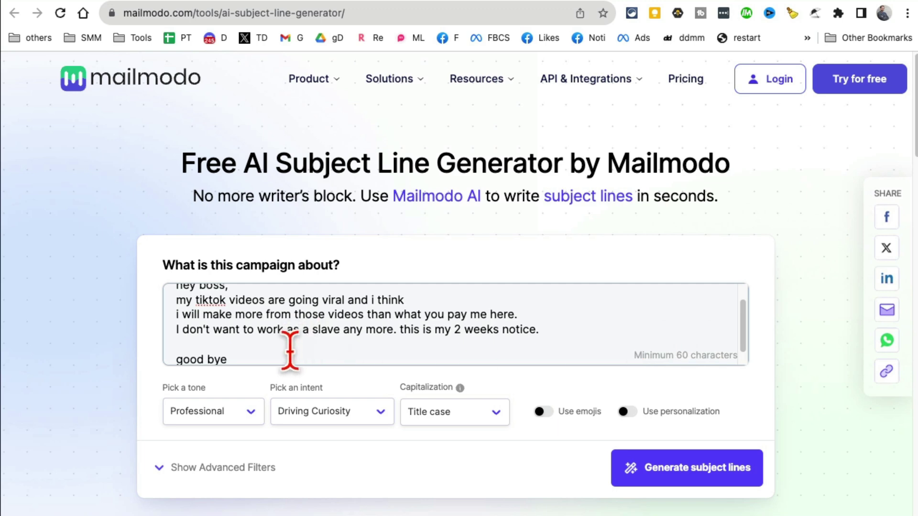
pyautogui.moveTo(259, 355); pyautogui.dragTo(175, 286)
pyautogui.click(262, 304)
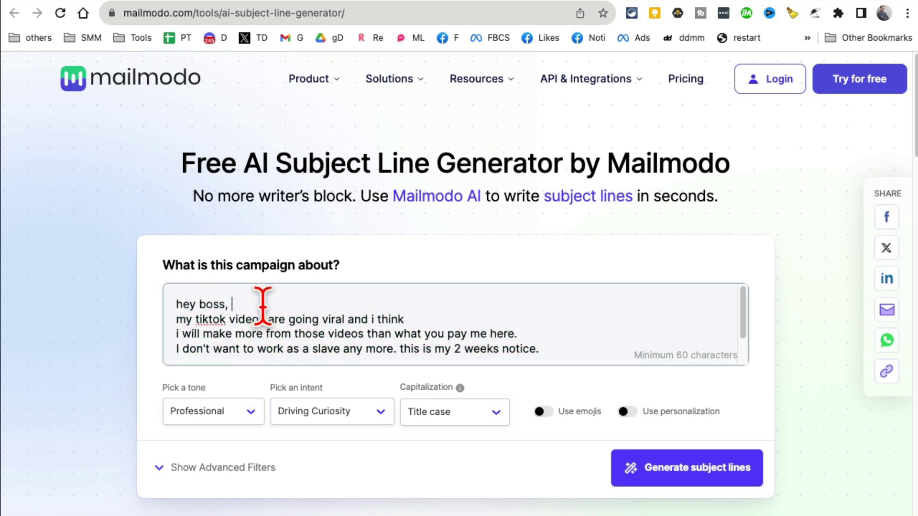
pyautogui.scroll(-3, 263, 305)
pyautogui.scroll(-1, 691, 313)
pyautogui.scroll(-2, 789, 349)
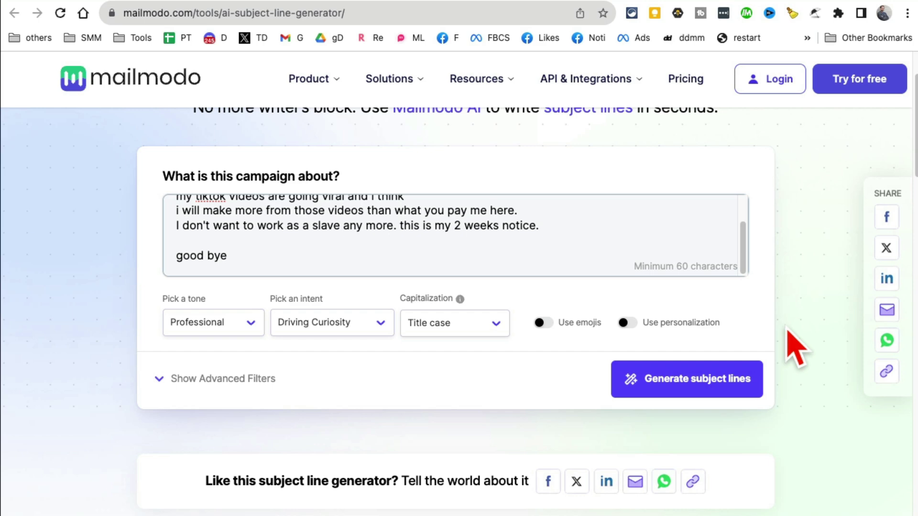
pyautogui.moveTo(290, 258); pyautogui.dragTo(271, 222)
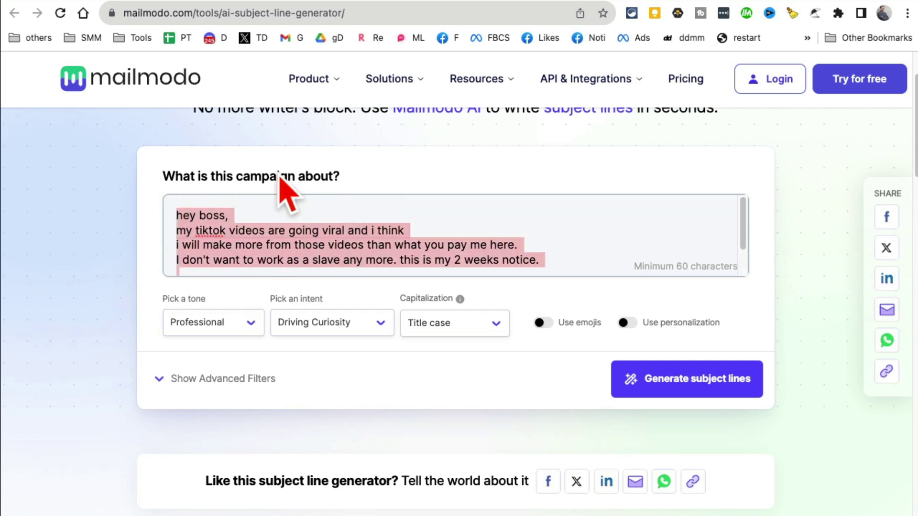
# - Choose Funny tone, keep Title case, enable emojis, and generate subject lines
pyautogui.click(227, 326)
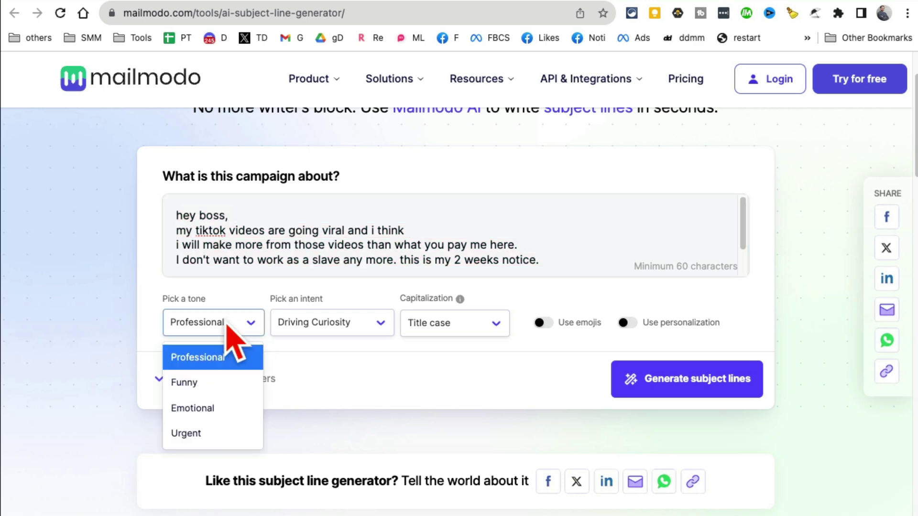
pyautogui.click(219, 382)
pyautogui.click(384, 326)
pyautogui.click(466, 359)
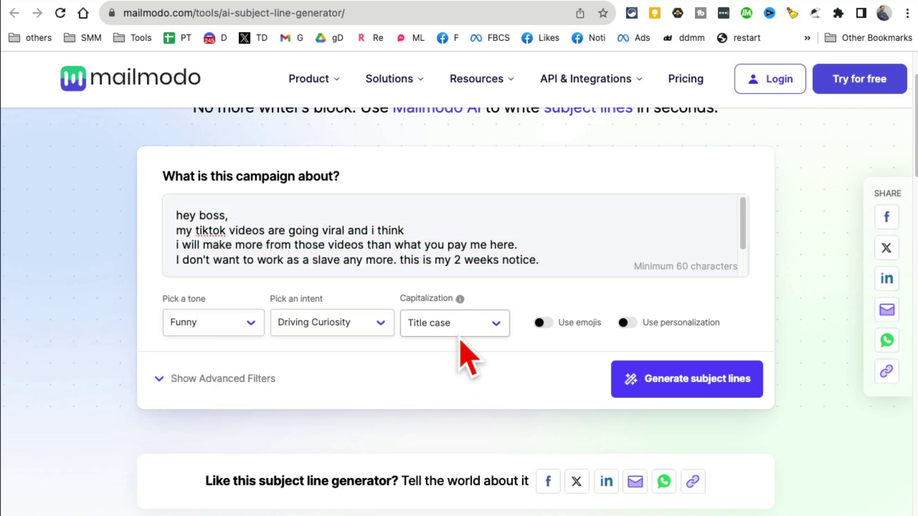
pyautogui.click(457, 331)
pyautogui.click(538, 369)
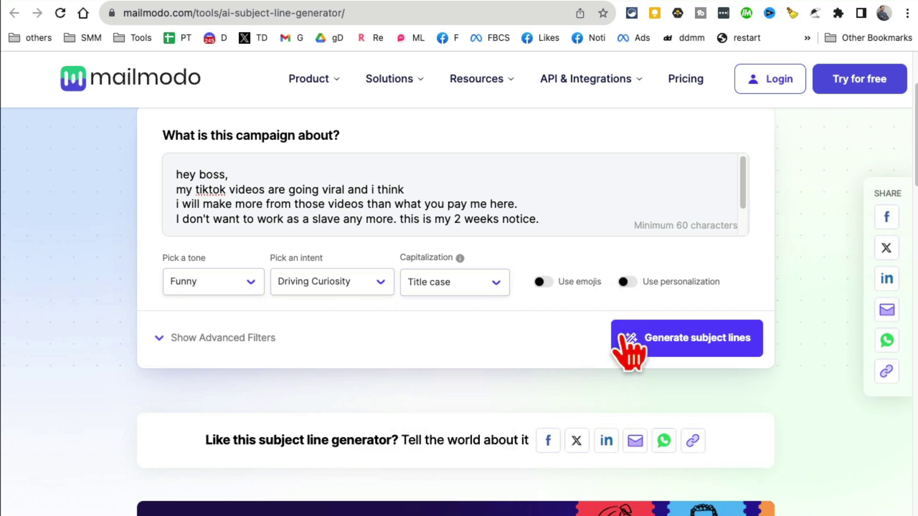
pyautogui.click(549, 283)
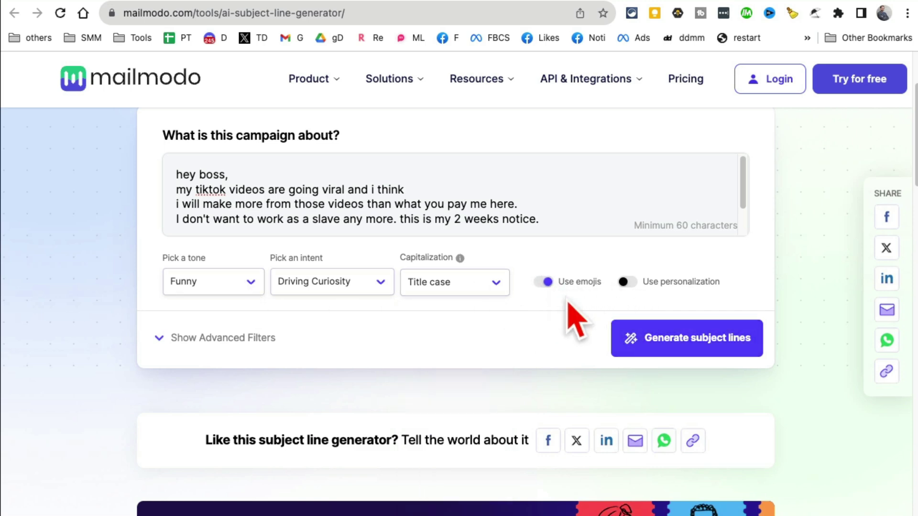
pyautogui.click(665, 338)
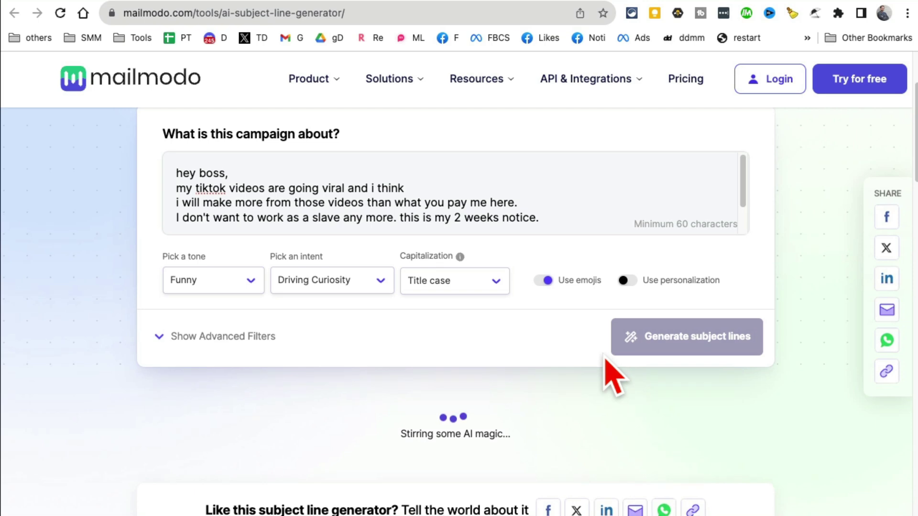
pyautogui.scroll(-2, 609, 375)
pyautogui.scroll(3, 603, 331)
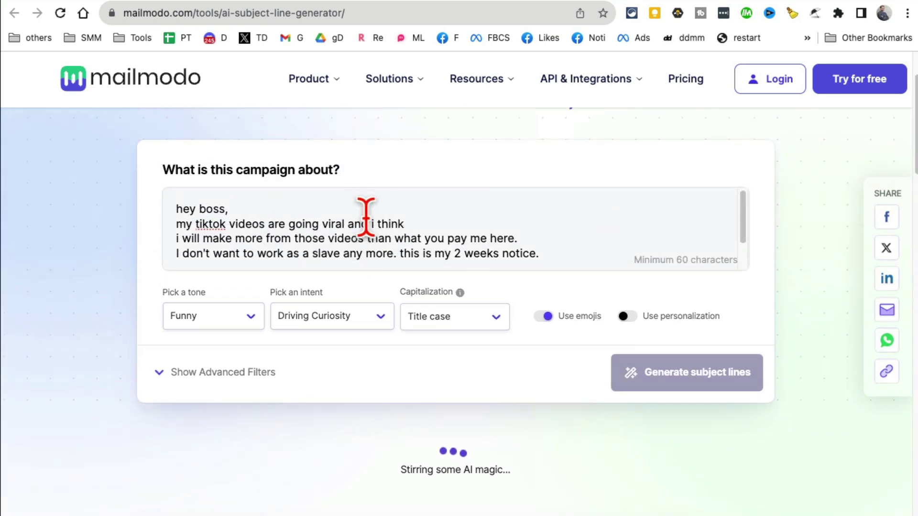
pyautogui.scroll(-1, 466, 241)
pyautogui.scroll(-2, 672, 424)
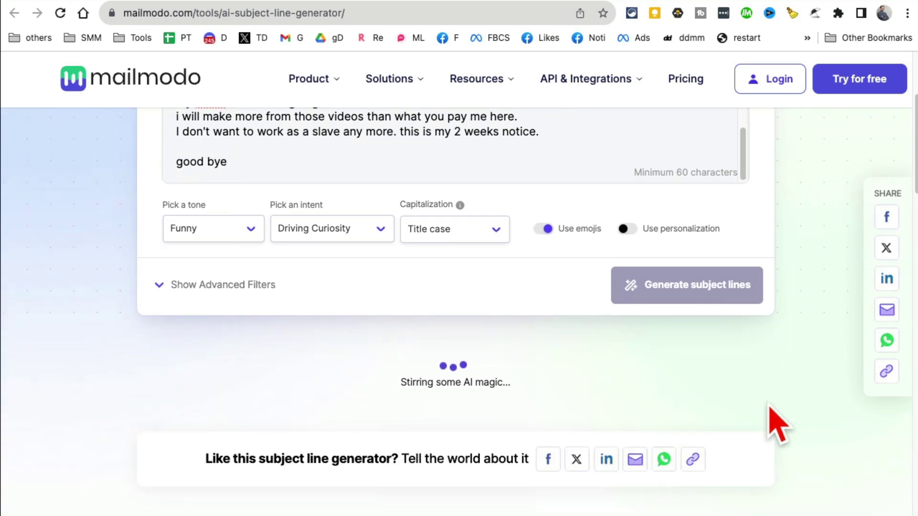
pyautogui.scroll(-1, 776, 423)
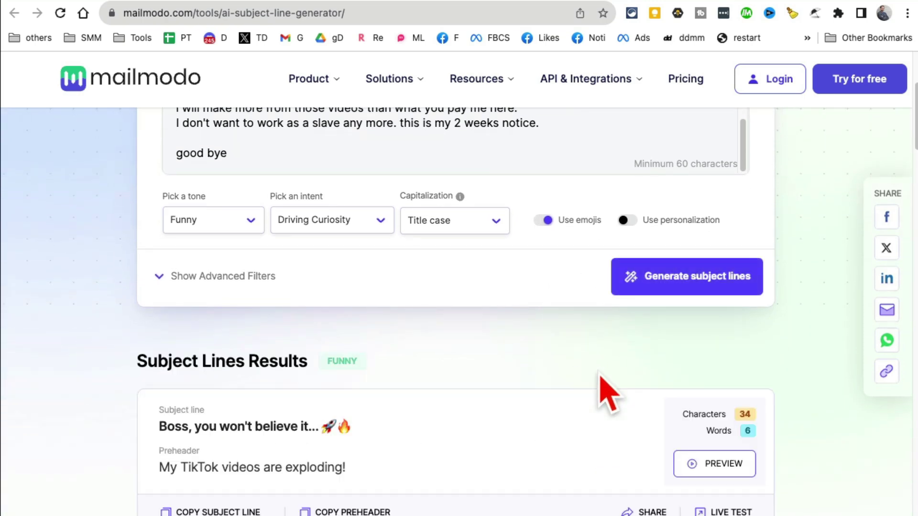
# - Highlight the first TikTok-themed subject line and the generator's name in the title
pyautogui.moveTo(160, 223); pyautogui.dragTo(369, 239)
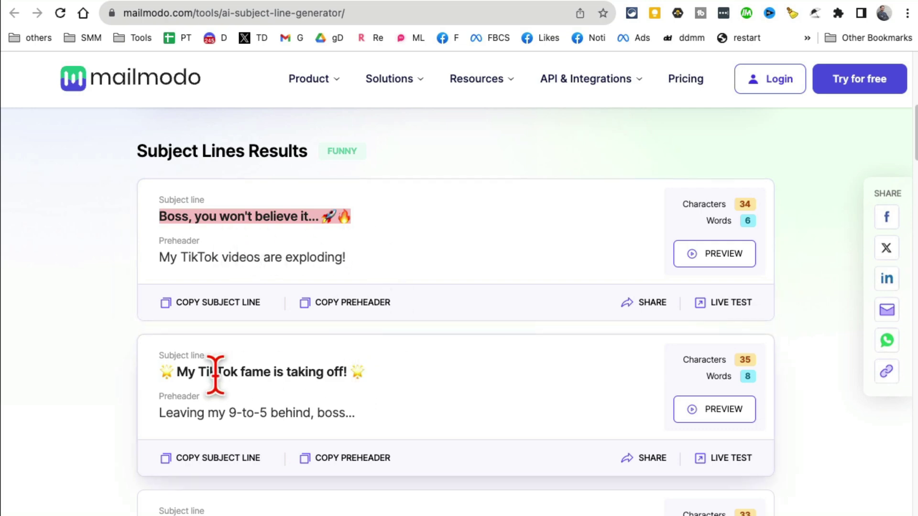
pyautogui.moveTo(164, 373); pyautogui.dragTo(370, 379)
pyautogui.scroll(-3, 430, 398)
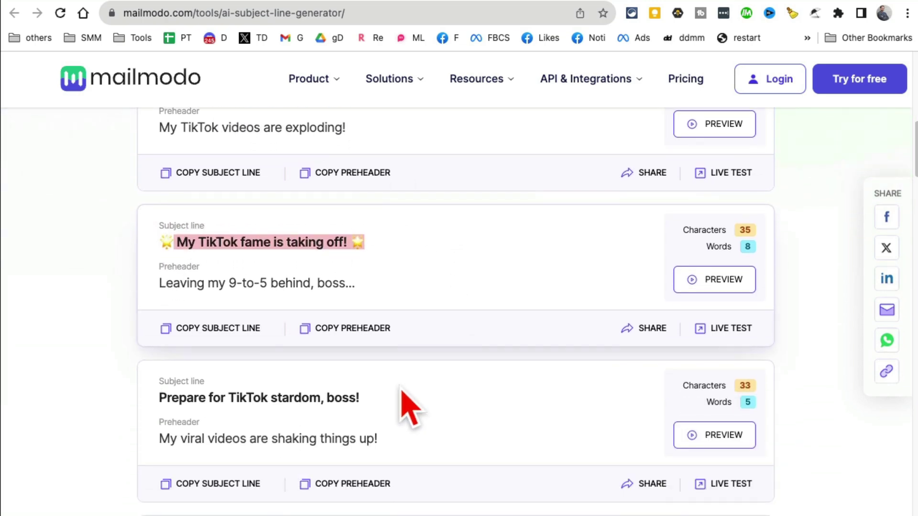
pyautogui.moveTo(162, 397); pyautogui.dragTo(423, 416)
pyautogui.scroll(-5, 430, 416)
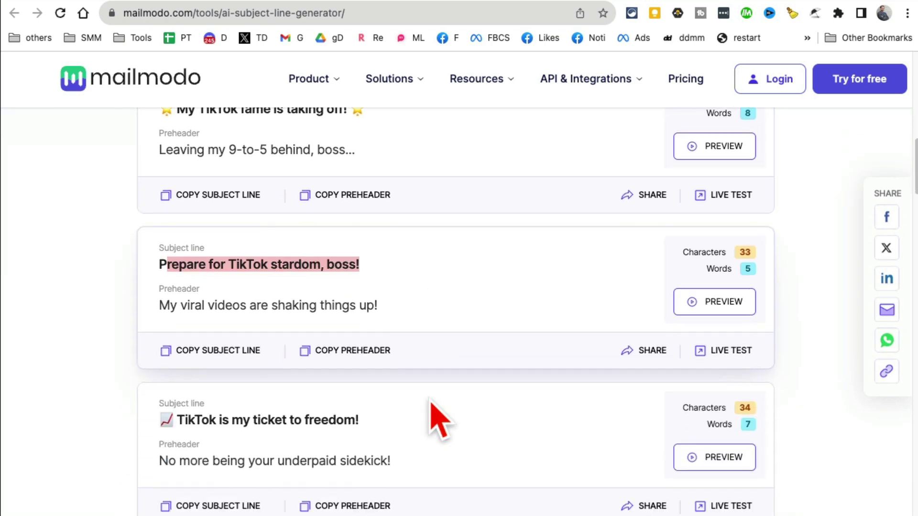
pyautogui.scroll(-1, 430, 416)
pyautogui.scroll(2, 430, 416)
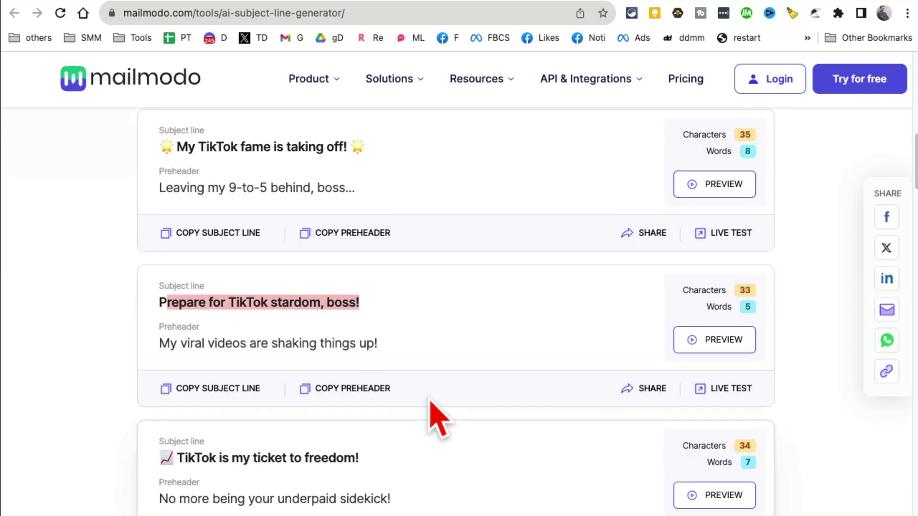
pyautogui.scroll(3, 431, 416)
pyautogui.scroll(3, 431, 416)
pyautogui.scroll(1, 430, 416)
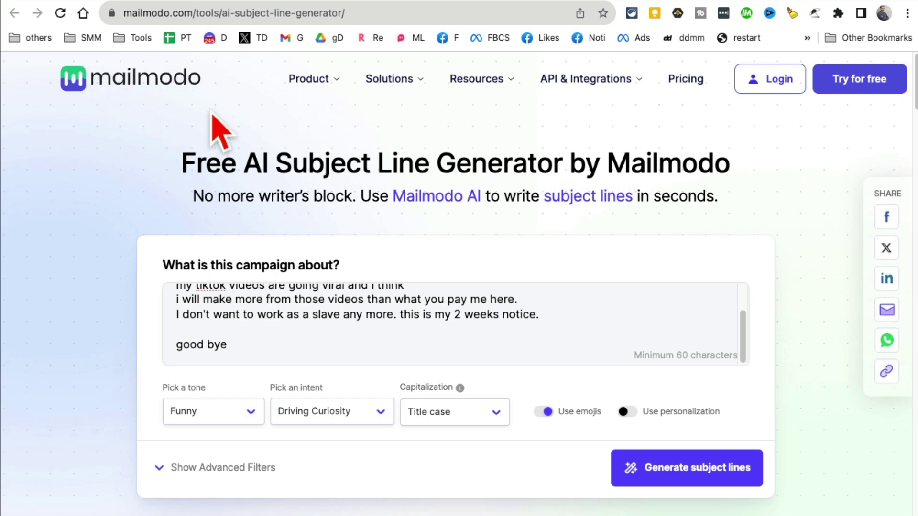
pyautogui.moveTo(244, 165); pyautogui.dragTo(500, 165)
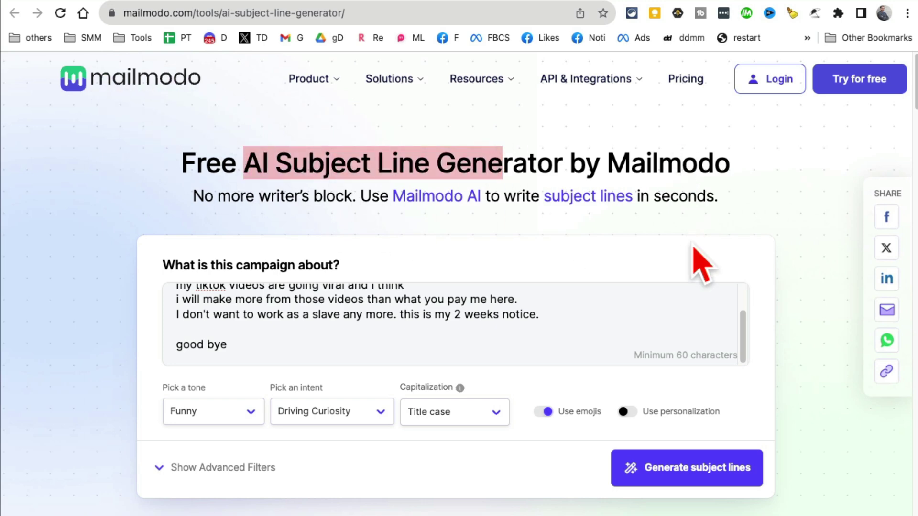
pyautogui.scroll(-3, 560, 319)
pyautogui.scroll(-2, 560, 318)
pyautogui.scroll(-1, 560, 319)
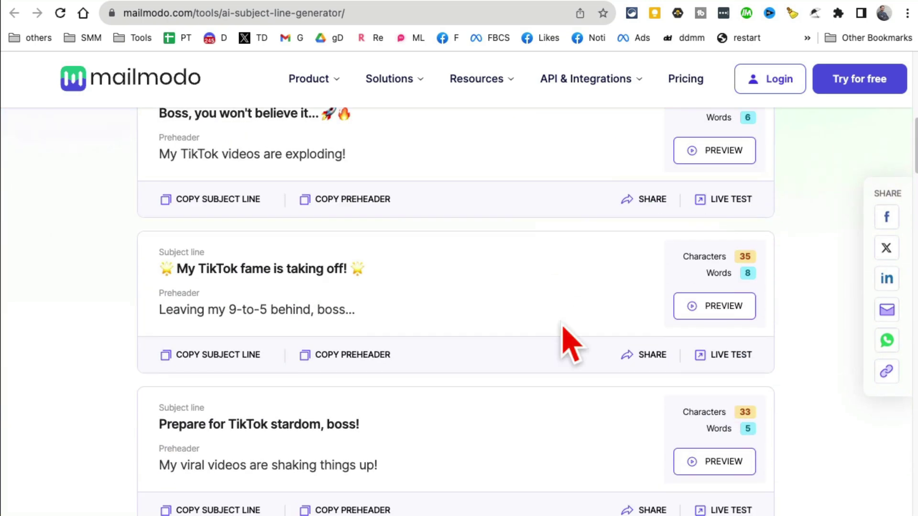
pyautogui.click(416, 7)
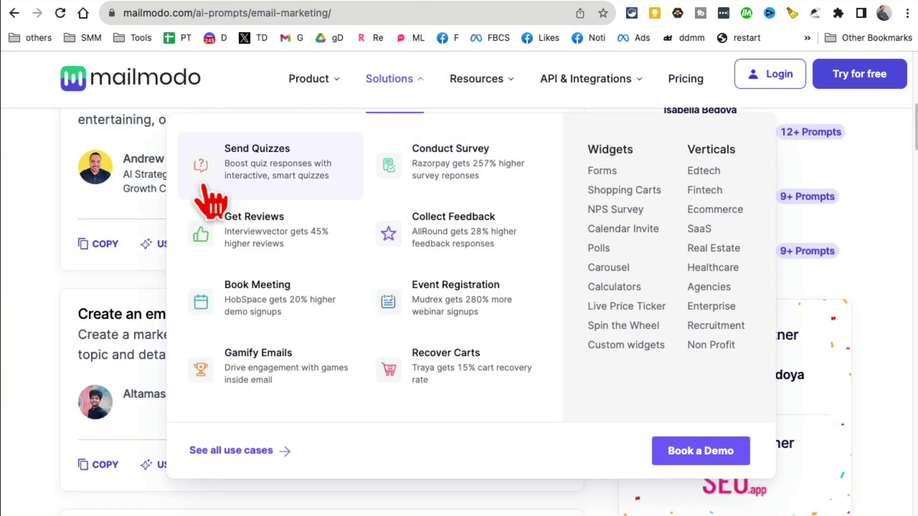
pyautogui.scroll(5, 117, 195)
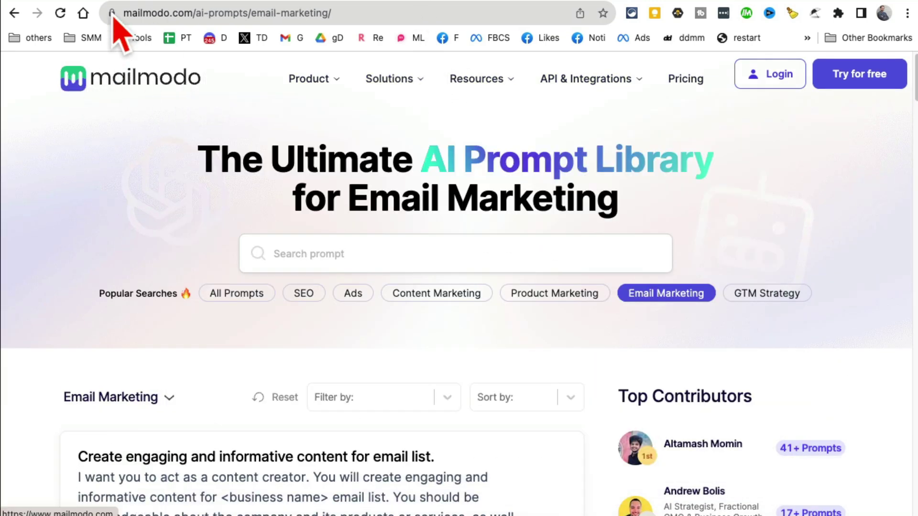
pyautogui.moveTo(424, 154); pyautogui.dragTo(727, 194)
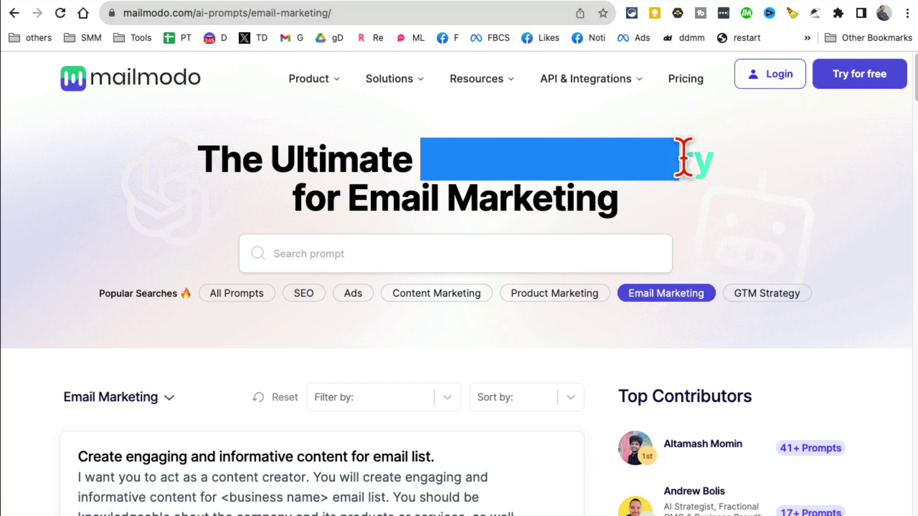
pyautogui.click(670, 215)
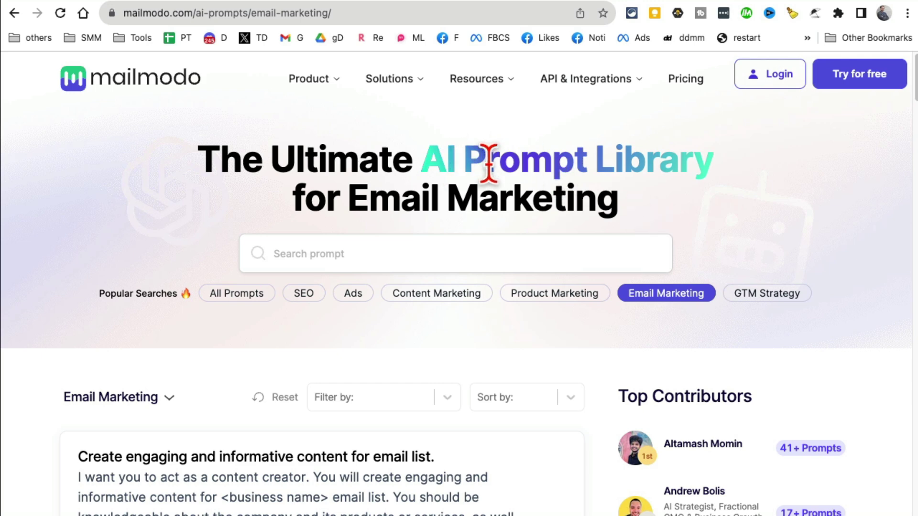
pyautogui.moveTo(586, 162); pyautogui.dragTo(416, 157)
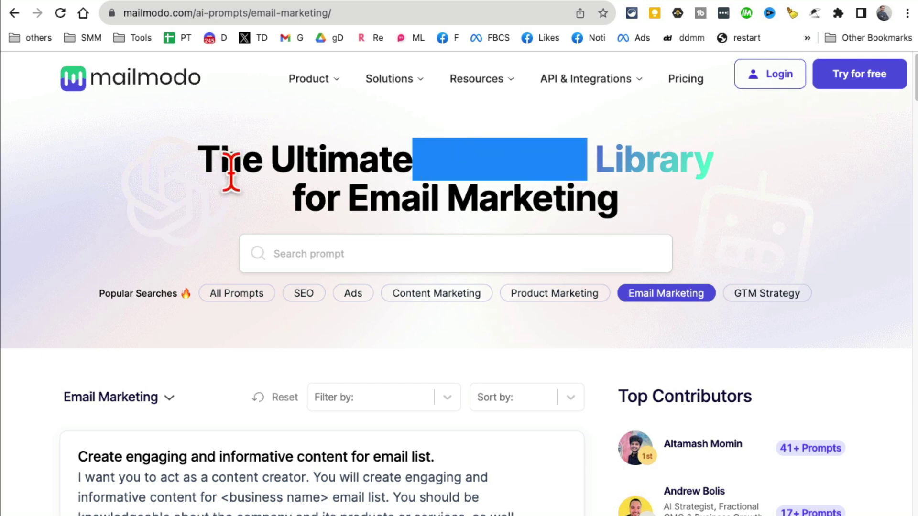
pyautogui.click(309, 198)
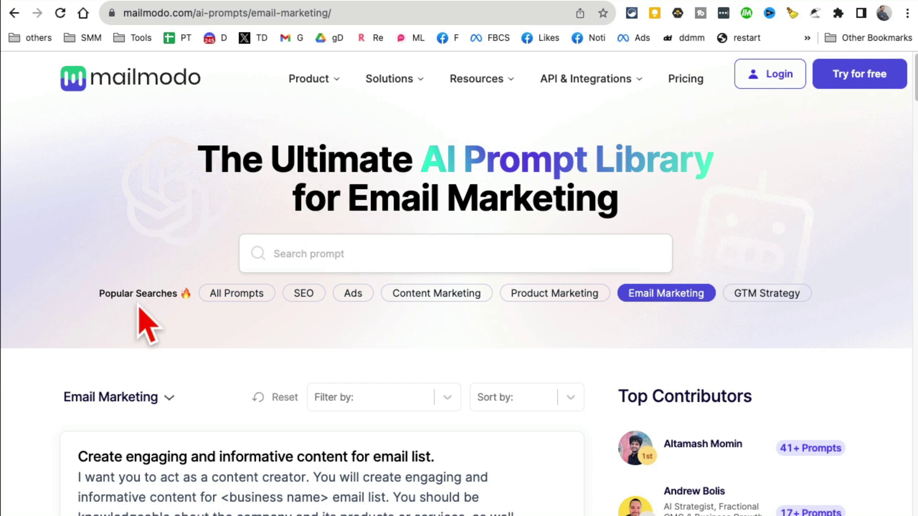
pyautogui.scroll(-2, 308, 297)
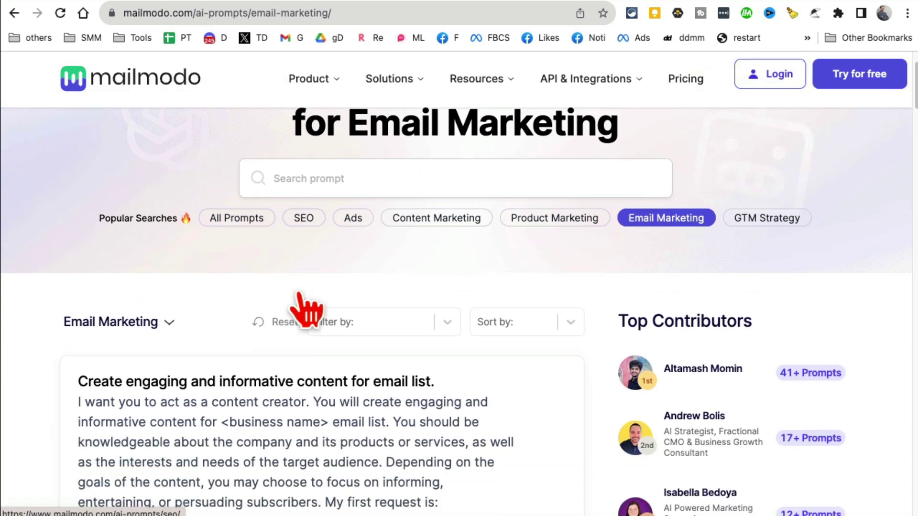
pyautogui.scroll(2, 307, 311)
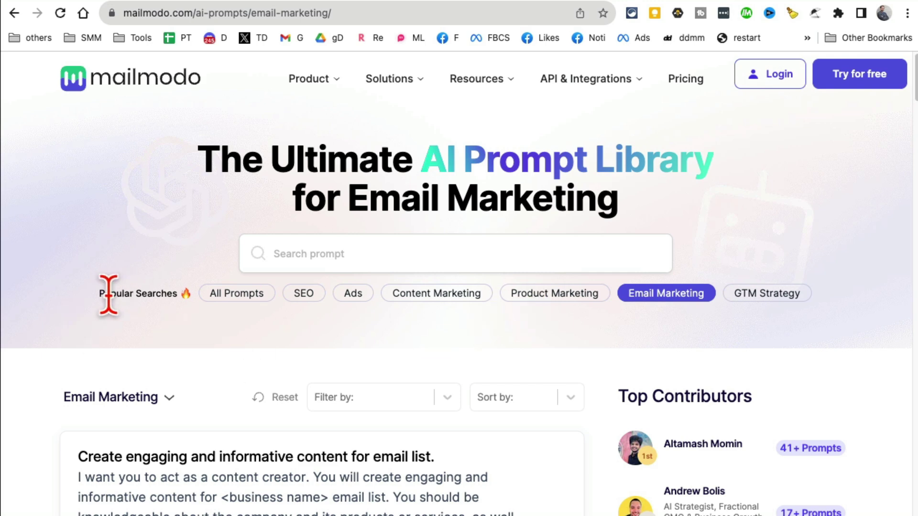
pyautogui.moveTo(108, 294); pyautogui.dragTo(235, 294)
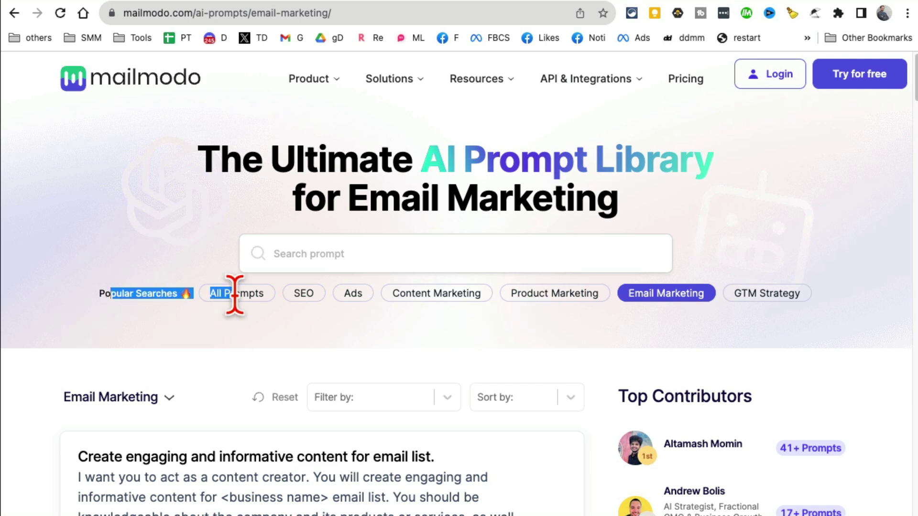
pyautogui.click(337, 253)
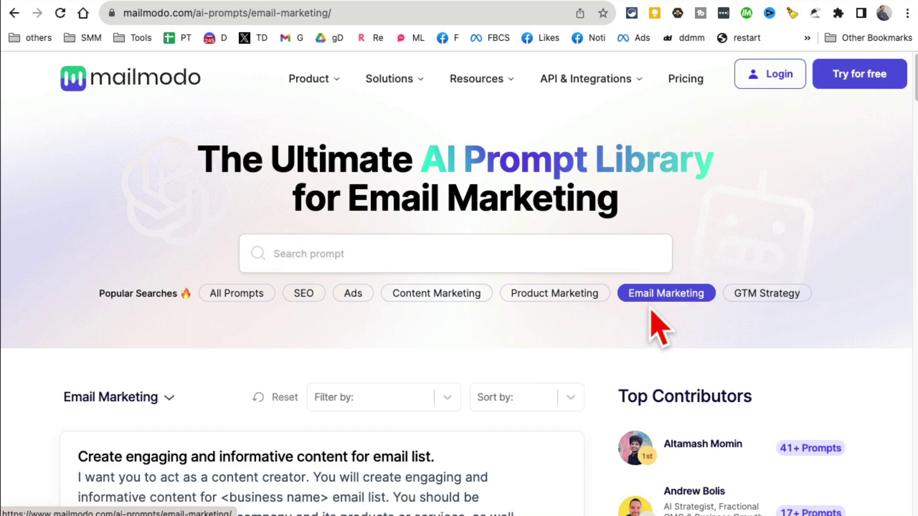
pyautogui.scroll(-4, 415, 348)
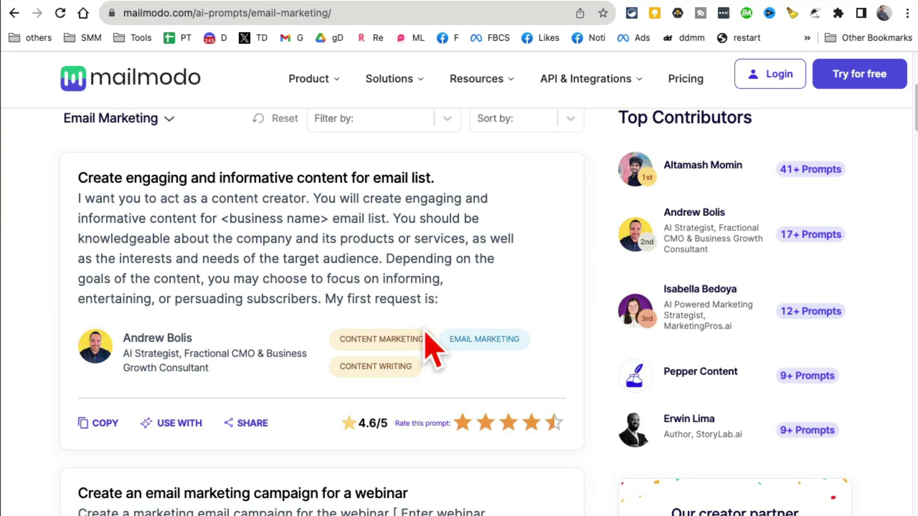
# - Highlight the first prompt, check its supported AI tools, and copy the email sequence prompt
pyautogui.moveTo(466, 313); pyautogui.dragTo(78, 201)
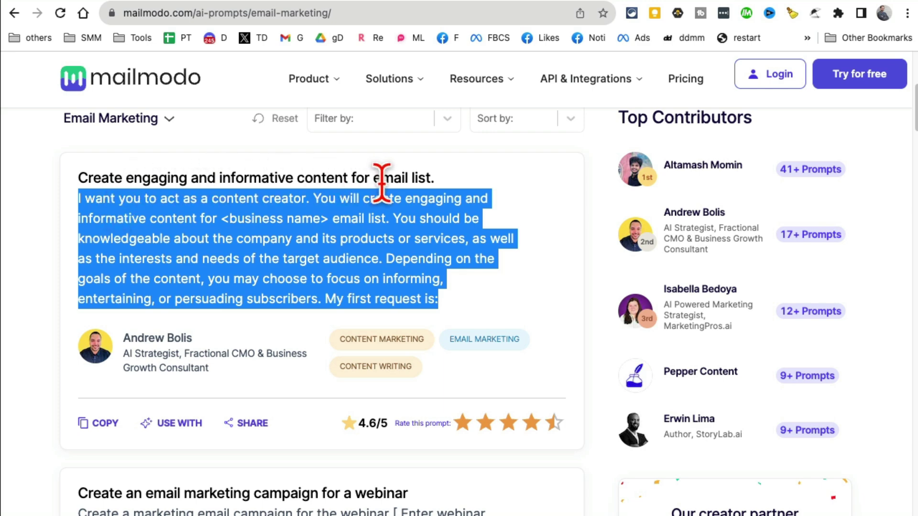
pyautogui.scroll(-2, 371, 326)
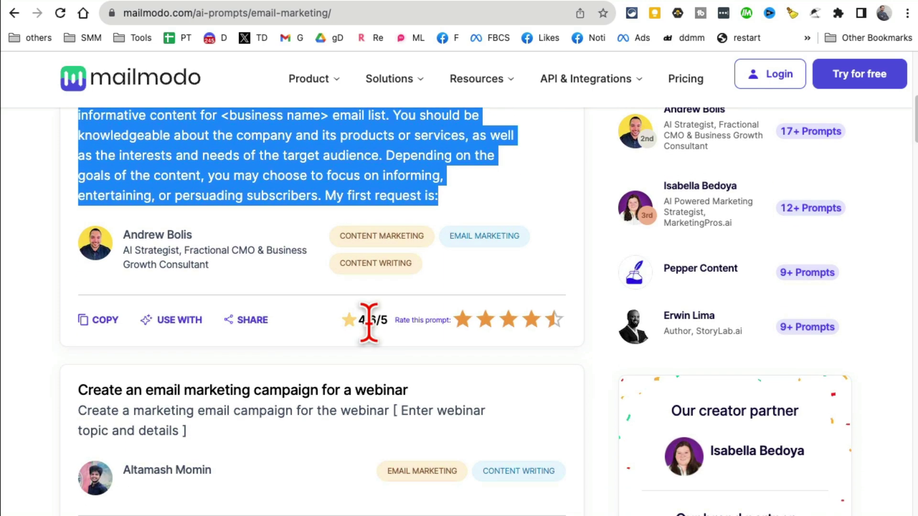
pyautogui.moveTo(105, 387); pyautogui.dragTo(404, 384)
pyautogui.scroll(-3, 536, 408)
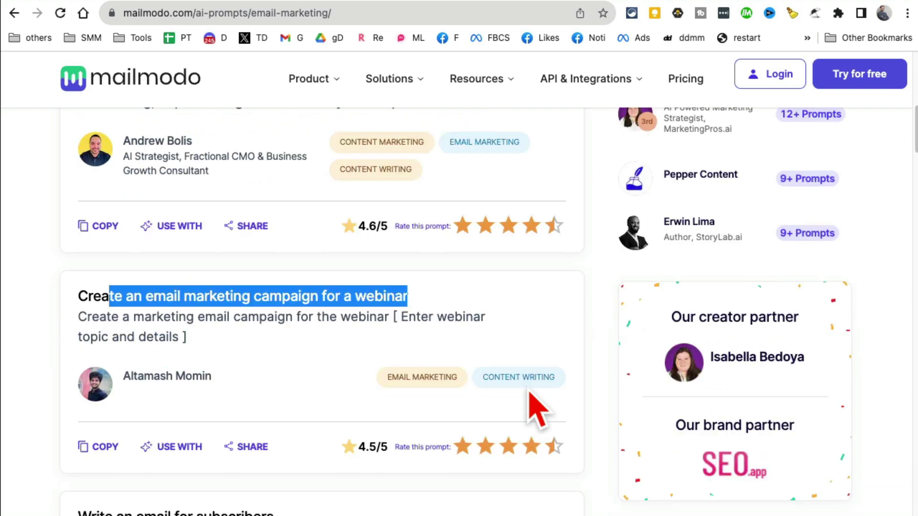
pyautogui.scroll(-3, 534, 409)
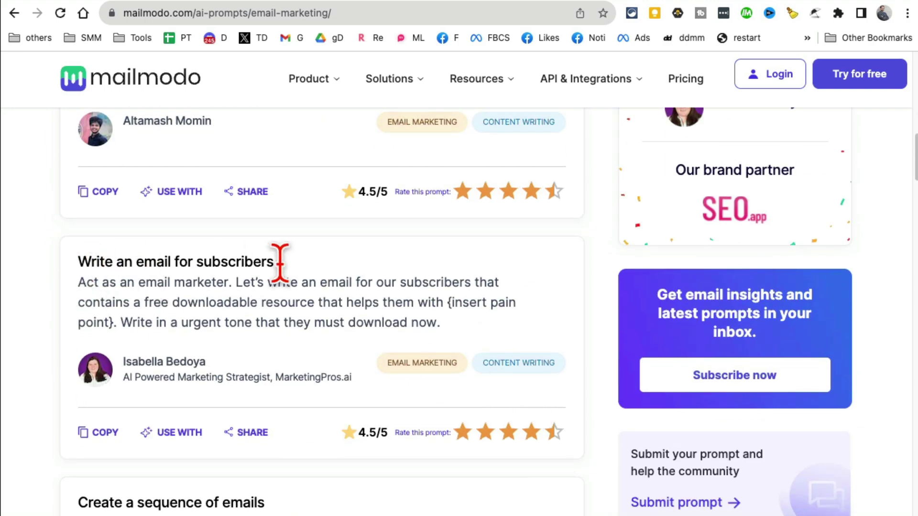
pyautogui.scroll(-1, 294, 384)
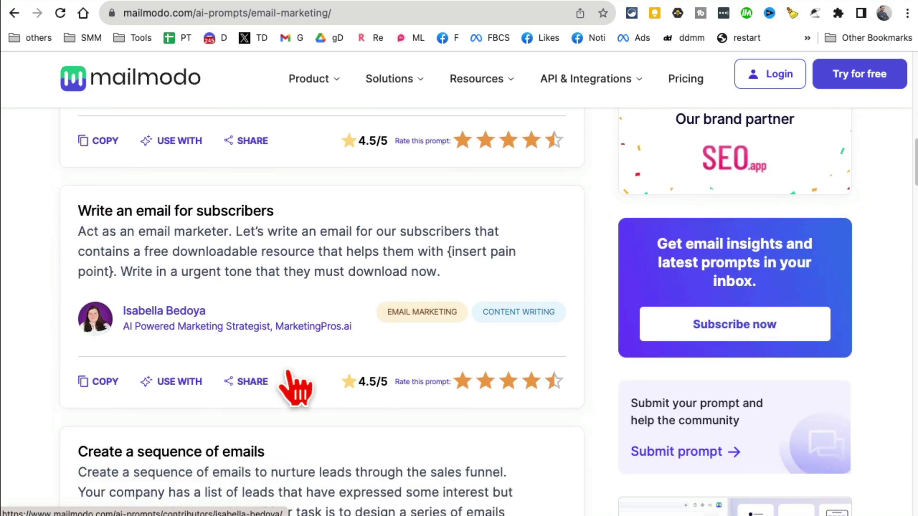
pyautogui.scroll(-2, 284, 373)
pyautogui.moveTo(85, 328); pyautogui.dragTo(263, 337)
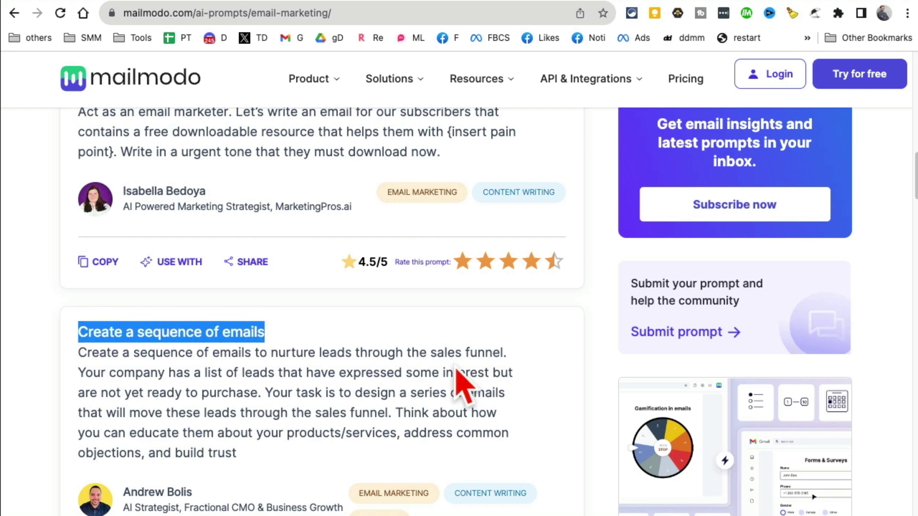
pyautogui.scroll(-1, 460, 368)
pyautogui.click(273, 416)
pyautogui.moveTo(272, 416); pyautogui.dragTo(92, 302)
pyautogui.scroll(-3, 380, 365)
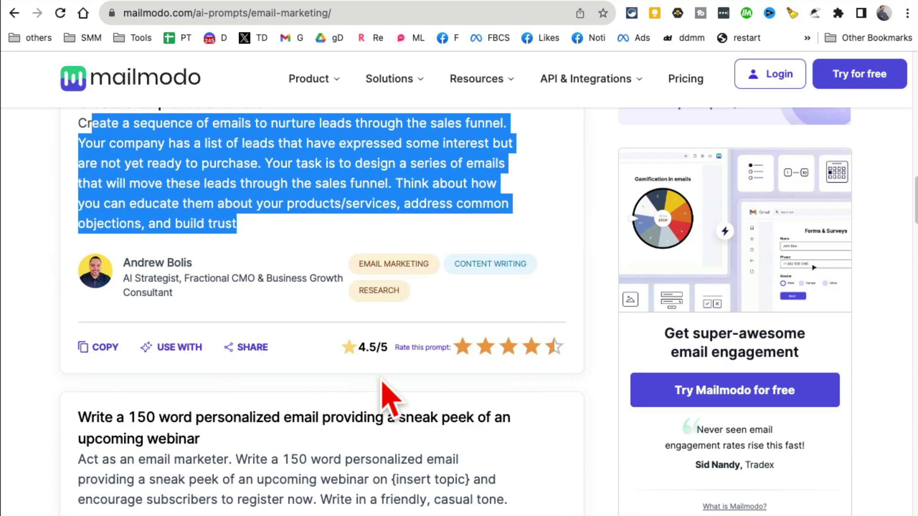
pyautogui.click(172, 316)
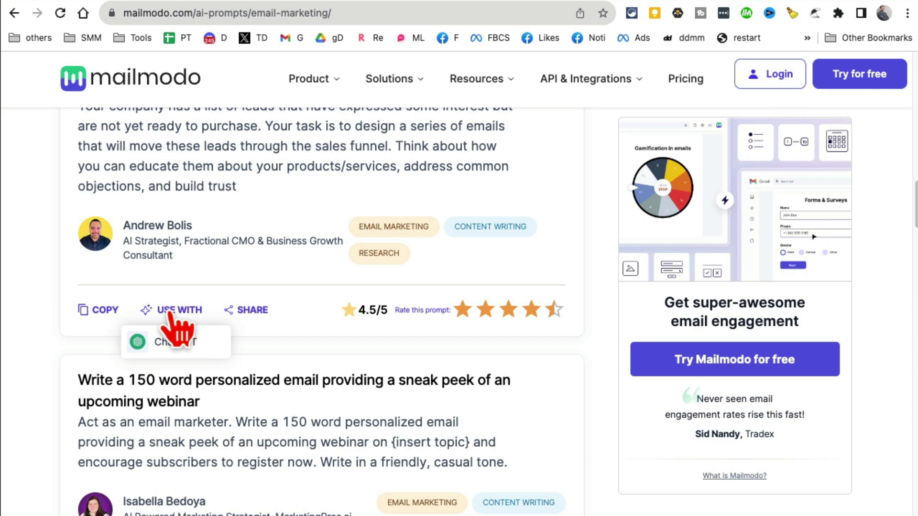
pyautogui.click(97, 312)
pyautogui.scroll(-2, 286, 375)
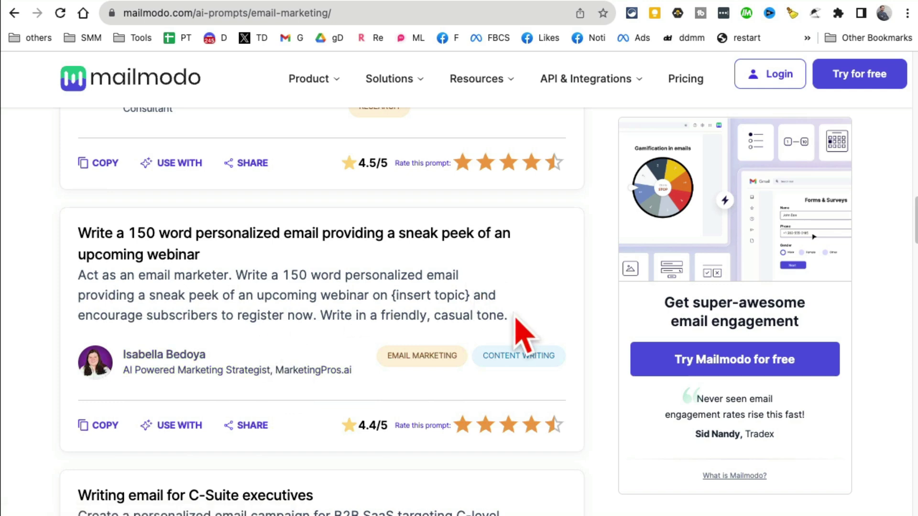
# - Highlight the webinar sneak-peek prompt's text and title, then clear the highlight
pyautogui.moveTo(109, 276); pyautogui.dragTo(45, 287)
pyautogui.click(228, 276)
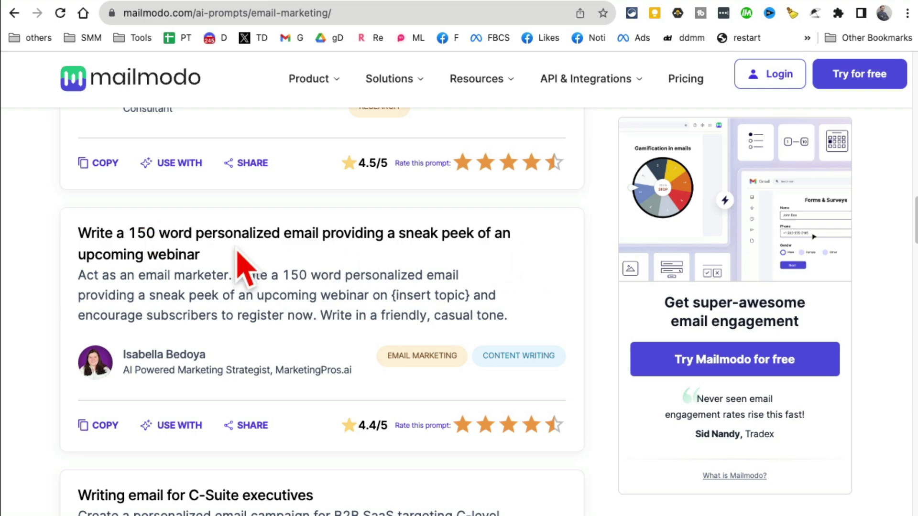
pyautogui.tripleClick(213, 250)
pyautogui.click(283, 288)
pyautogui.scroll(5, 338, 287)
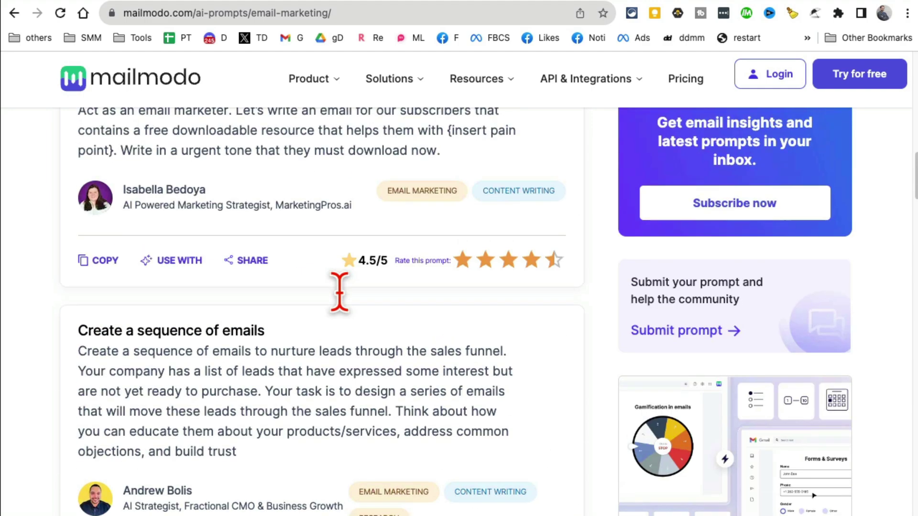
pyautogui.scroll(10, 340, 293)
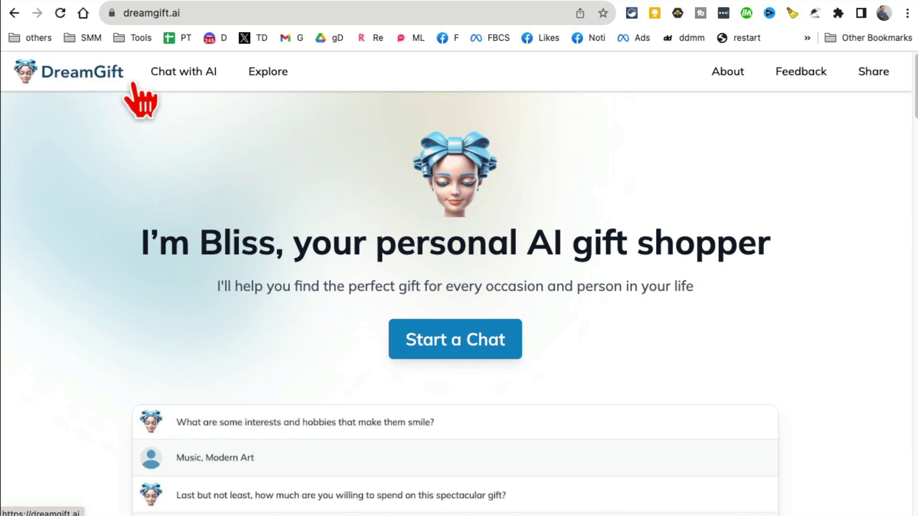
# - Highlight the AI gift shopper headline and start a chat
pyautogui.moveTo(487, 242); pyautogui.dragTo(759, 257)
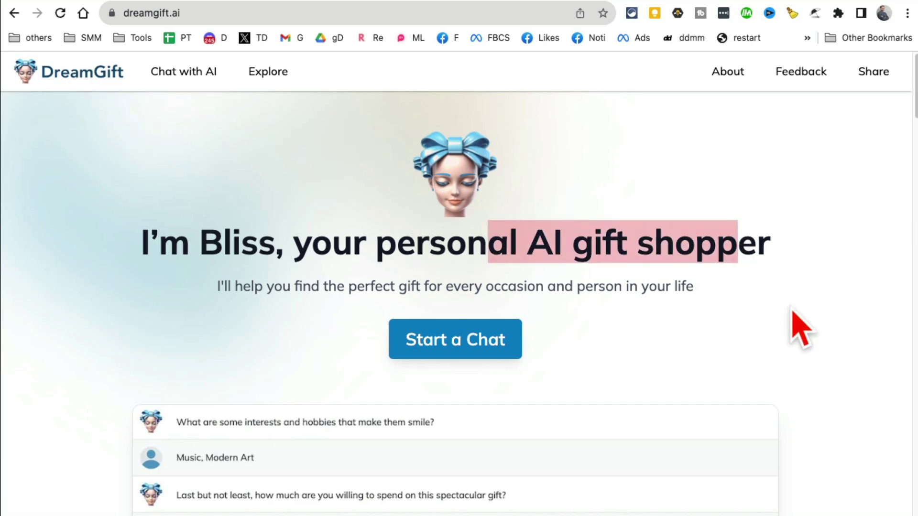
pyautogui.scroll(-1, 717, 308)
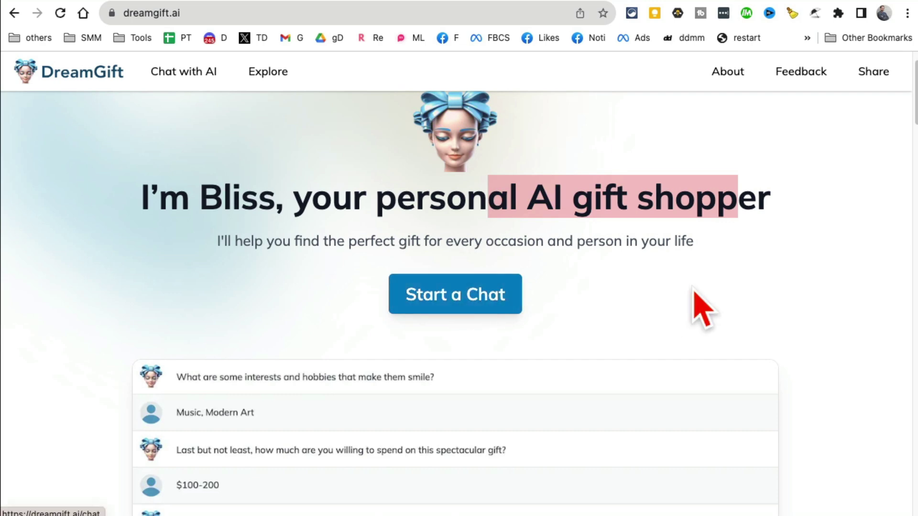
pyautogui.click(488, 298)
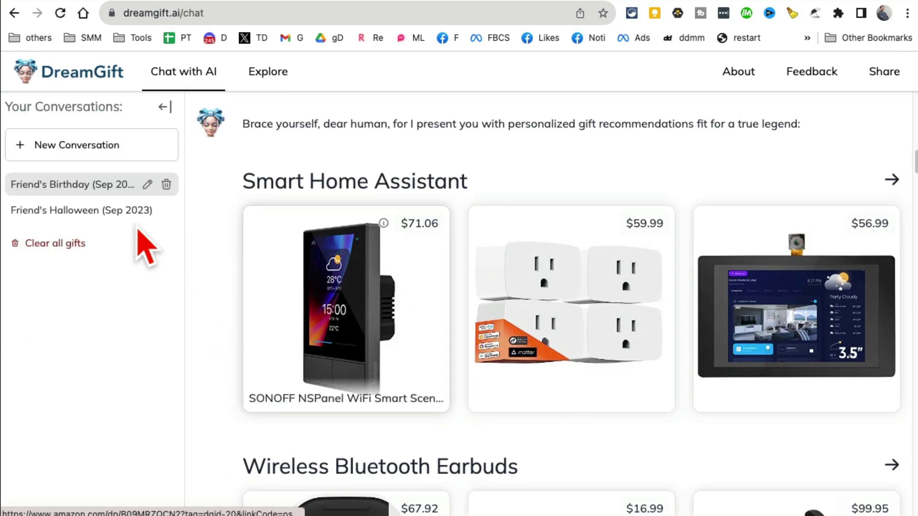
# - Start a new conversation for a Birthday gift for a male Friend aged 26-40
pyautogui.click(82, 147)
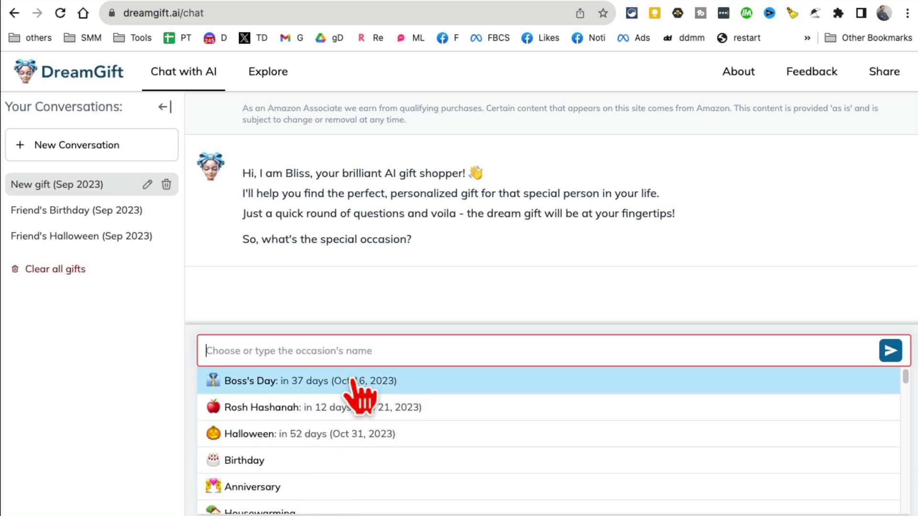
pyautogui.scroll(-1, 370, 414)
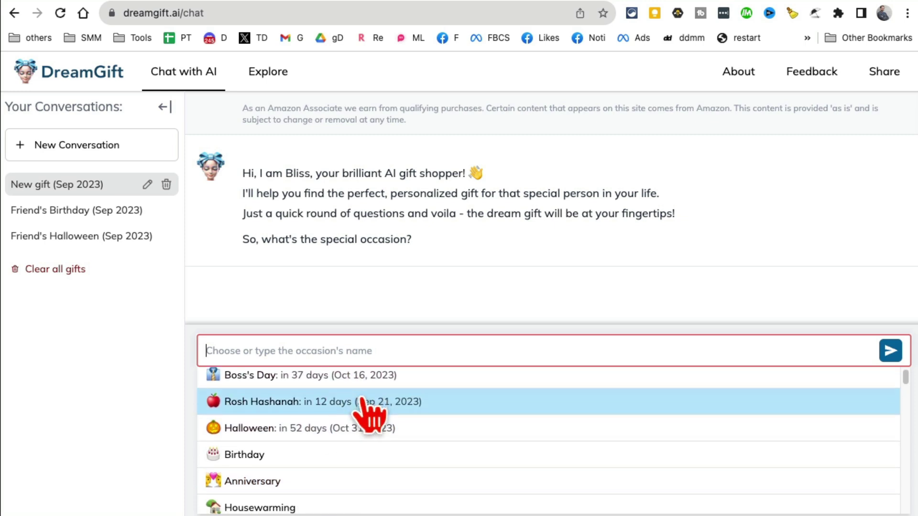
pyautogui.scroll(-1, 370, 413)
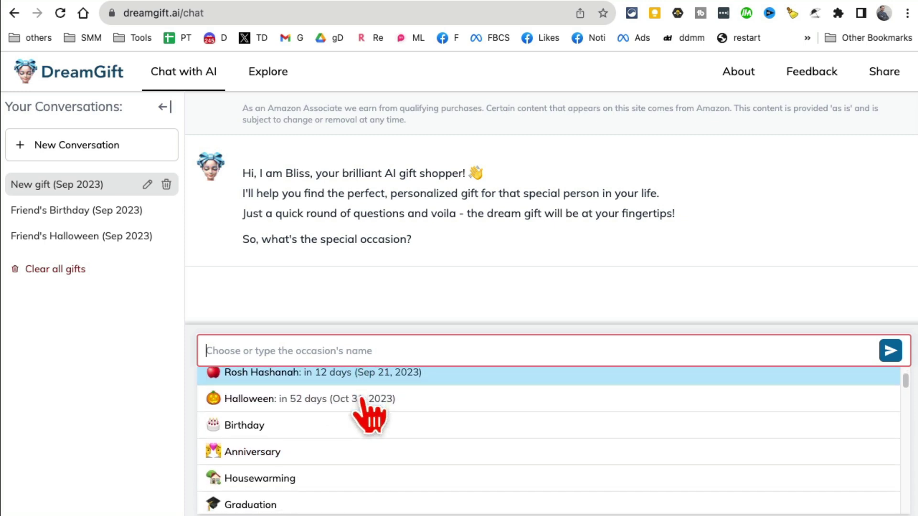
pyautogui.click(281, 430)
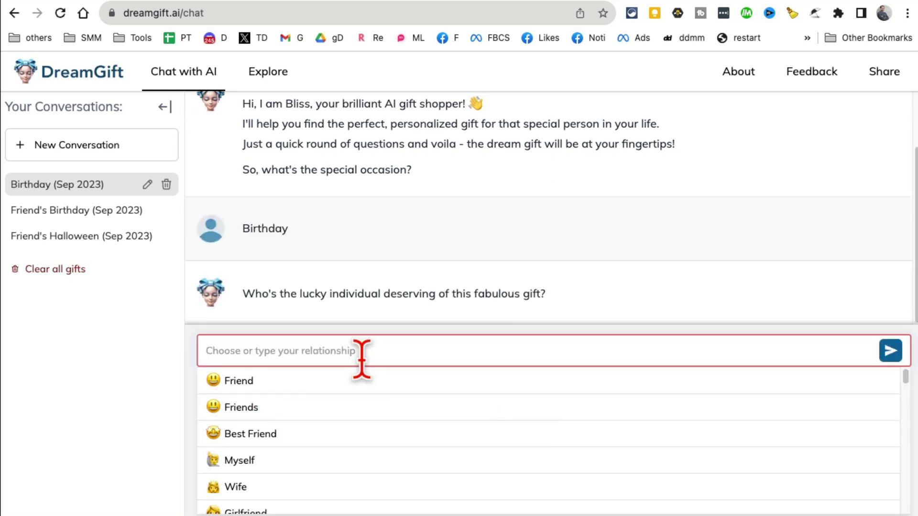
pyautogui.click(281, 387)
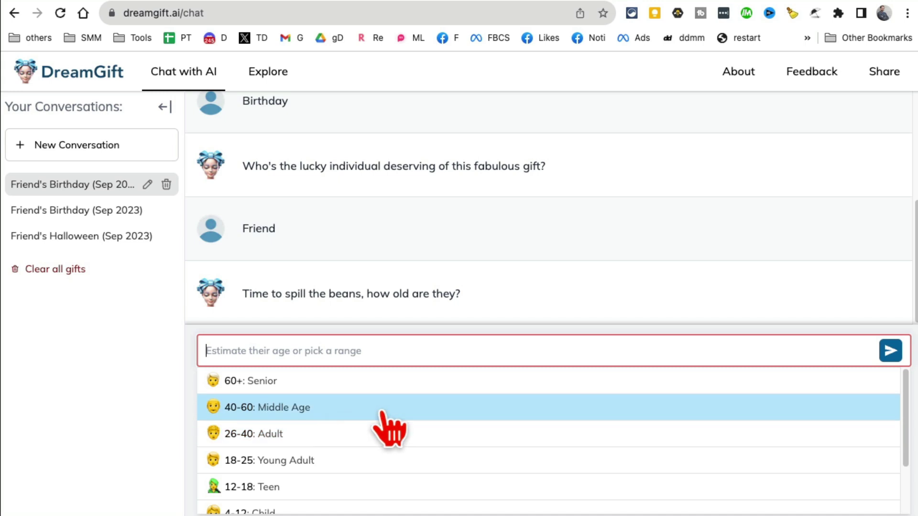
pyautogui.scroll(-1, 316, 438)
pyautogui.click(301, 429)
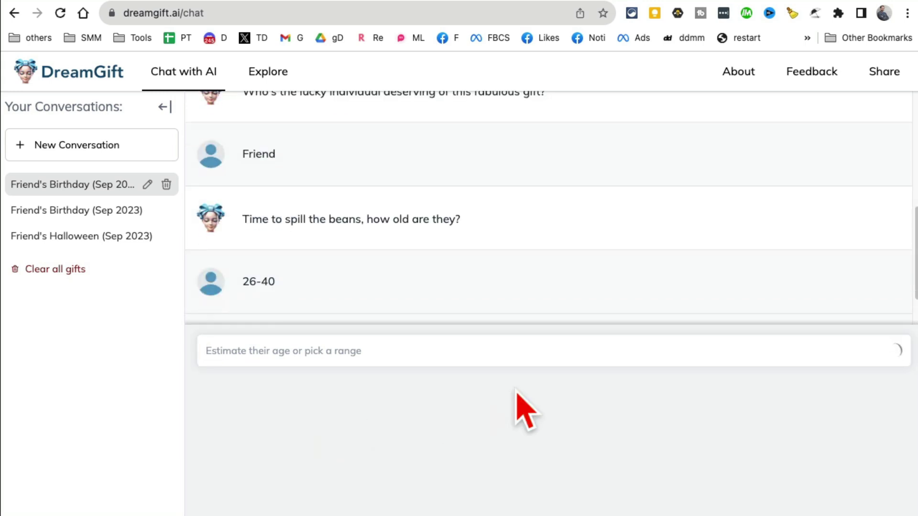
pyautogui.click(270, 390)
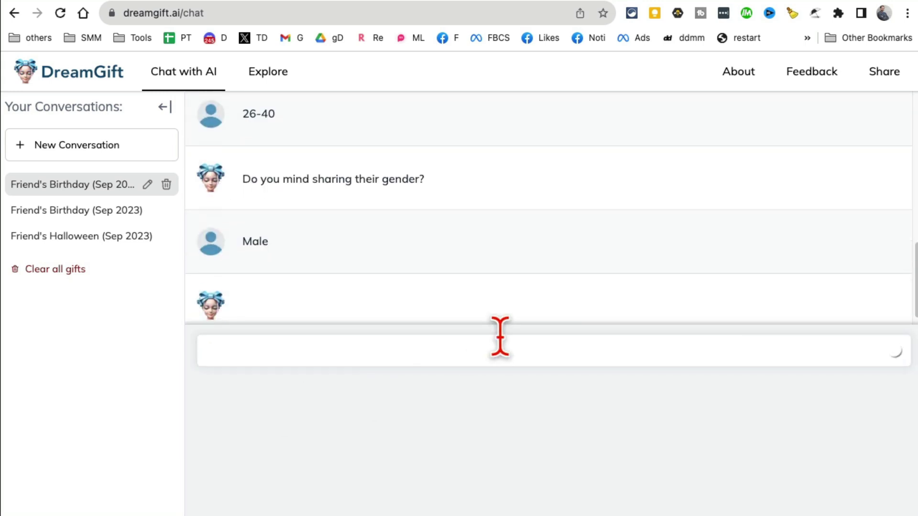
# - Send Tech and Gadgets, Movies and TV, and Food interests, then pick a $50-100 budget
pyautogui.click(293, 392)
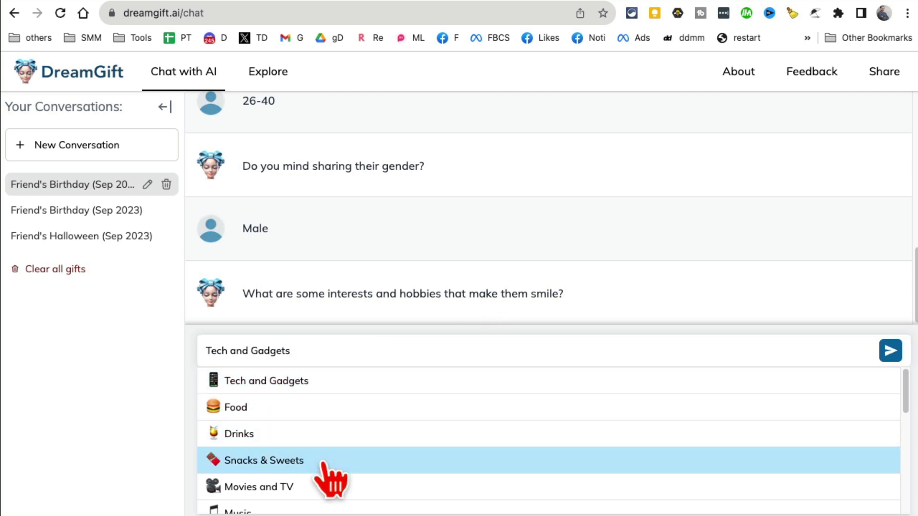
pyautogui.click(316, 487)
pyautogui.click(302, 410)
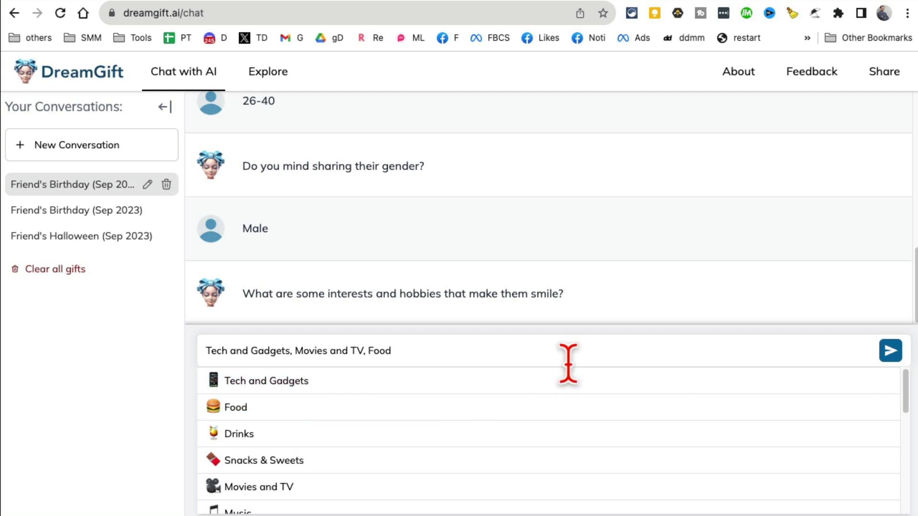
pyautogui.click(890, 351)
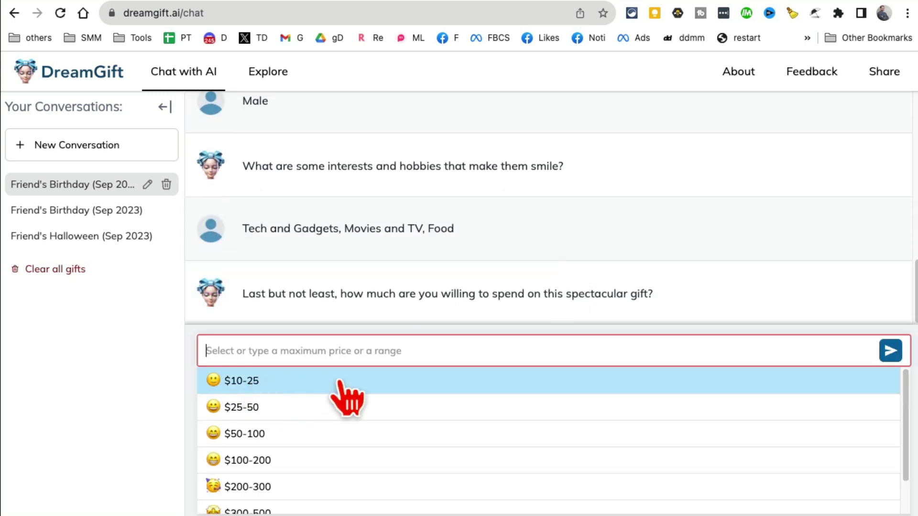
pyautogui.click(284, 433)
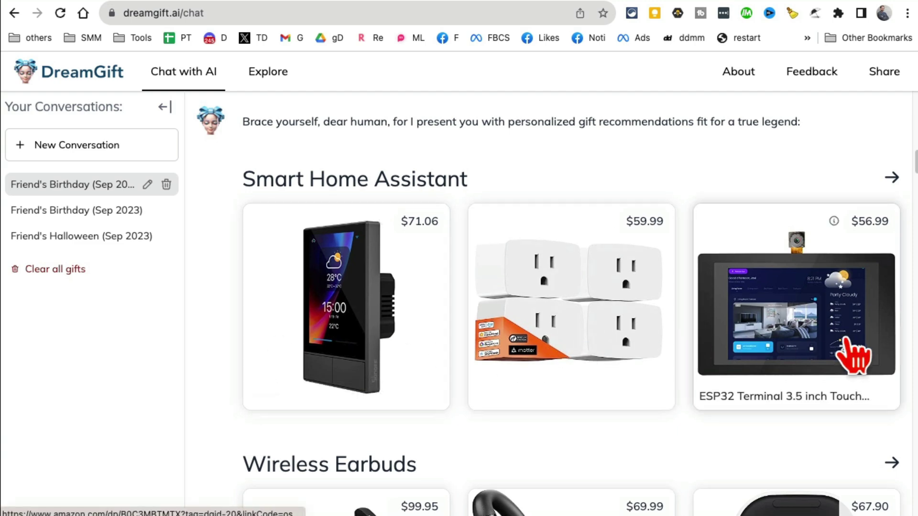
pyautogui.scroll(-1, 849, 362)
pyautogui.scroll(-3, 856, 359)
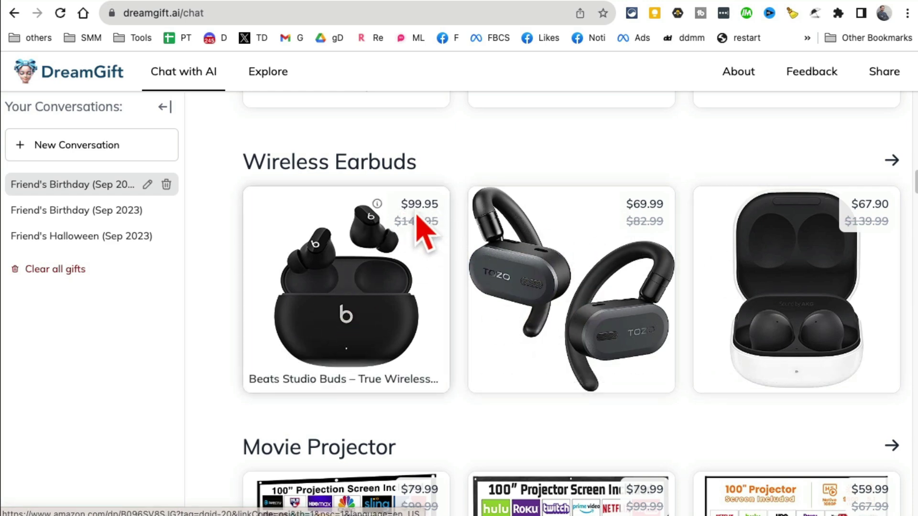
pyautogui.scroll(-4, 577, 430)
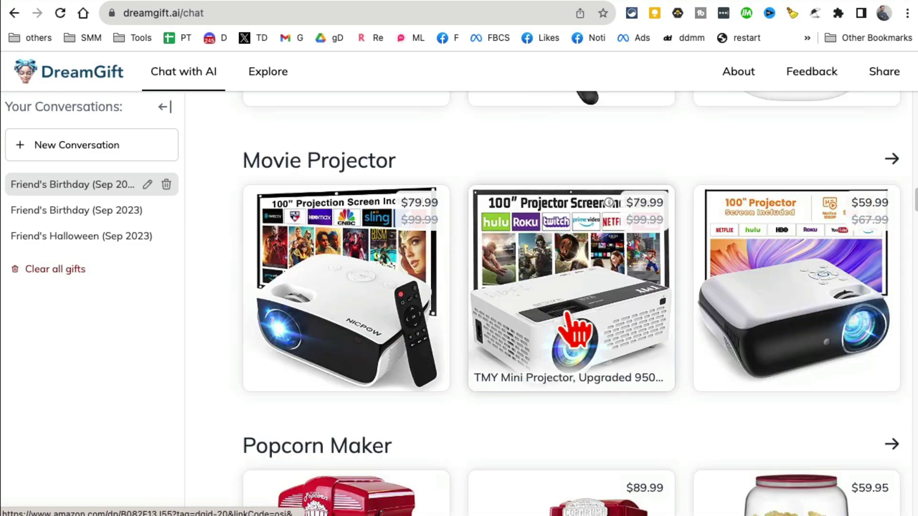
pyautogui.scroll(-2, 574, 328)
pyautogui.scroll(-3, 574, 328)
pyautogui.scroll(-1, 757, 272)
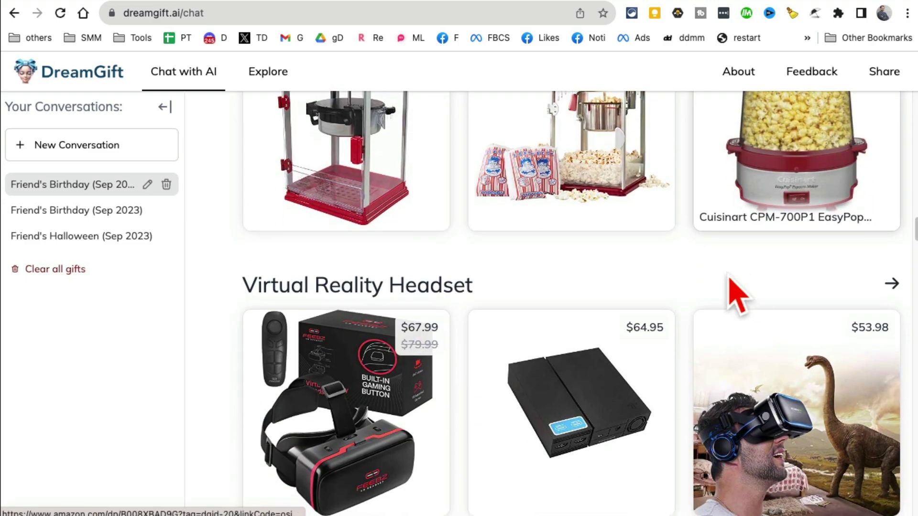
pyautogui.scroll(-3, 373, 337)
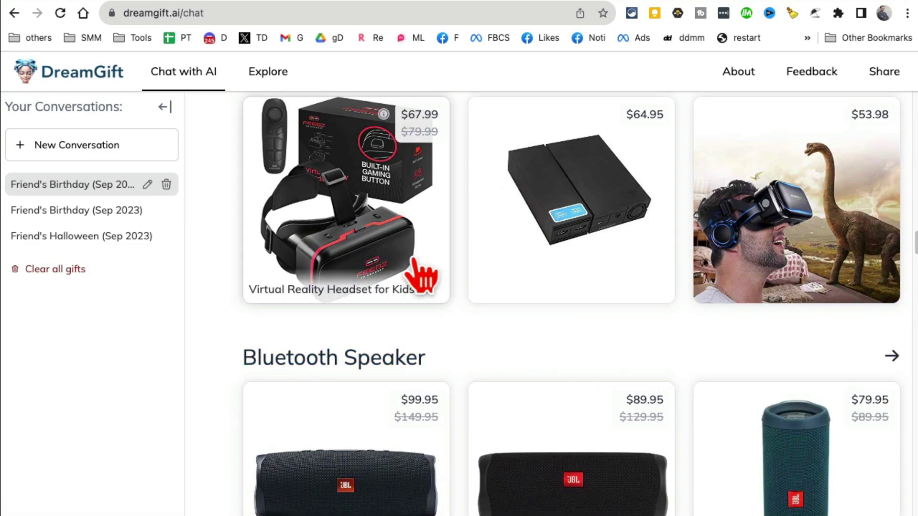
pyautogui.scroll(1, 425, 284)
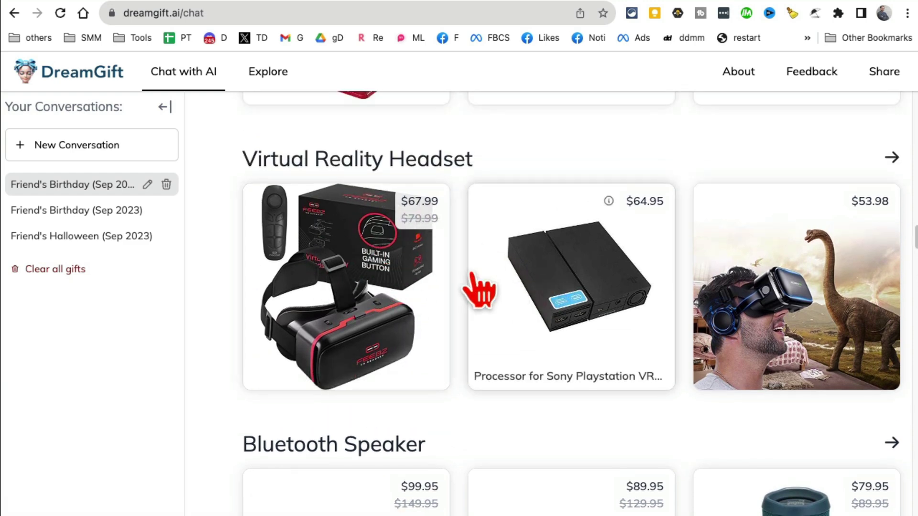
pyautogui.scroll(-3, 405, 254)
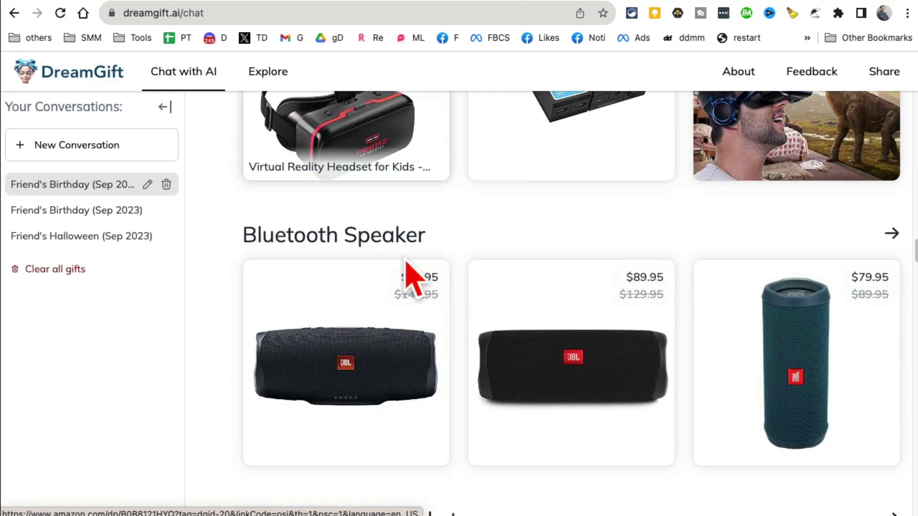
pyautogui.scroll(-3, 574, 262)
pyautogui.scroll(-5, 620, 265)
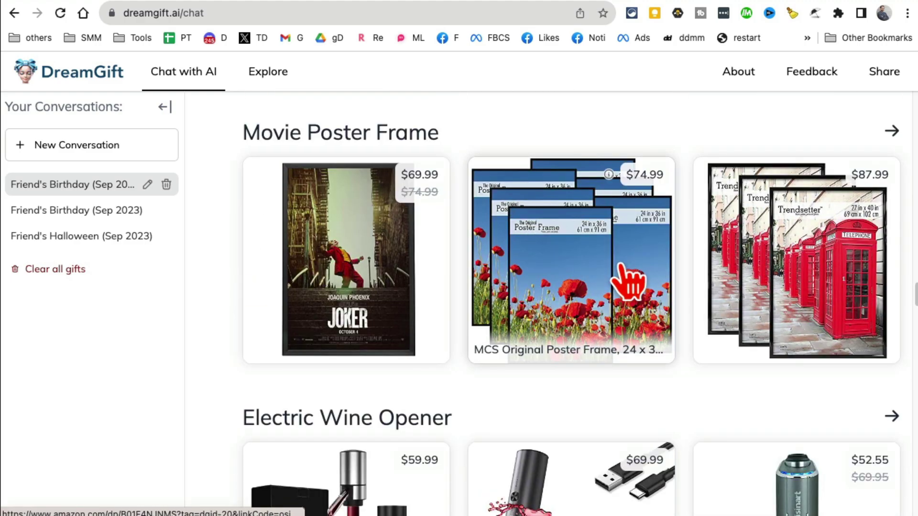
pyautogui.scroll(5, 631, 266)
pyautogui.scroll(15, 467, 172)
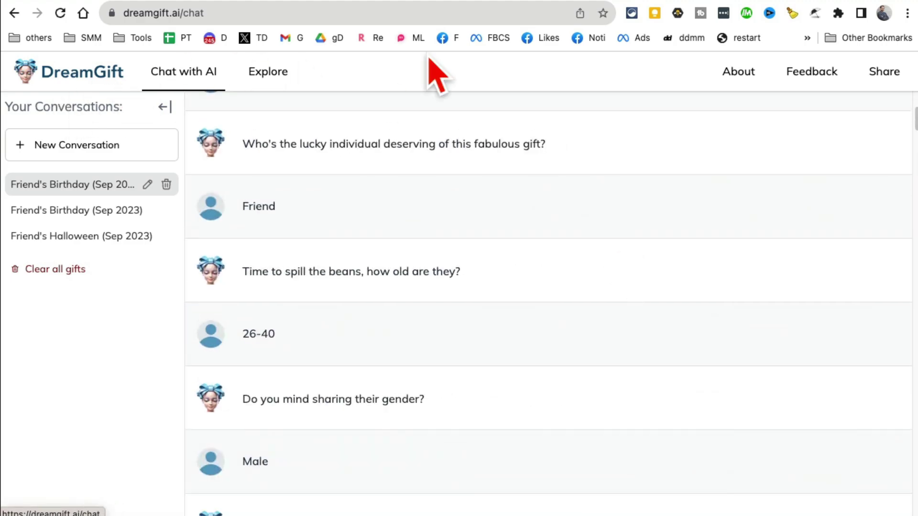
# - Switch to the memedaddy.ai browser tab
pyautogui.click(563, 2)
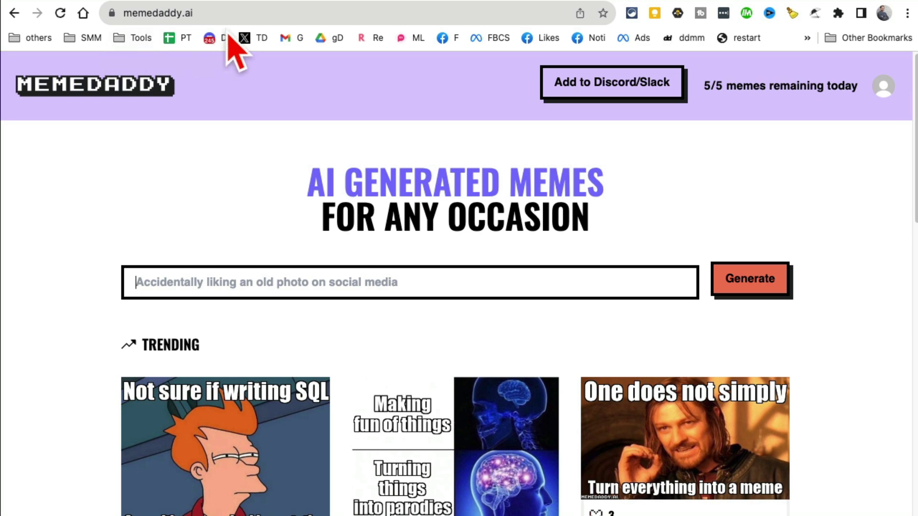
# - Fill in the suggested 'accidentally liking old photo on social media' topic and generate memes
pyautogui.moveTo(324, 176); pyautogui.dragTo(600, 170)
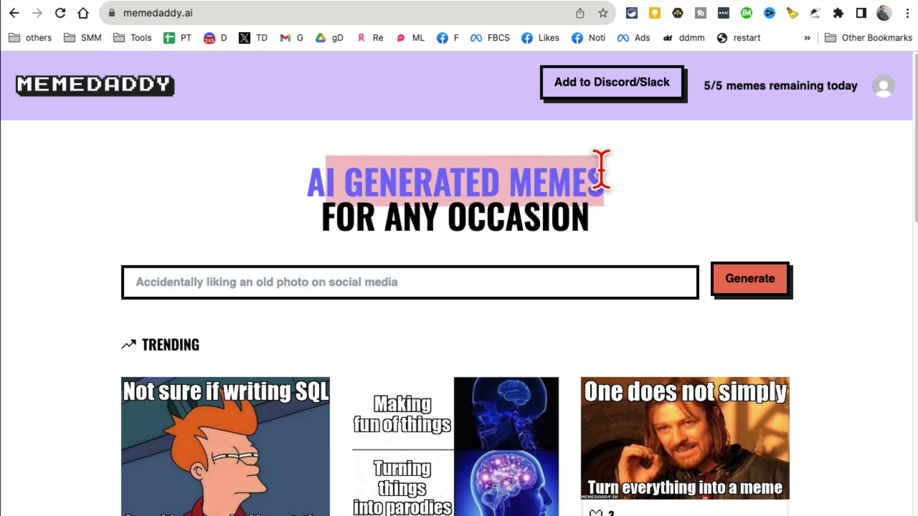
pyautogui.click(383, 280)
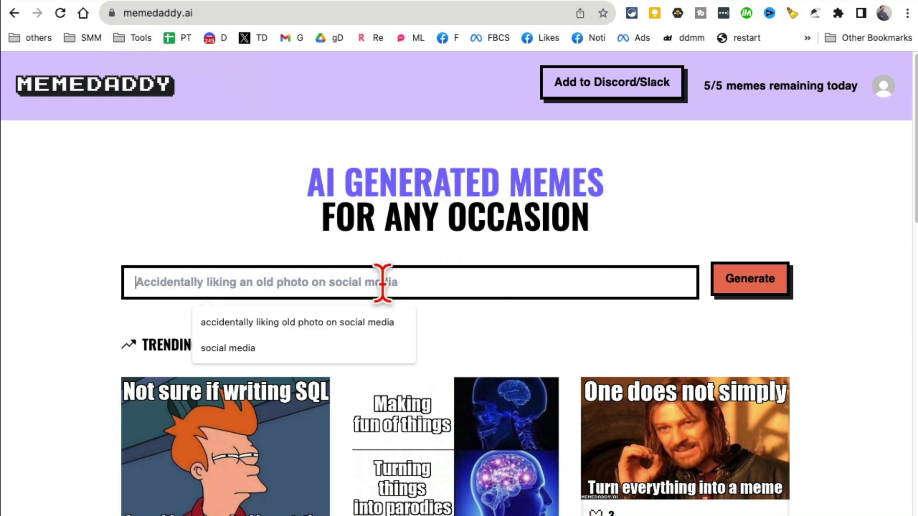
pyautogui.click(336, 319)
pyautogui.moveTo(457, 285); pyautogui.dragTo(163, 287)
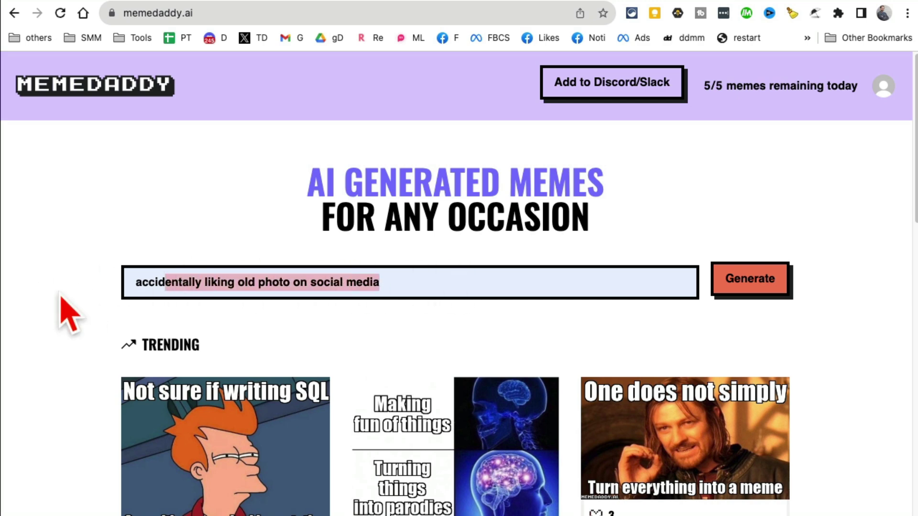
pyautogui.click(81, 319)
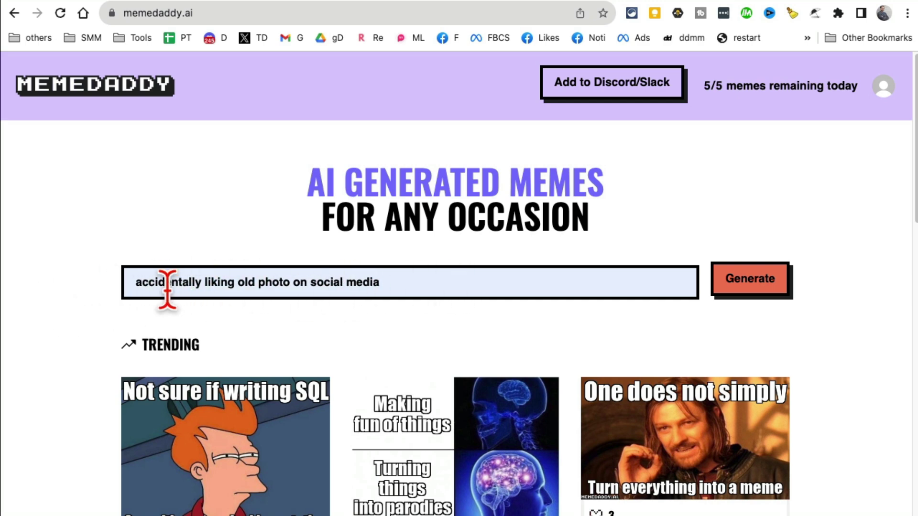
pyautogui.moveTo(237, 285); pyautogui.dragTo(433, 280)
pyautogui.click(432, 280)
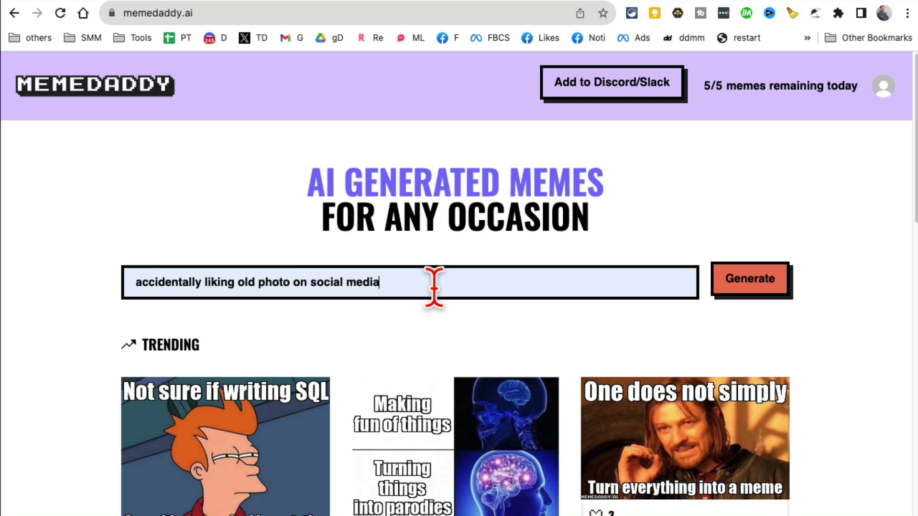
pyautogui.press('Return')
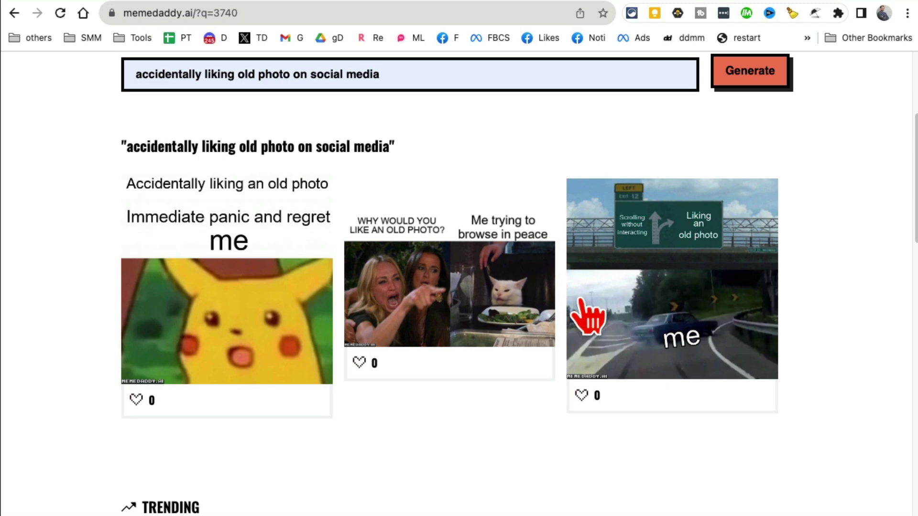
# - Enlarge the cat and highway exit memes and copy the highway meme image
pyautogui.click(466, 316)
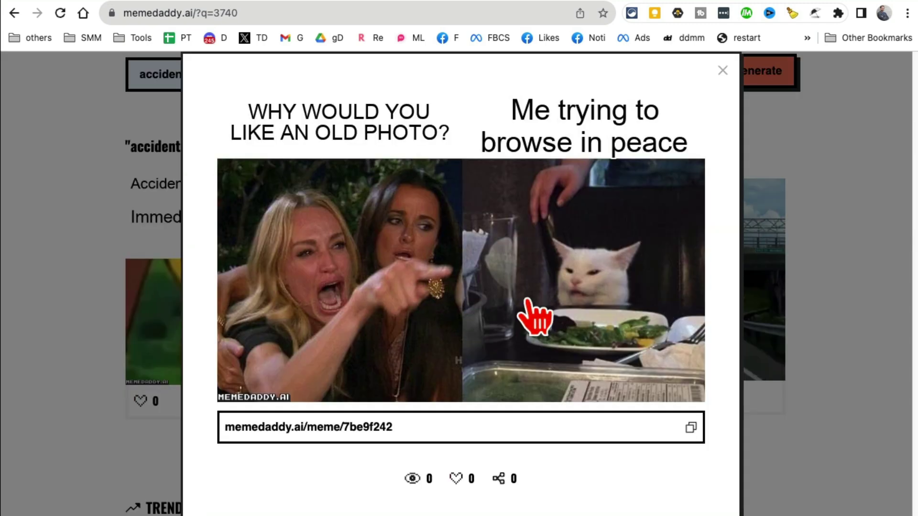
pyautogui.click(788, 320)
pyautogui.click(779, 327)
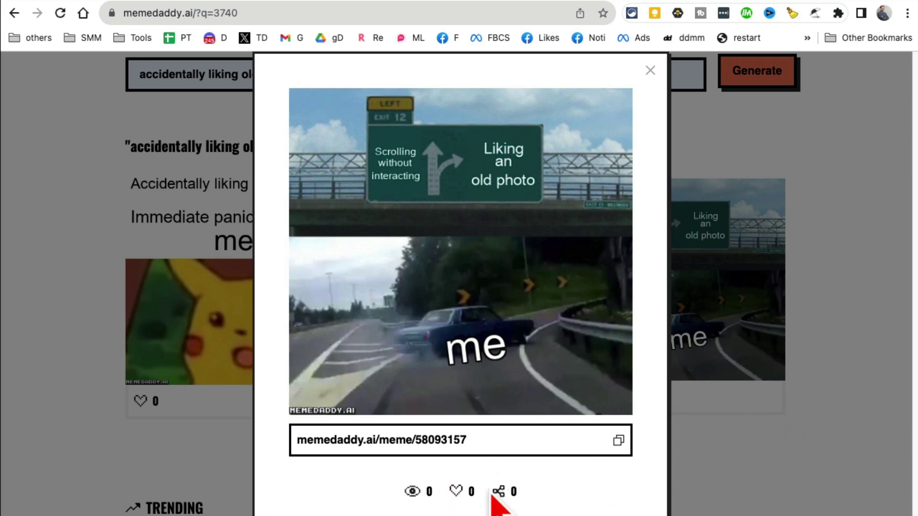
pyautogui.rightClick(538, 251)
pyautogui.click(574, 290)
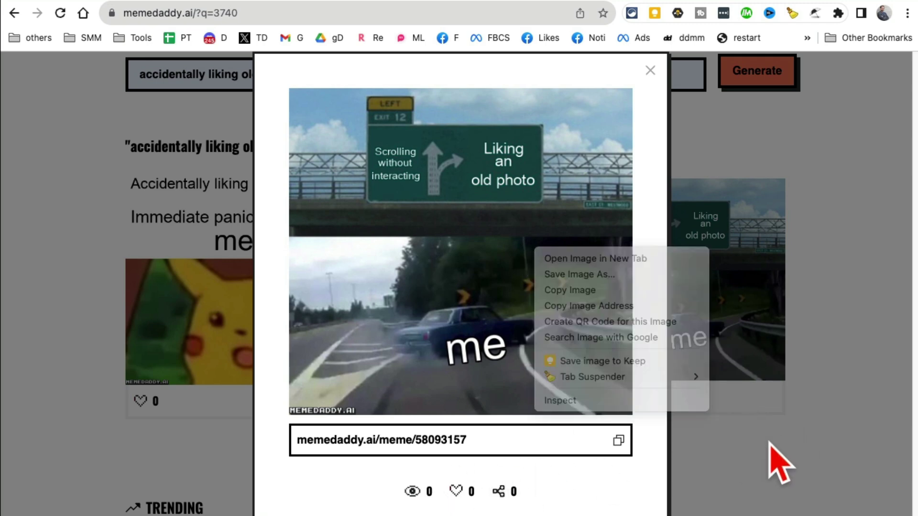
# - Close the enlarged meme, return to MemeDaddy's home address, and switch to the SocialBu tab
pyautogui.click(650, 70)
pyautogui.scroll(3, 339, 140)
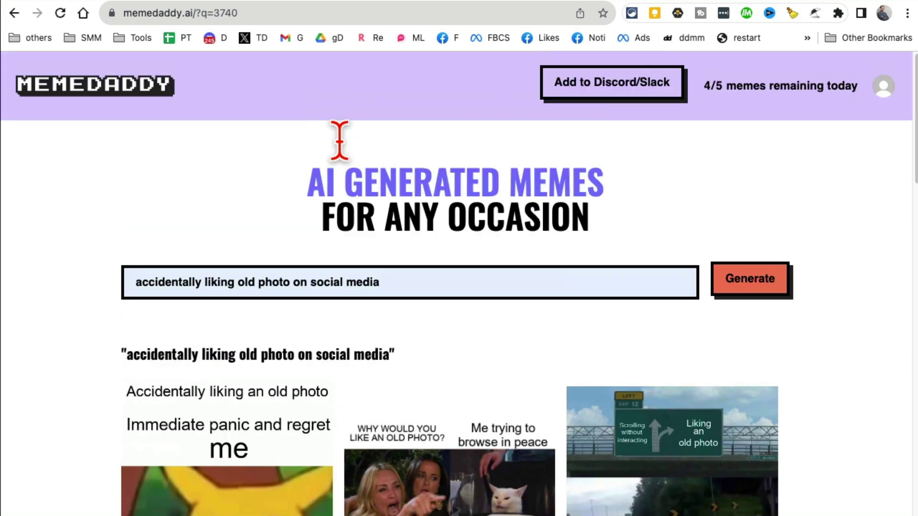
pyautogui.click(140, 90)
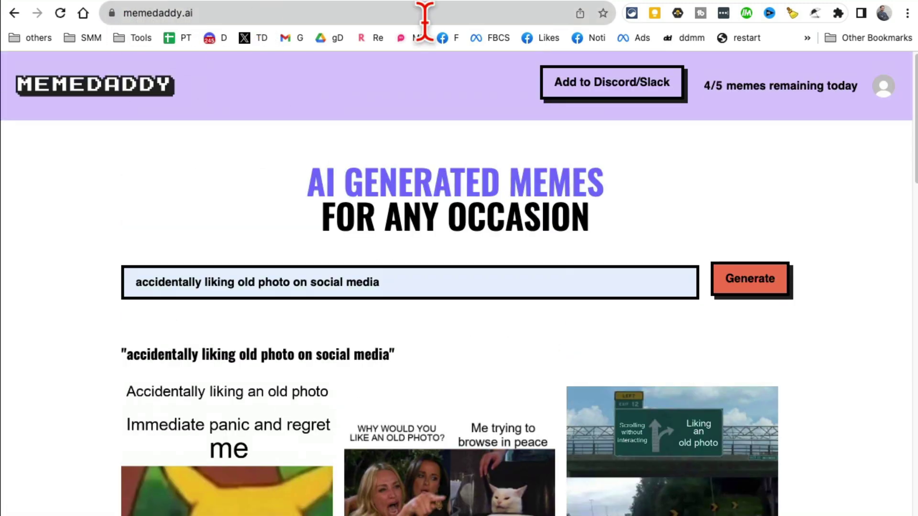
pyautogui.click(642, 2)
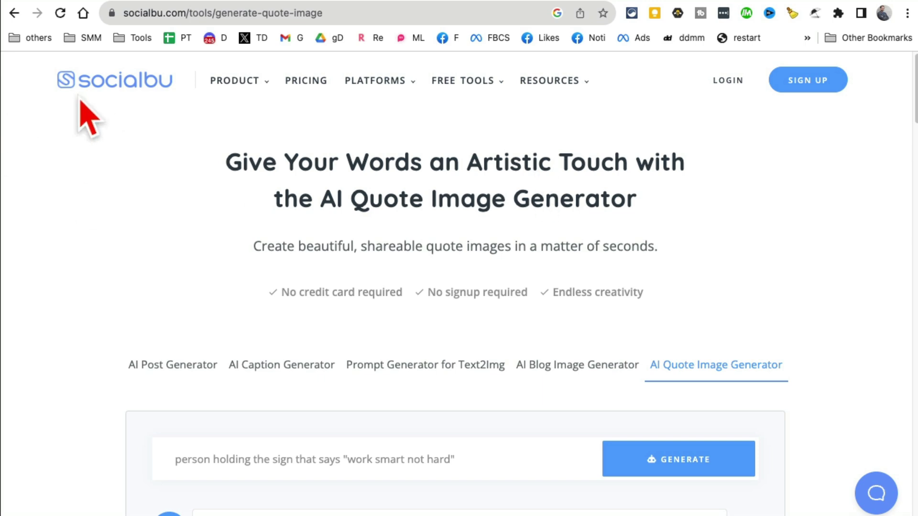
# - Open SocialBu's AI Blog Image Generator and enter the prompt 'productivity tips for busy people'
pyautogui.moveTo(187, 13); pyautogui.dragTo(126, 14)
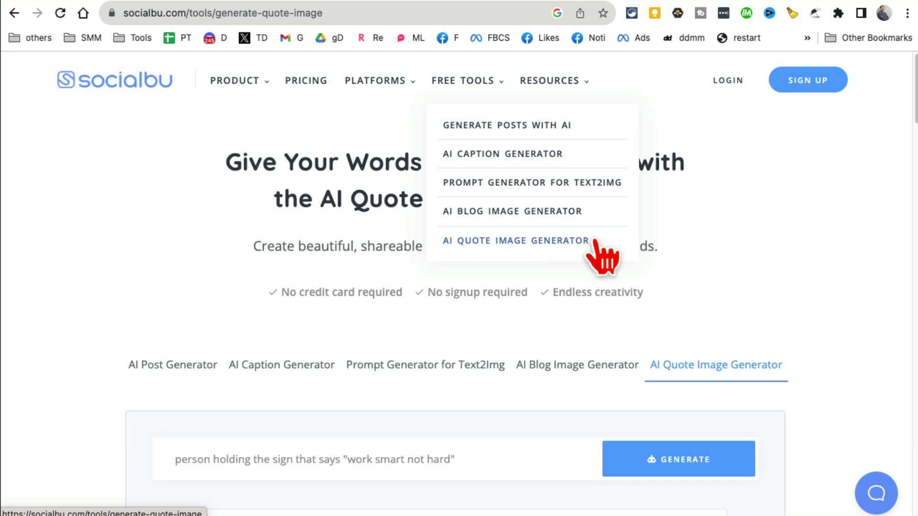
pyautogui.click(577, 367)
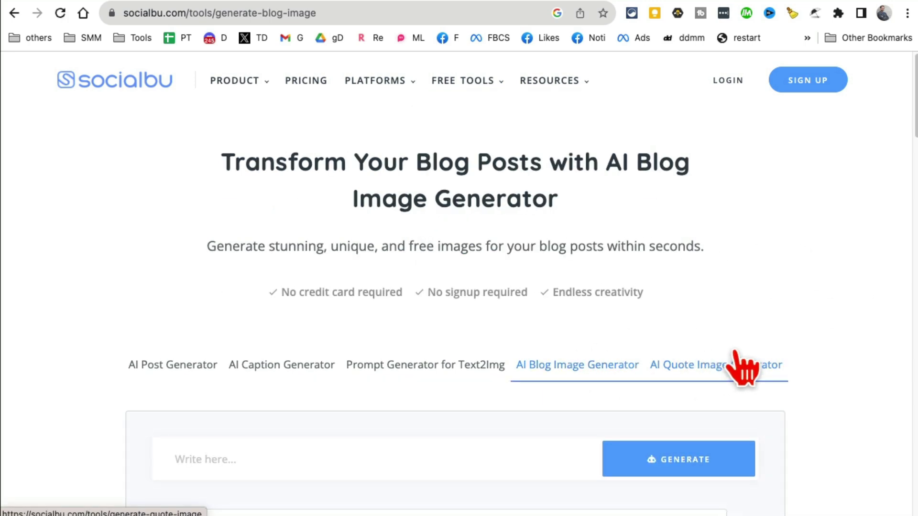
pyautogui.scroll(-1, 718, 352)
pyautogui.scroll(-2, 624, 330)
pyautogui.click(285, 269)
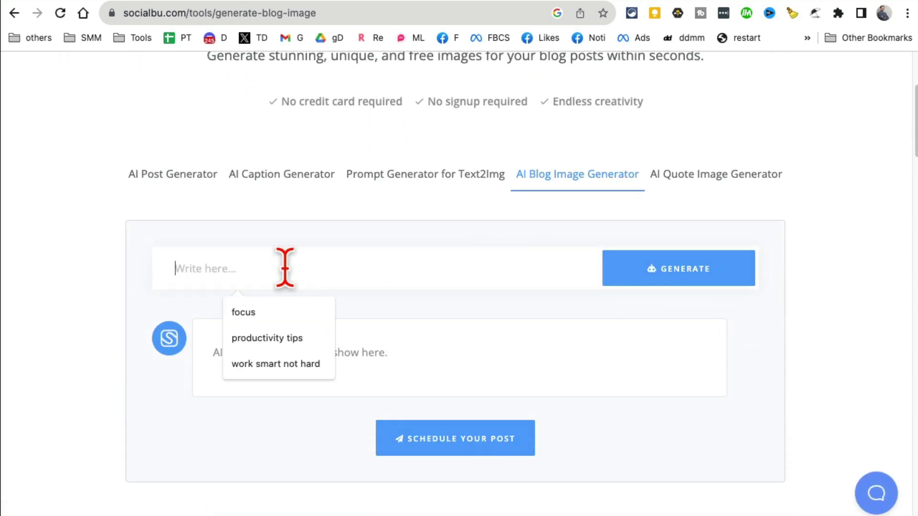
pyautogui.write('productivity tips for busy people')
pyautogui.click(294, 338)
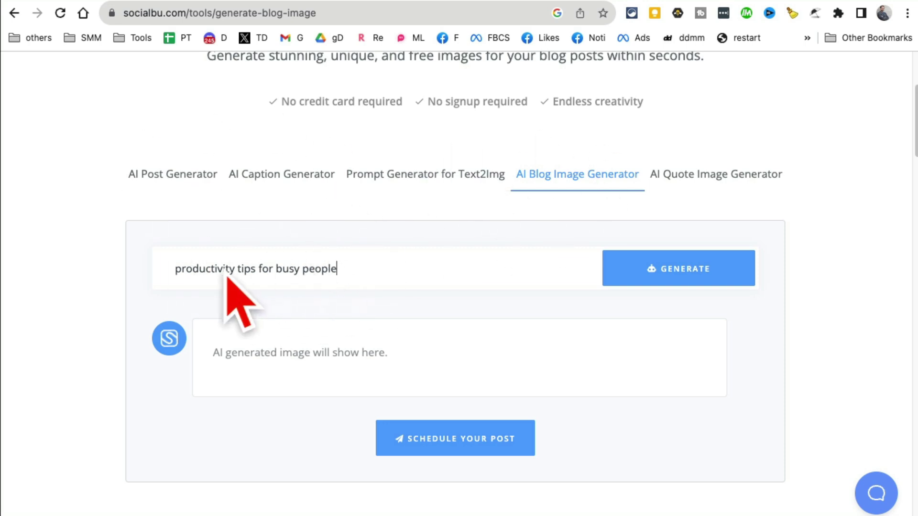
# - Generate the blog image, which shows a tablet and pen on a wooden desk
pyautogui.click(663, 279)
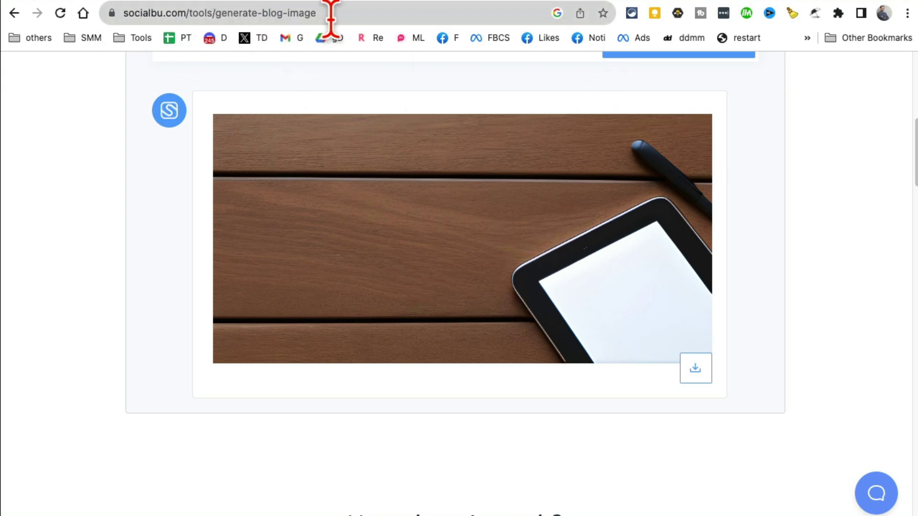
# - Switch to the Date Planner free demo and check the Your interests fields (Indian, hiking)
pyautogui.hotkey('ctrl', 'Tab')
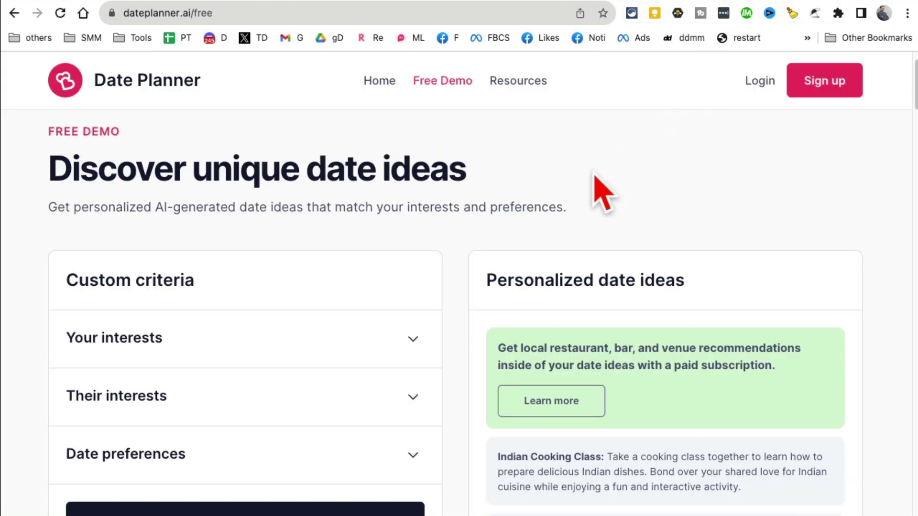
pyautogui.scroll(-1, 426, 160)
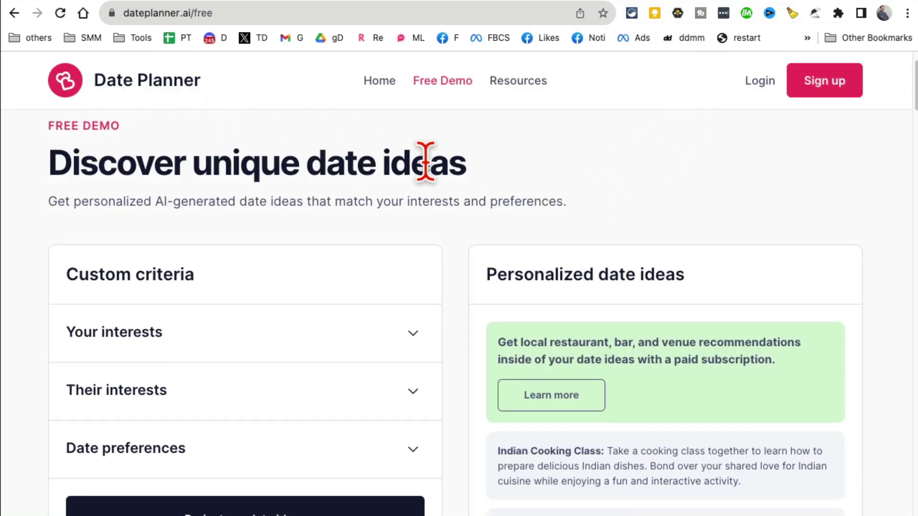
pyautogui.scroll(-2, 426, 161)
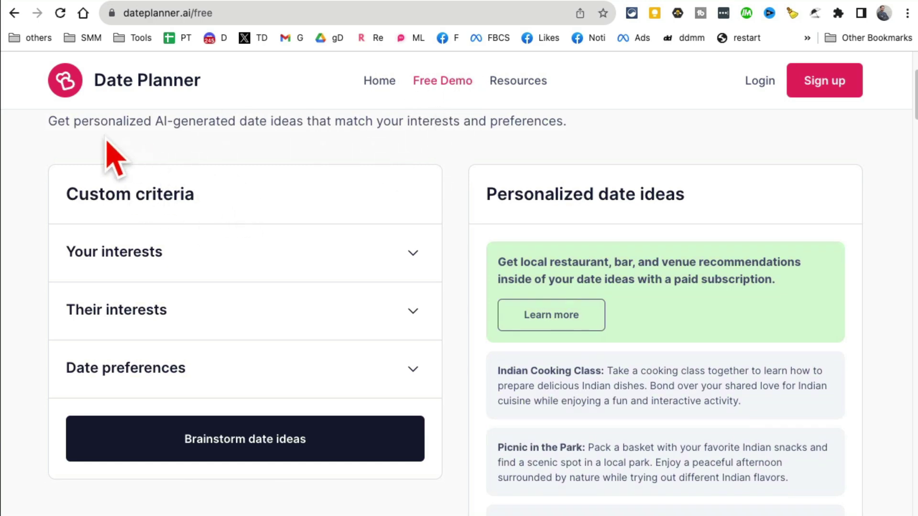
pyautogui.moveTo(78, 123)
pyautogui.mouseDown()
pyautogui.moveTo(322, 123)
pyautogui.moveTo(90, 122)
pyautogui.mouseUp()
pyautogui.click(322, 122)
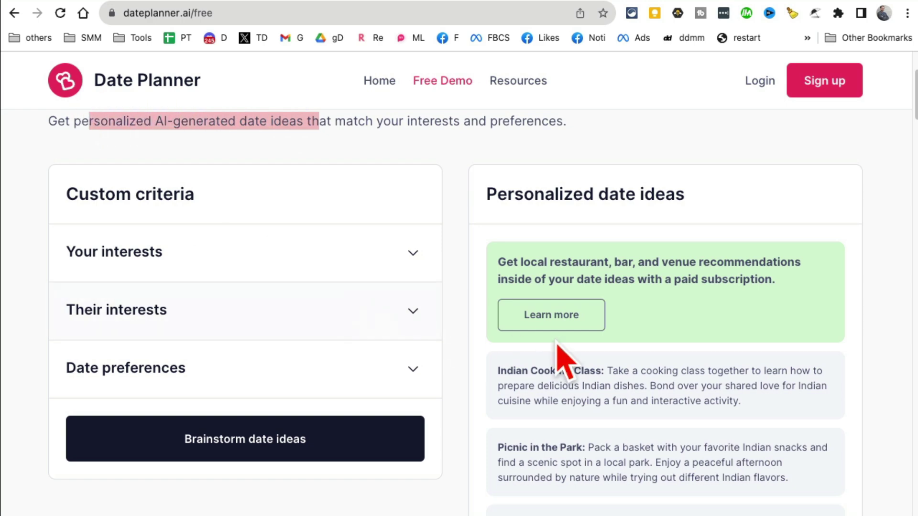
pyautogui.scroll(-2, 557, 344)
pyautogui.scroll(1, 148, 230)
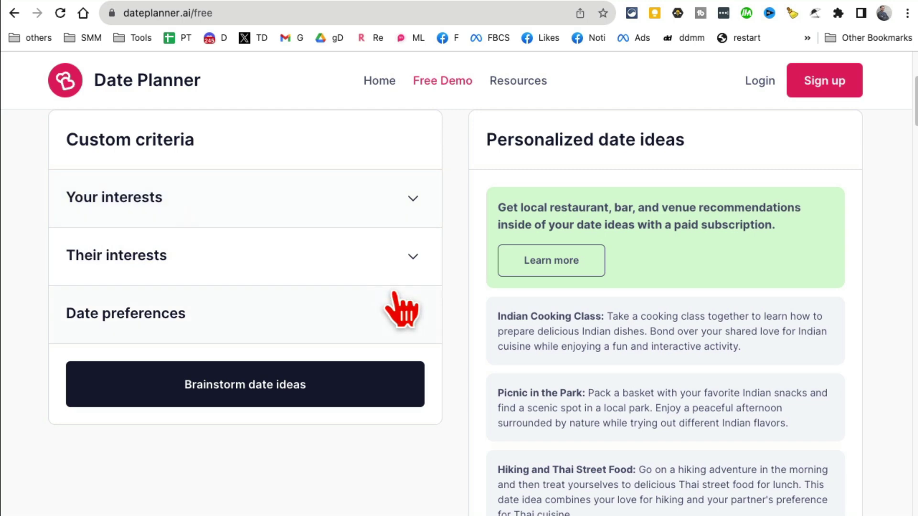
pyautogui.click(148, 215)
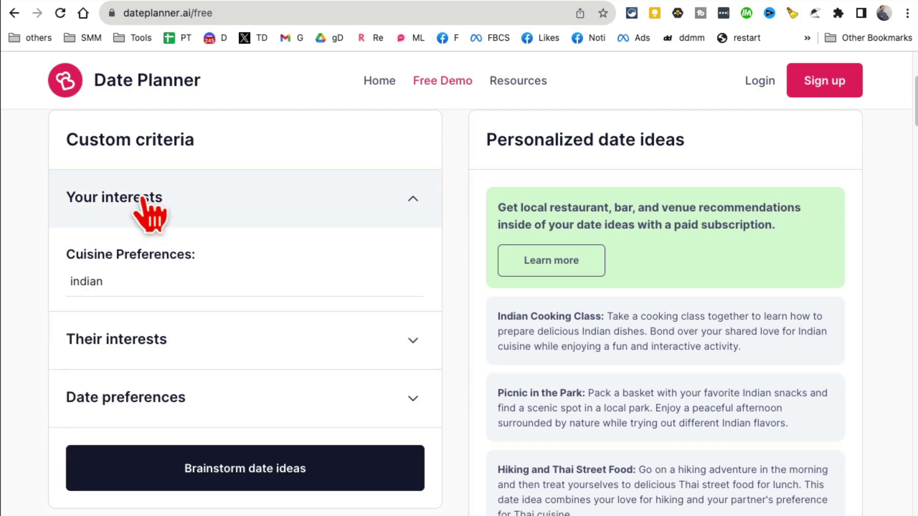
pyautogui.scroll(-2, 258, 309)
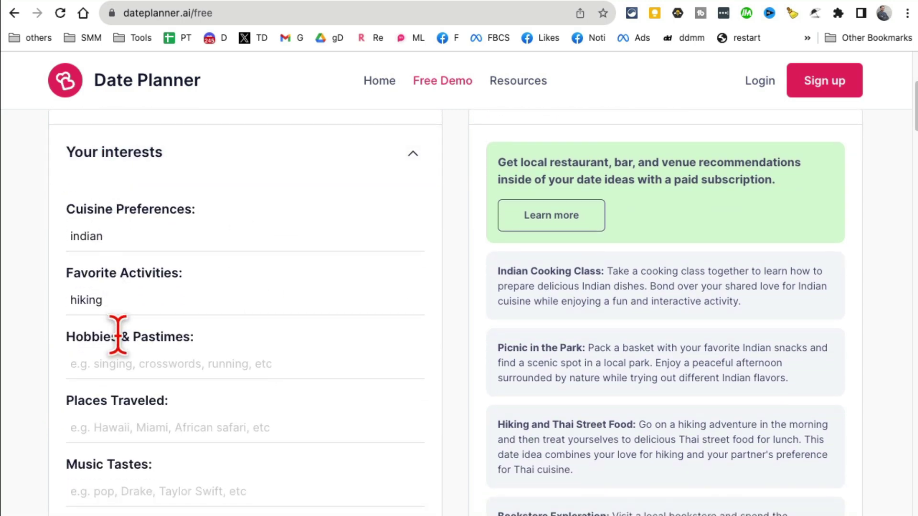
pyautogui.click(122, 248)
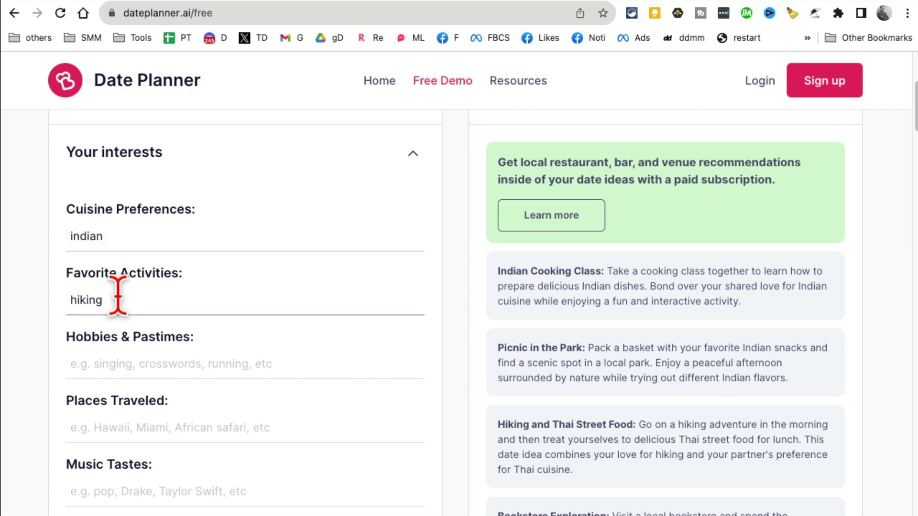
pyautogui.scroll(-2, 288, 345)
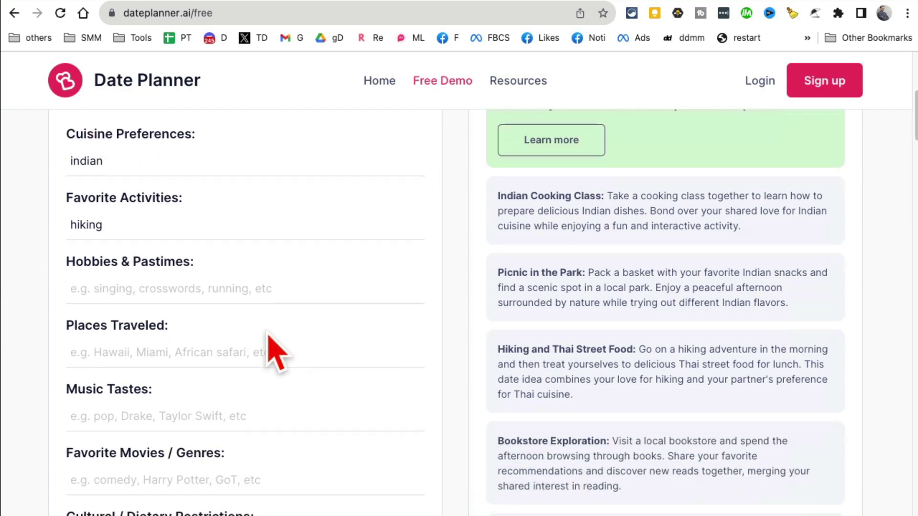
pyautogui.scroll(3, 215, 391)
pyautogui.click(206, 228)
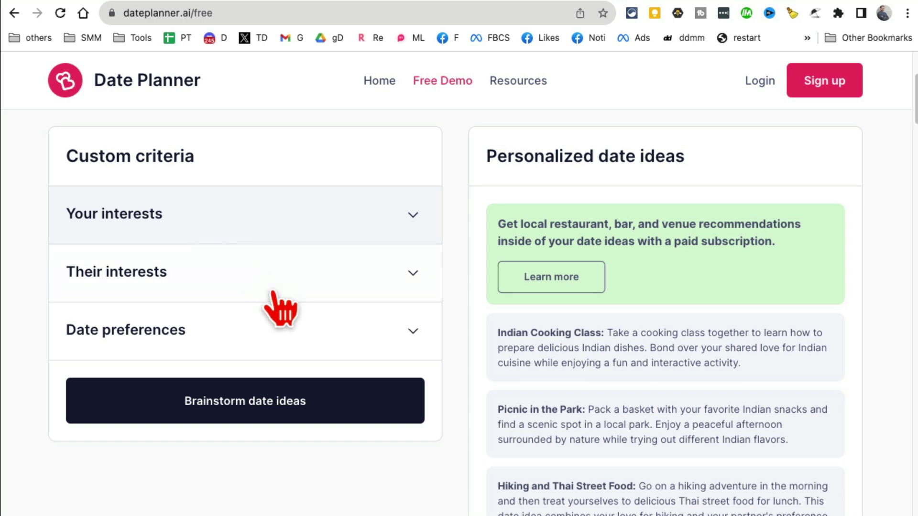
# - Check their interests (Thai, reading, hiking) and the cheap summer afternoon first-date preferences
pyautogui.click(127, 284)
pyautogui.scroll(-3, 357, 330)
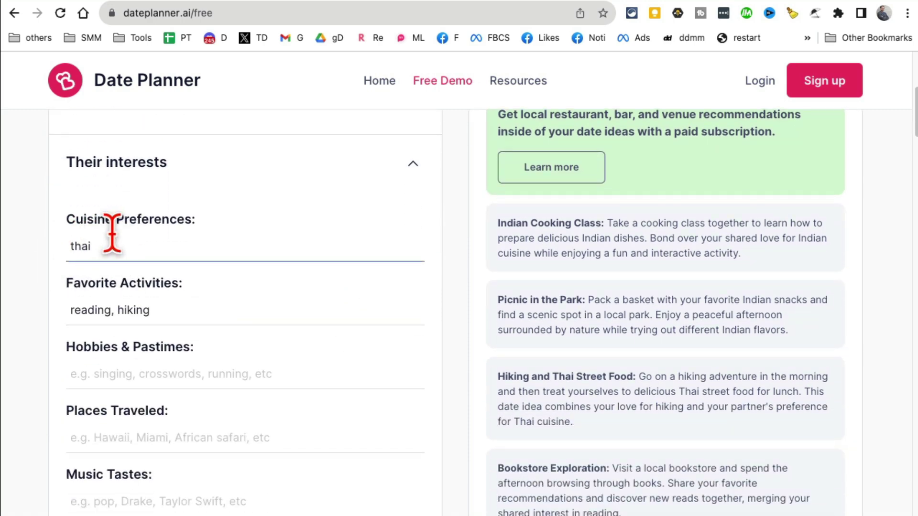
pyautogui.tripleClick(190, 310)
pyautogui.scroll(-3, 203, 304)
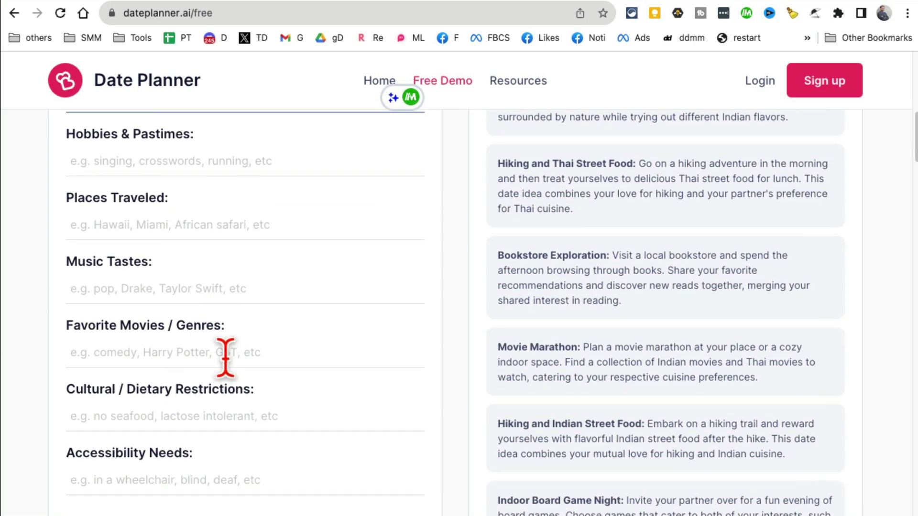
pyautogui.scroll(4, 226, 357)
pyautogui.scroll(3, 266, 222)
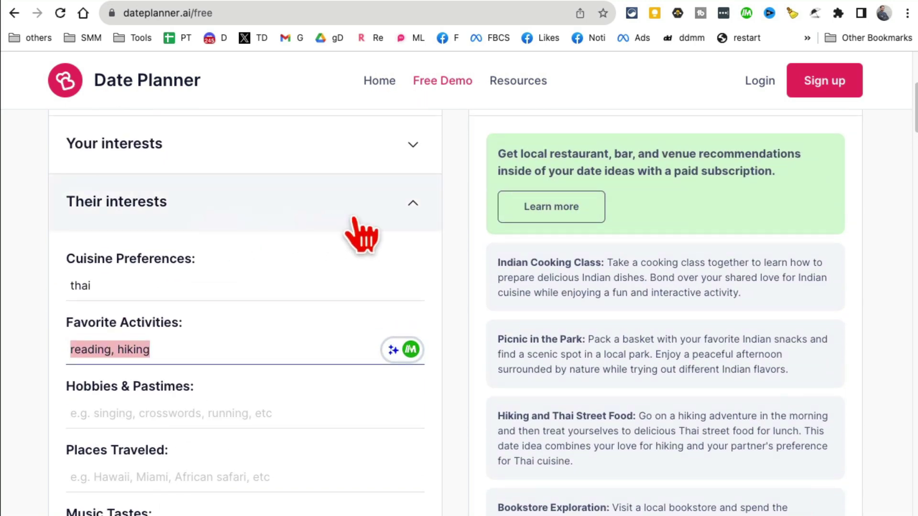
pyautogui.click(394, 216)
pyautogui.click(197, 277)
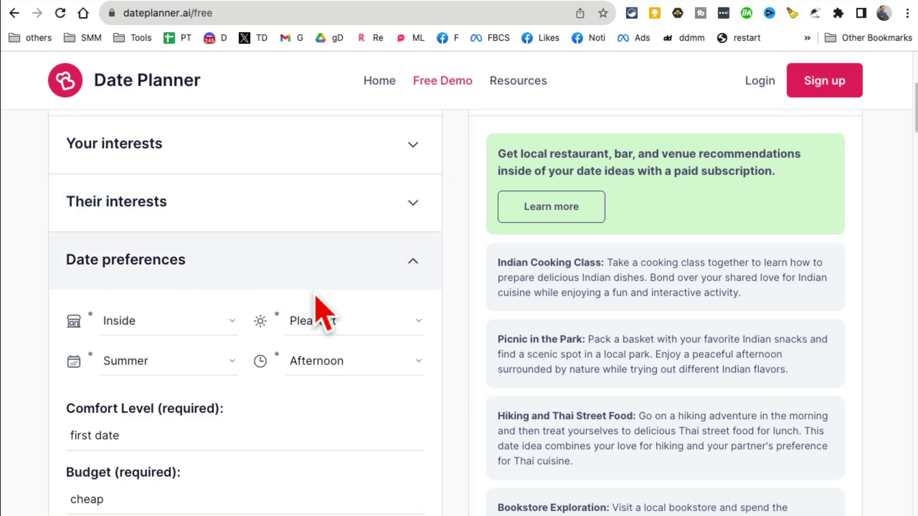
pyautogui.scroll(-3, 313, 288)
pyautogui.scroll(2, 279, 352)
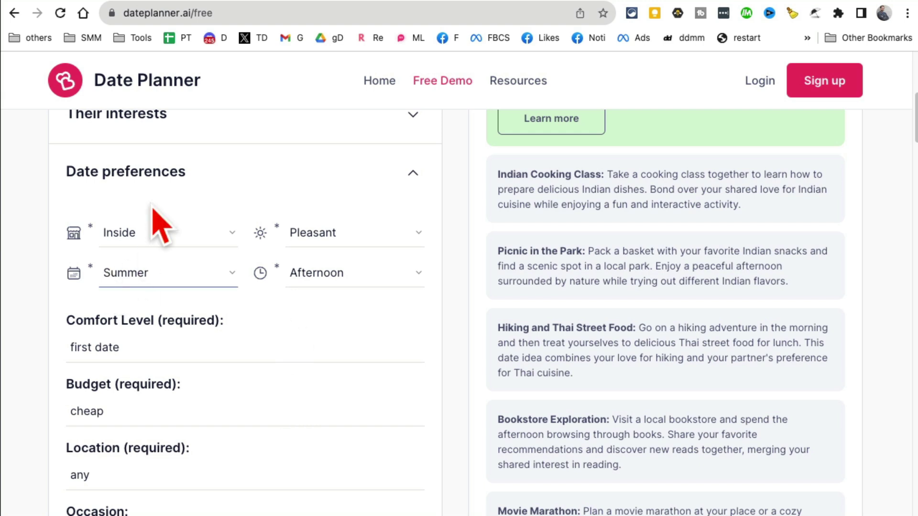
pyautogui.click(153, 175)
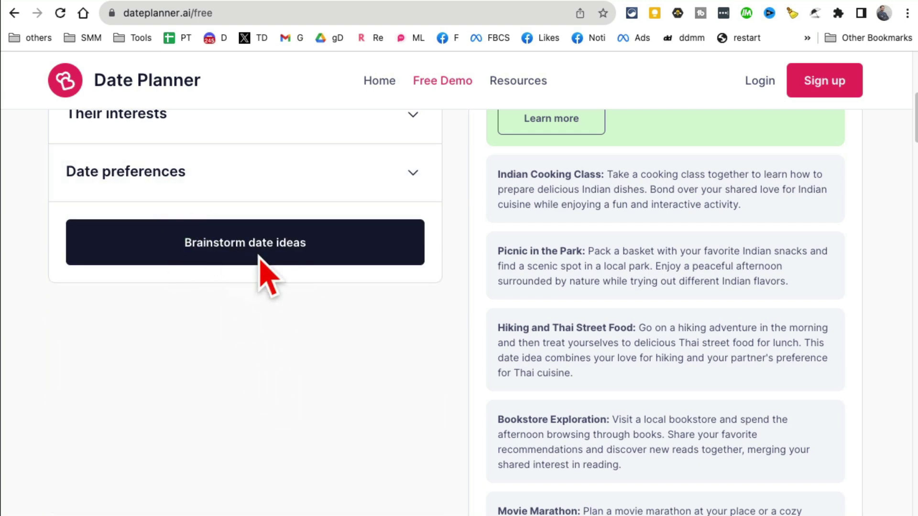
pyautogui.scroll(1, 786, 430)
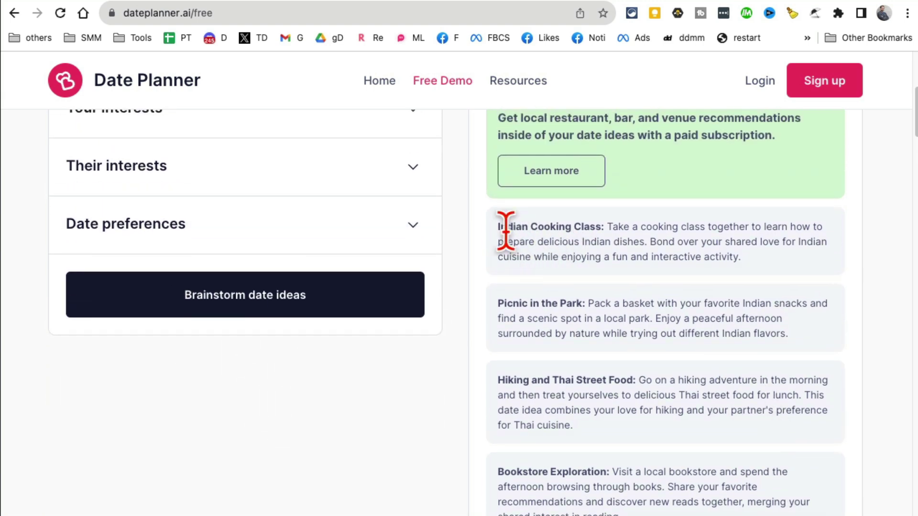
# - Highlight date ideas: Indian Cooking Class, Hiking and Thai Street Food, Bookstore Exploration, Book Club, Picnic
pyautogui.moveTo(500, 228); pyautogui.dragTo(764, 271)
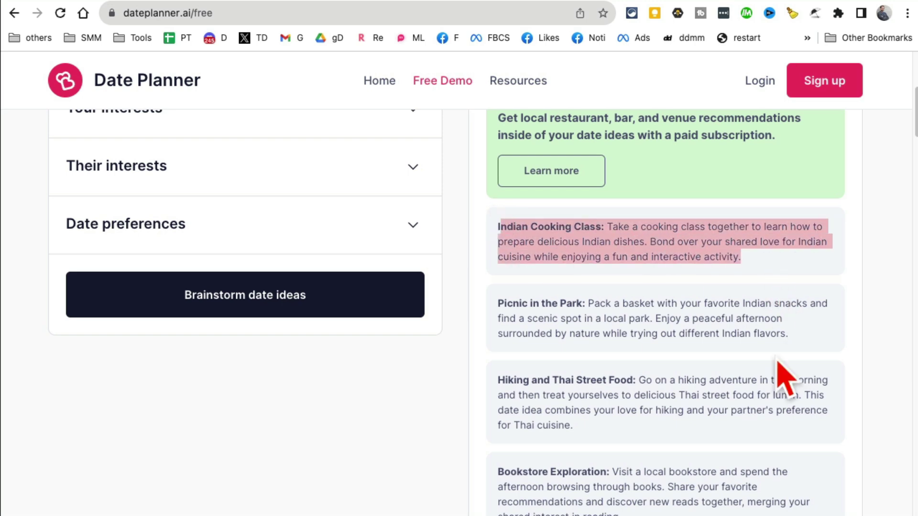
pyautogui.moveTo(506, 227); pyautogui.dragTo(746, 267)
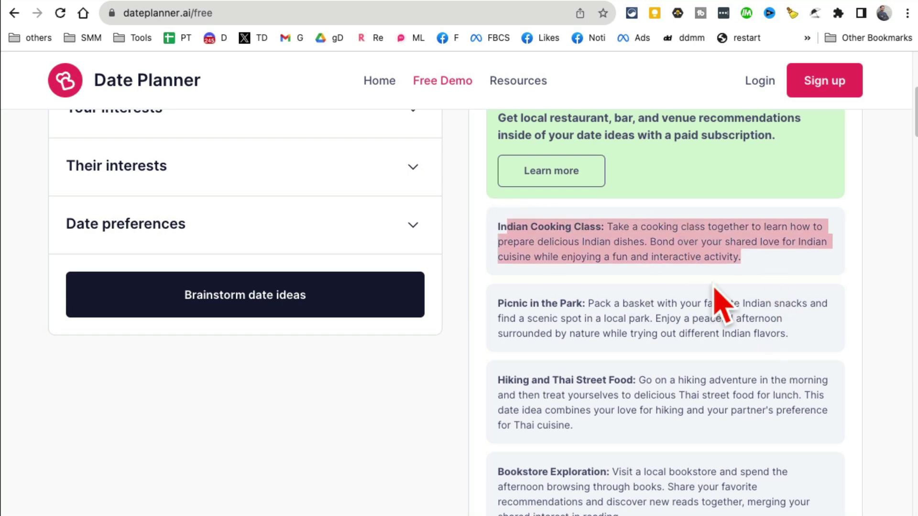
pyautogui.scroll(-3, 713, 294)
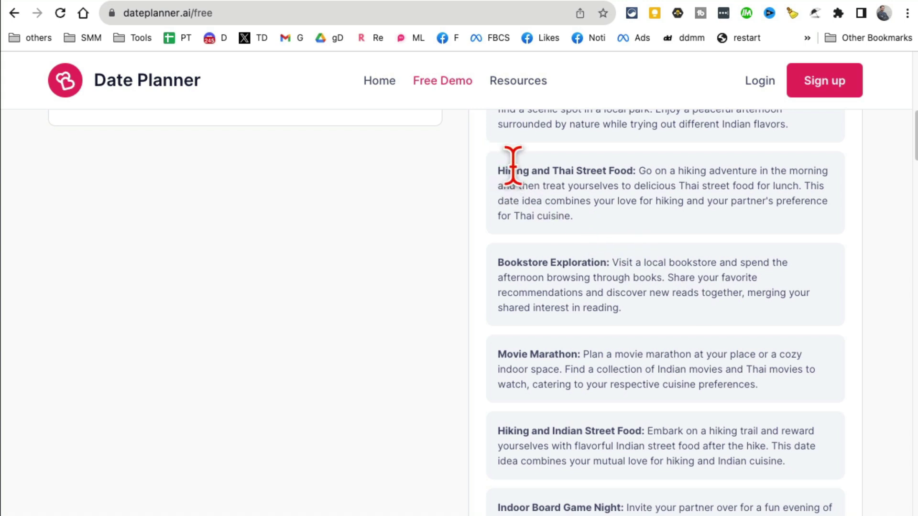
pyautogui.moveTo(512, 171); pyautogui.dragTo(670, 242)
pyautogui.moveTo(512, 262); pyautogui.dragTo(698, 324)
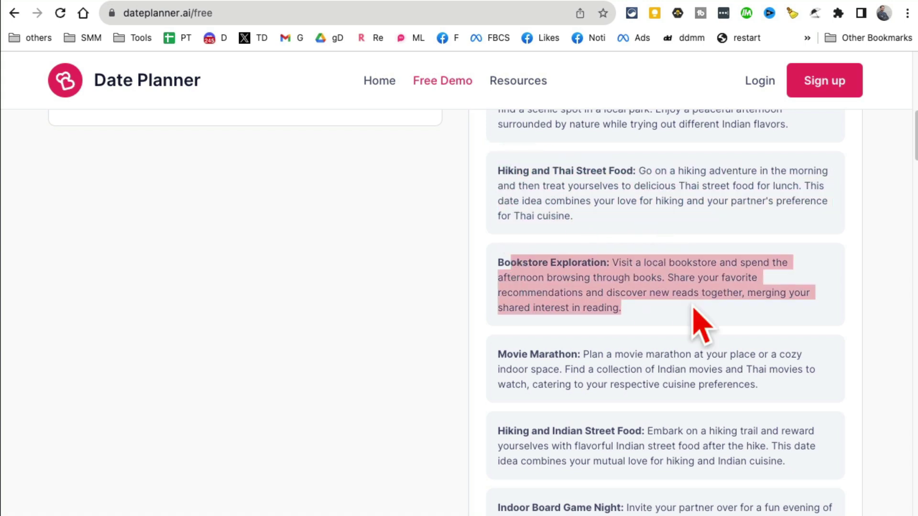
pyautogui.scroll(-1, 699, 330)
pyautogui.moveTo(511, 313)
pyautogui.mouseDown()
pyautogui.moveTo(638, 337)
pyautogui.moveTo(768, 382)
pyautogui.mouseUp()
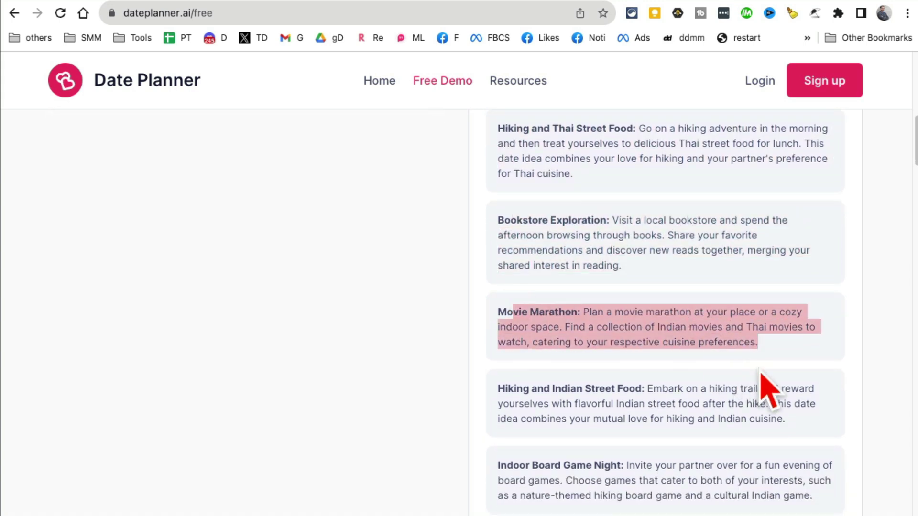
pyautogui.scroll(-3, 768, 387)
pyautogui.scroll(-1, 768, 393)
pyautogui.scroll(-1, 768, 393)
pyautogui.scroll(-3, 768, 395)
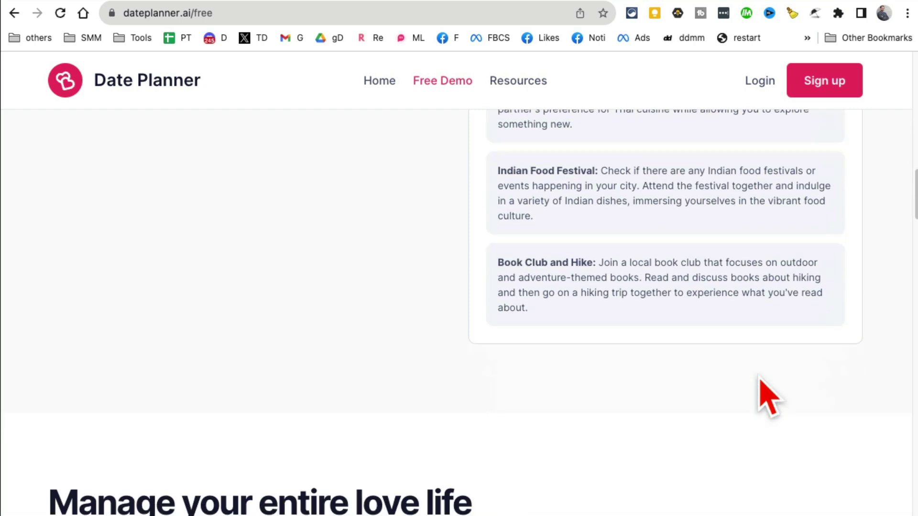
pyautogui.moveTo(497, 263); pyautogui.dragTo(707, 316)
pyautogui.scroll(-1, 726, 343)
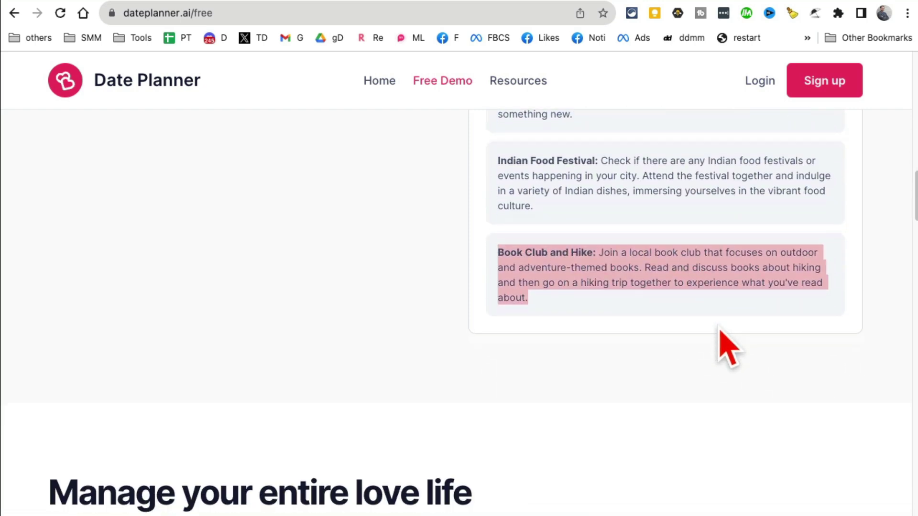
pyautogui.scroll(-2, 725, 342)
pyautogui.scroll(5, 725, 342)
pyautogui.scroll(10, 726, 343)
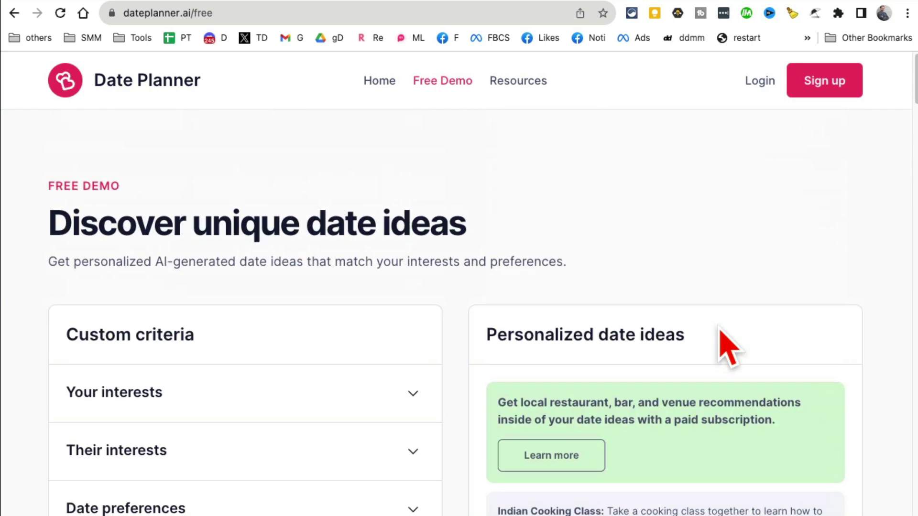
pyautogui.scroll(-2, 720, 331)
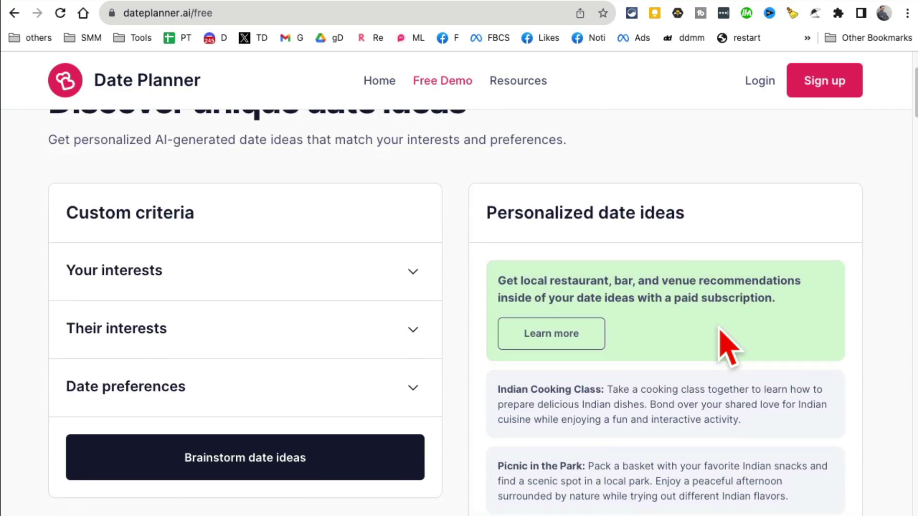
pyautogui.scroll(-2, 725, 343)
pyautogui.scroll(3, 726, 343)
pyautogui.scroll(1, 726, 343)
pyautogui.scroll(-4, 725, 343)
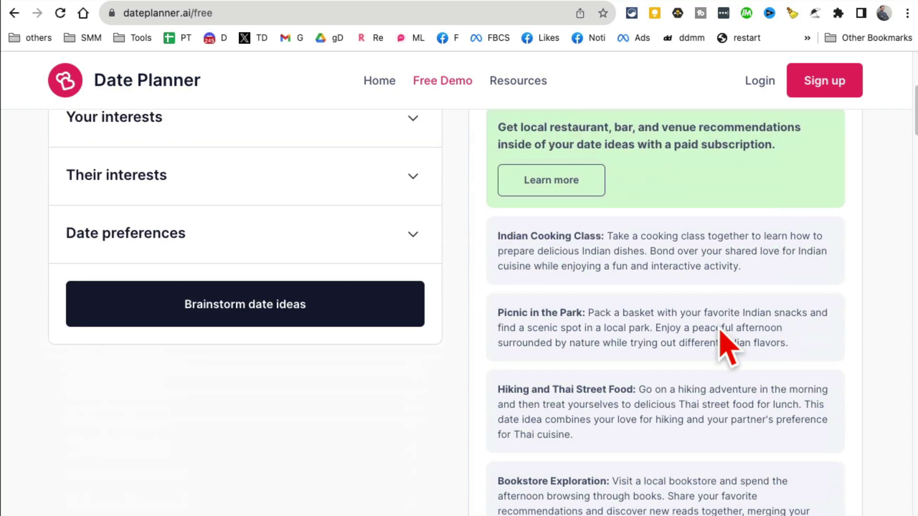
pyautogui.scroll(-1, 666, 287)
pyautogui.moveTo(593, 226)
pyautogui.mouseDown()
pyautogui.moveTo(805, 287)
pyautogui.moveTo(641, 231)
pyautogui.moveTo(593, 227)
pyautogui.mouseUp()
pyautogui.click(805, 287)
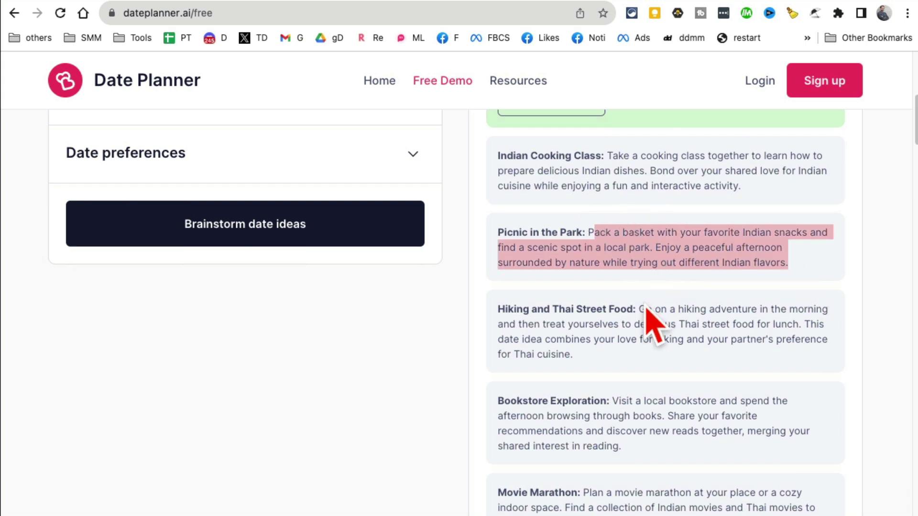
pyautogui.moveTo(639, 309)
pyautogui.mouseDown()
pyautogui.moveTo(638, 336)
pyautogui.moveTo(703, 370)
pyautogui.mouseUp()
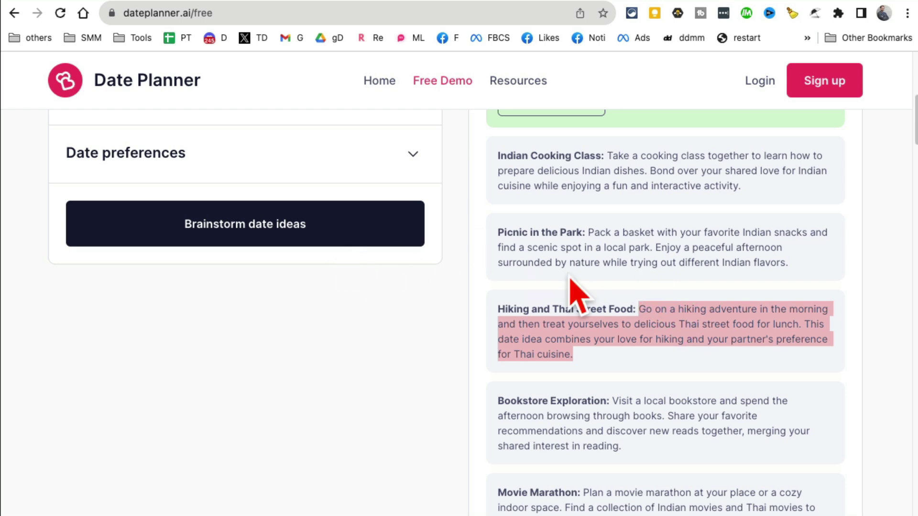
pyautogui.scroll(5, 265, 176)
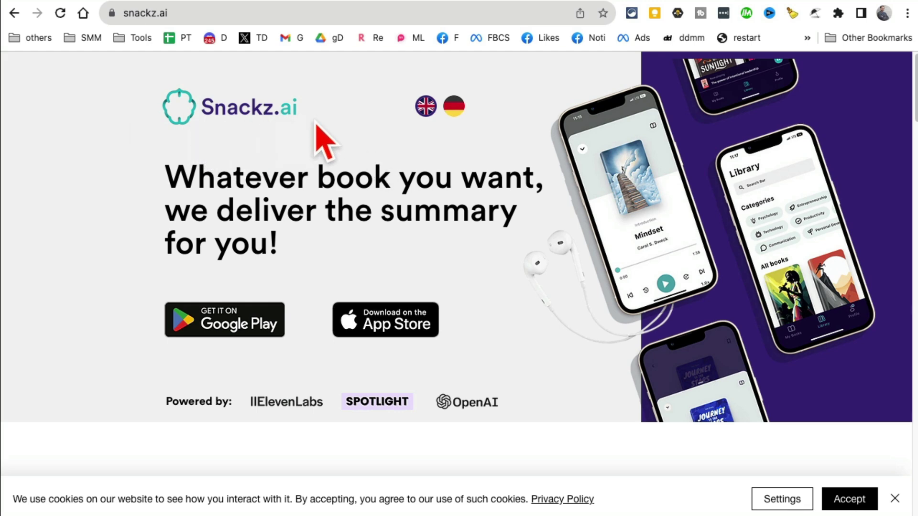
# - Close the Snackz.ai cookie banner and show the Personal Development book category
pyautogui.moveTo(263, 180); pyautogui.dragTo(476, 246)
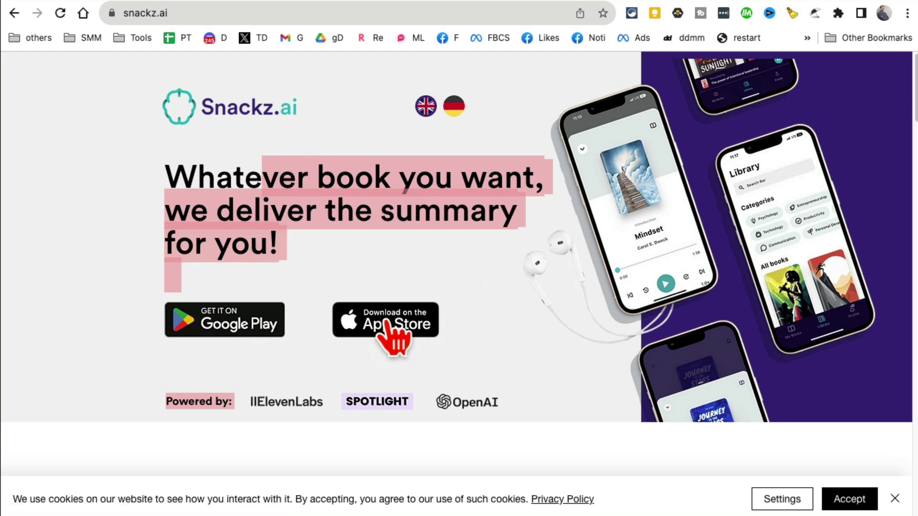
pyautogui.scroll(-2, 492, 305)
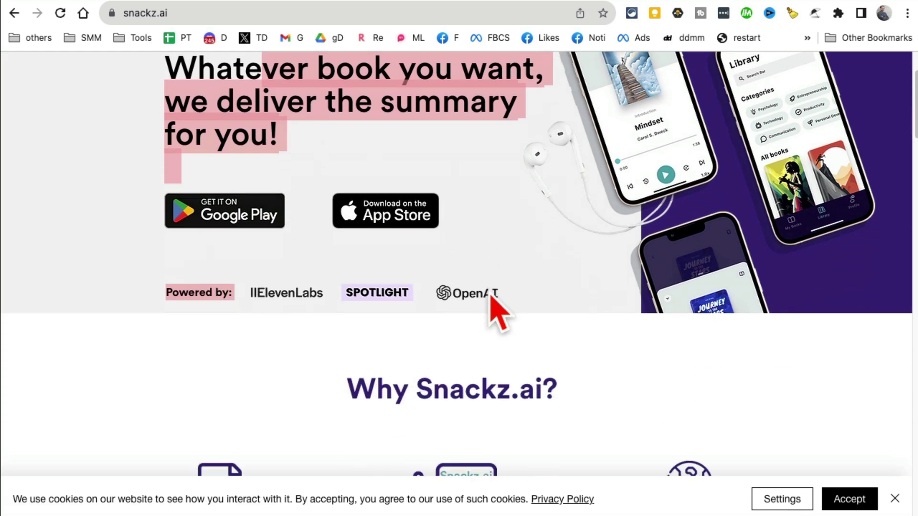
pyautogui.click(857, 498)
pyautogui.scroll(-3, 631, 331)
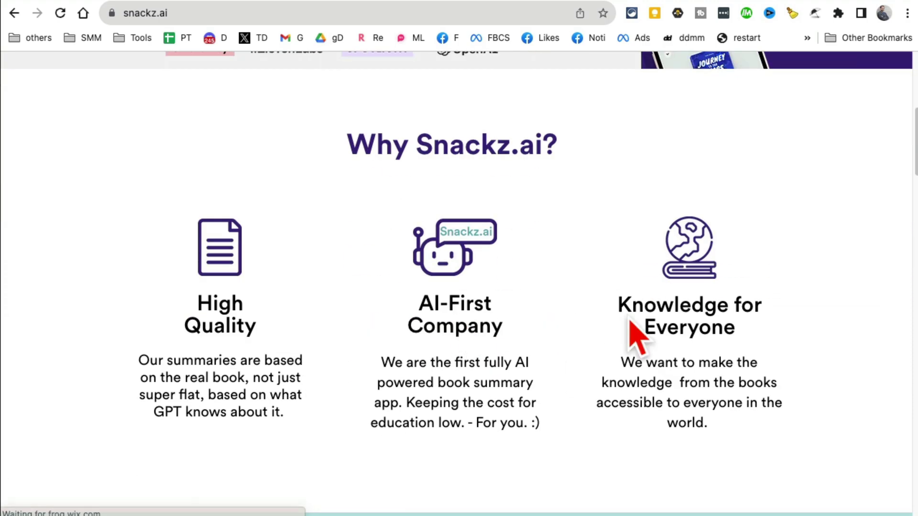
pyautogui.scroll(-2, 631, 332)
pyautogui.scroll(-1, 635, 337)
pyautogui.scroll(-5, 636, 338)
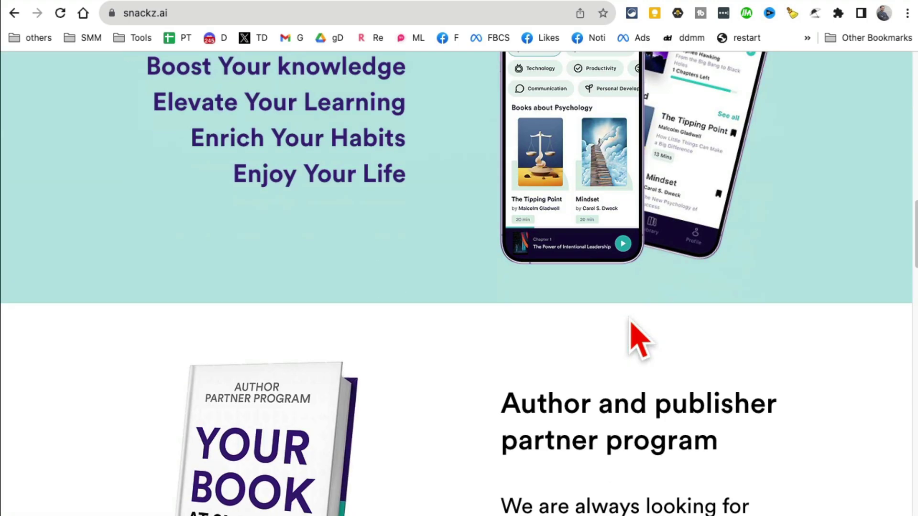
pyautogui.scroll(-3, 631, 332)
pyautogui.scroll(-2, 631, 331)
pyautogui.scroll(-2, 631, 331)
pyautogui.scroll(-2, 632, 332)
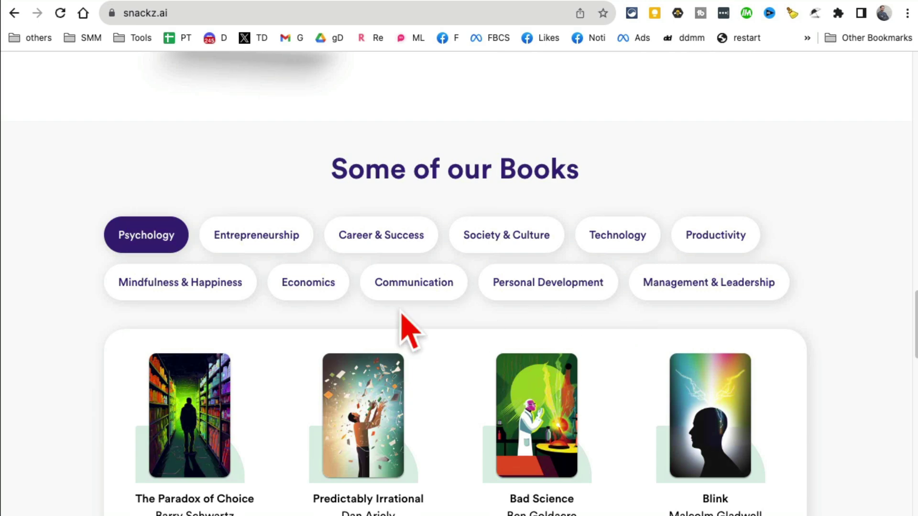
pyautogui.click(542, 290)
pyautogui.scroll(-2, 204, 305)
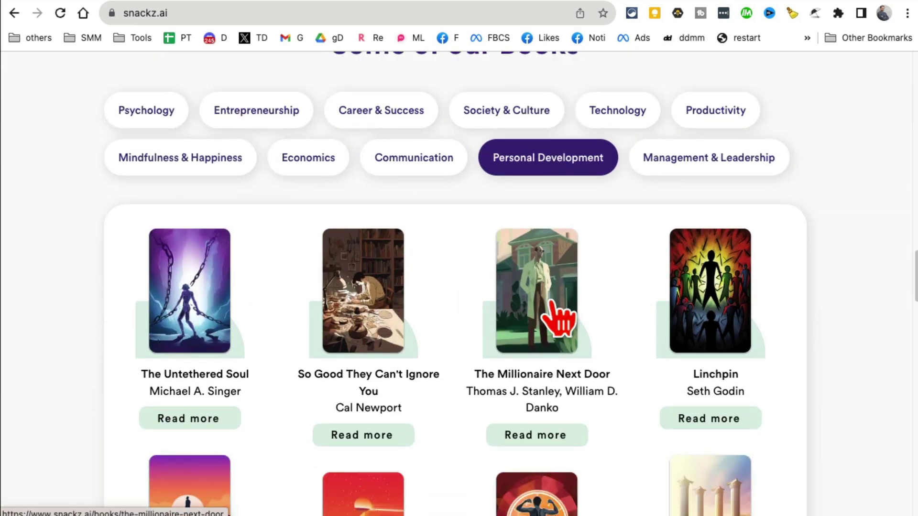
pyautogui.scroll(-2, 605, 318)
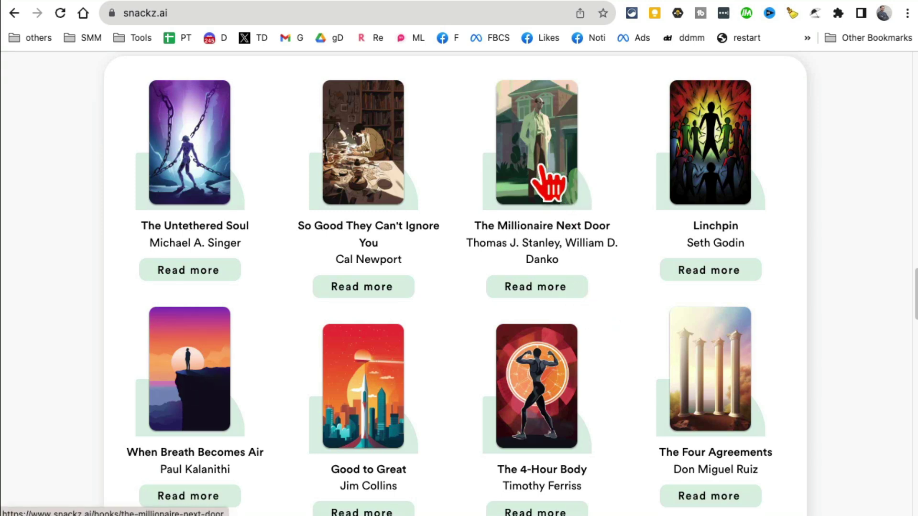
pyautogui.click(548, 182)
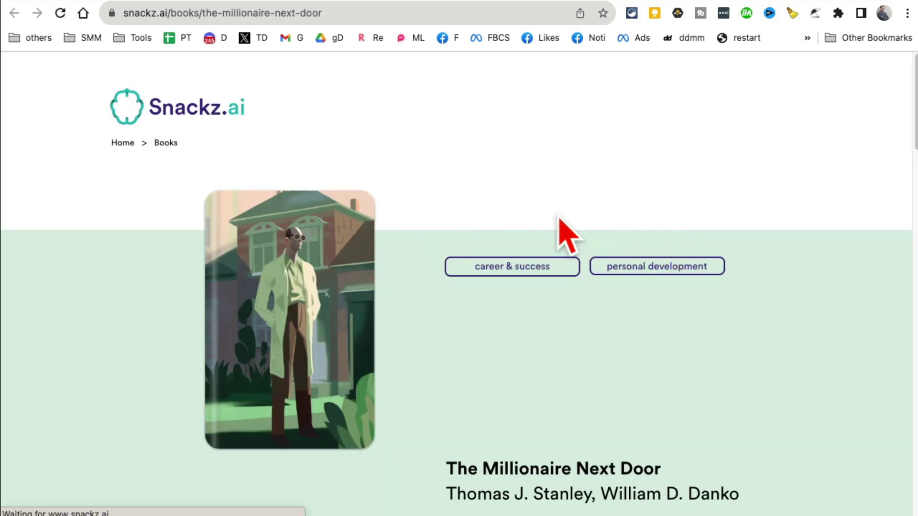
pyautogui.scroll(-5, 295, 216)
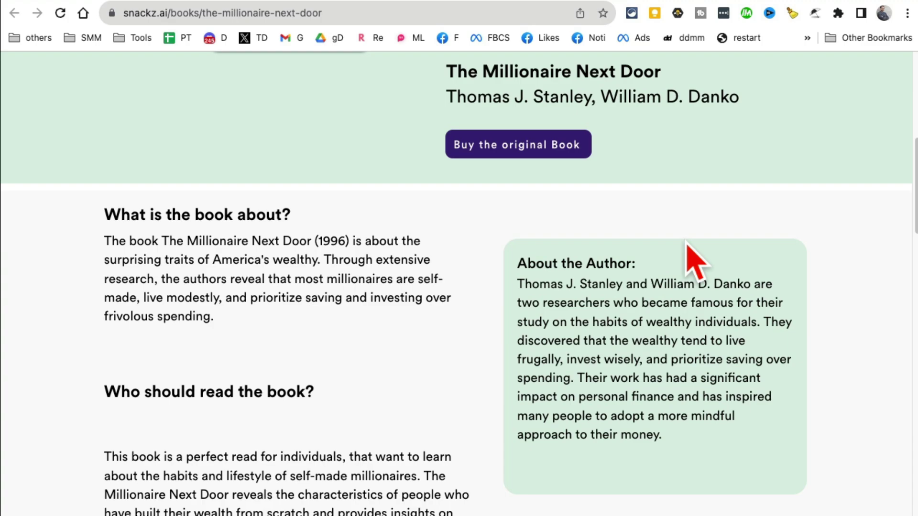
pyautogui.scroll(-6, 686, 216)
pyautogui.scroll(-1, 686, 255)
pyautogui.scroll(-2, 686, 257)
pyautogui.scroll(1, 687, 256)
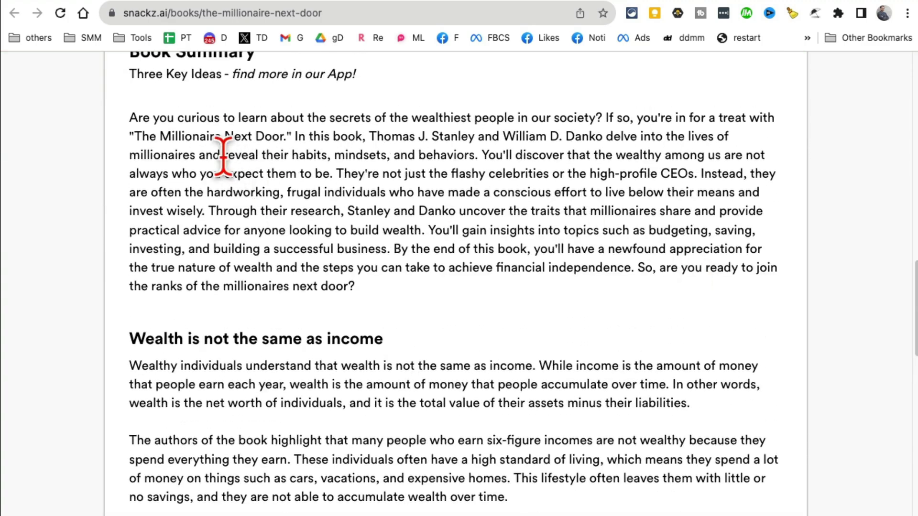
pyautogui.scroll(-1, 533, 337)
pyautogui.scroll(-3, 533, 338)
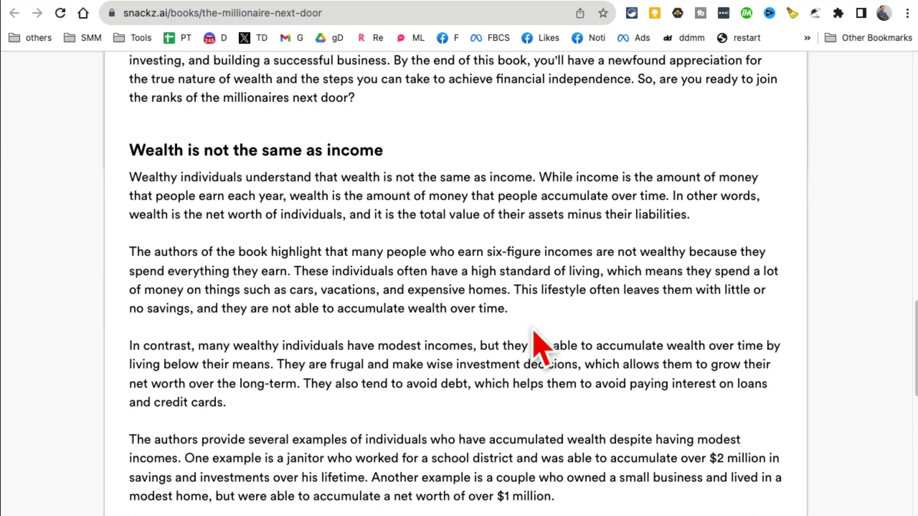
pyautogui.scroll(-4, 611, 331)
pyautogui.scroll(-4, 611, 332)
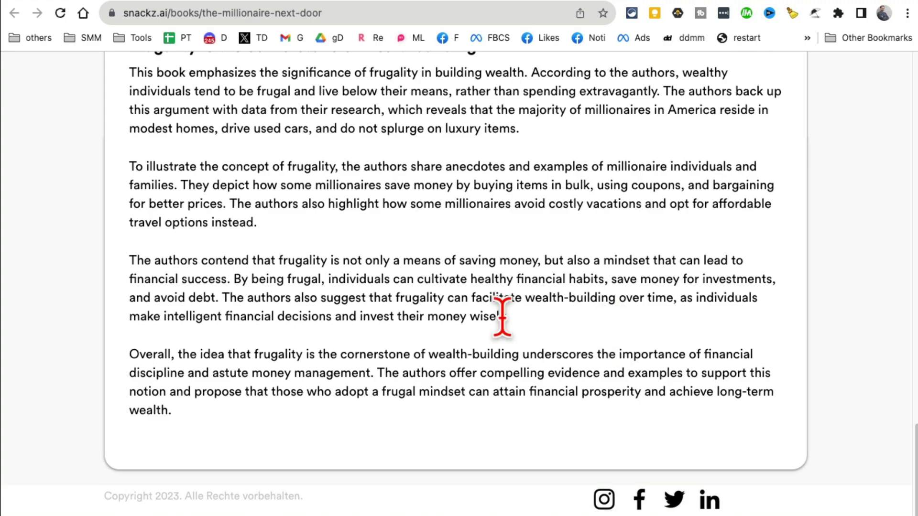
pyautogui.scroll(10, 501, 311)
pyautogui.scroll(10, 501, 312)
pyautogui.scroll(6, 502, 316)
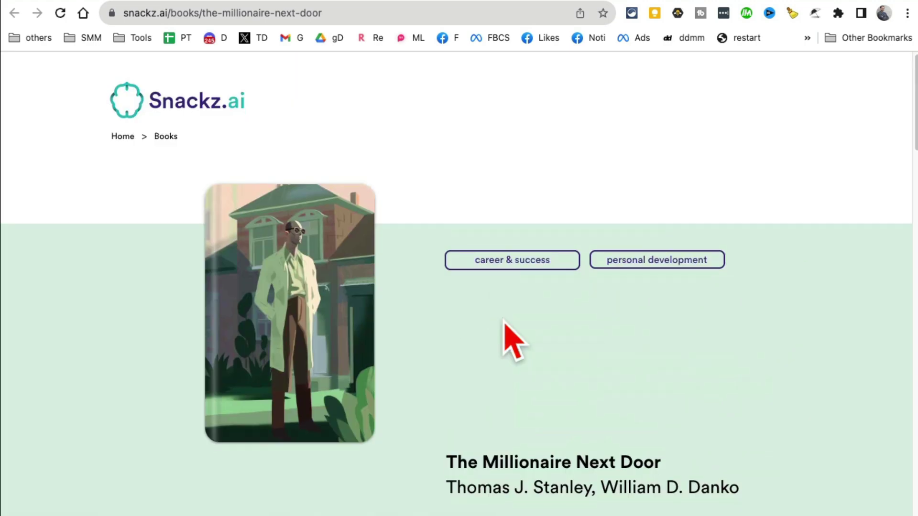
pyautogui.scroll(-6, 506, 338)
pyautogui.scroll(6, 511, 341)
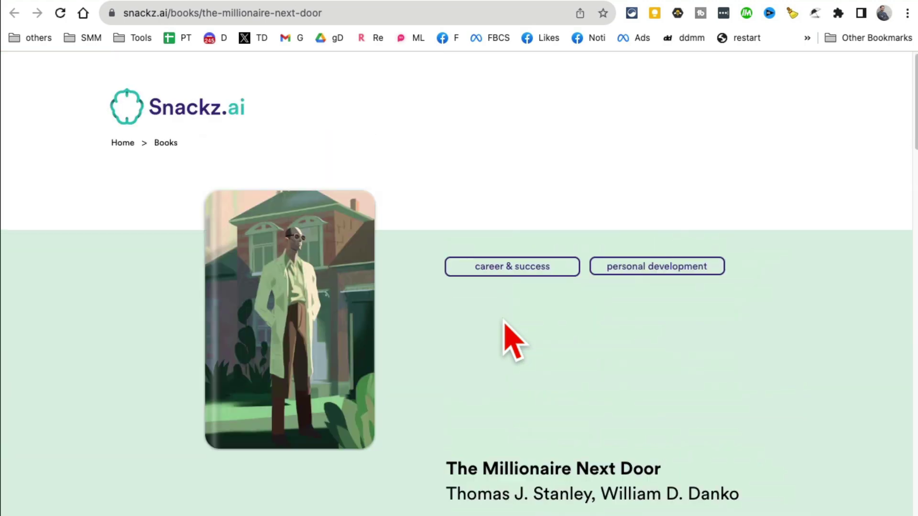
pyautogui.click(186, 108)
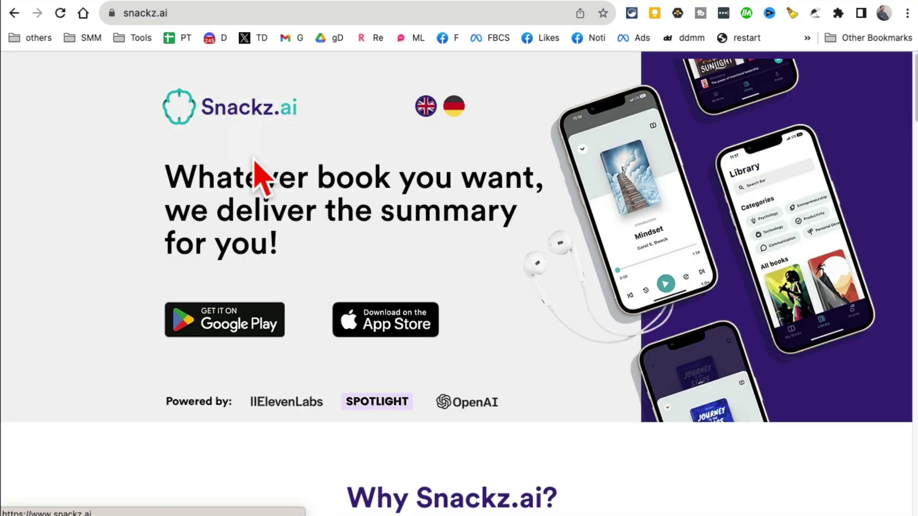
pyautogui.moveTo(165, 167); pyautogui.dragTo(469, 185)
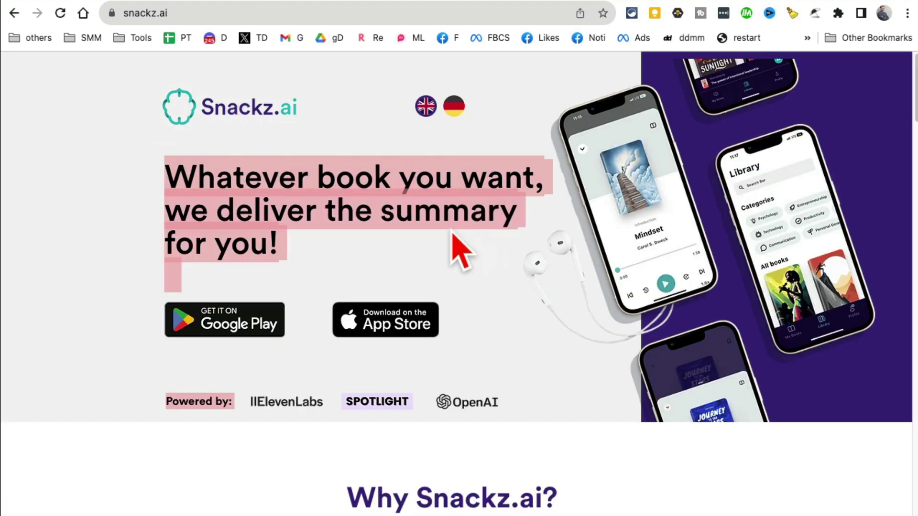
pyautogui.moveTo(334, 256); pyautogui.dragTo(171, 154)
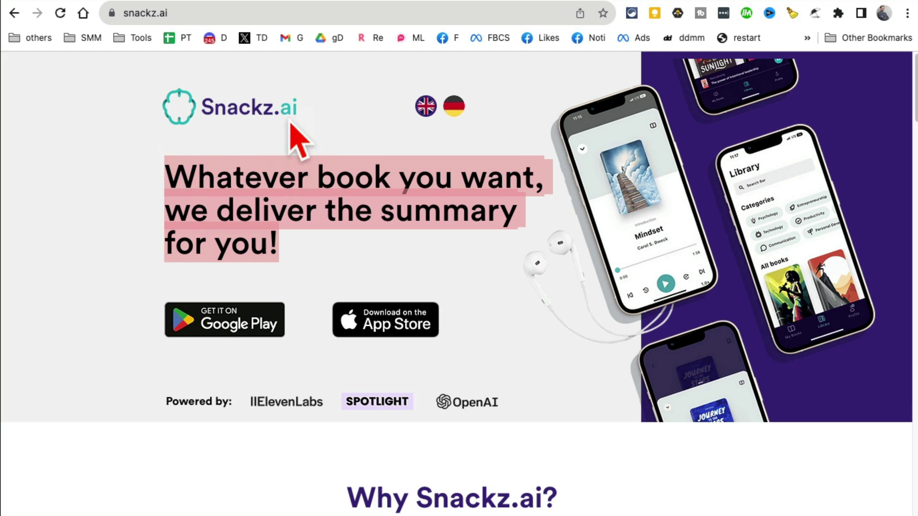